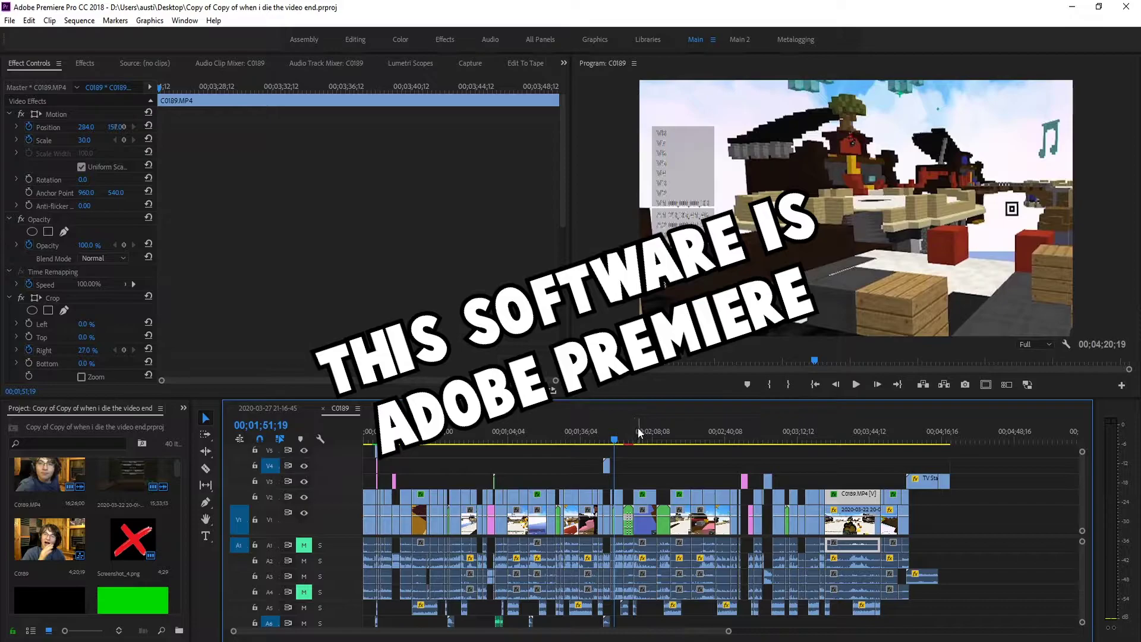
Step: Play the sequence from its beginning in the enlarged program monitor, stopping at about 00;00;06;45
{"action": "left_click_drag", "start_coordinate": [617, 438], "coordinate": [510, 441]}
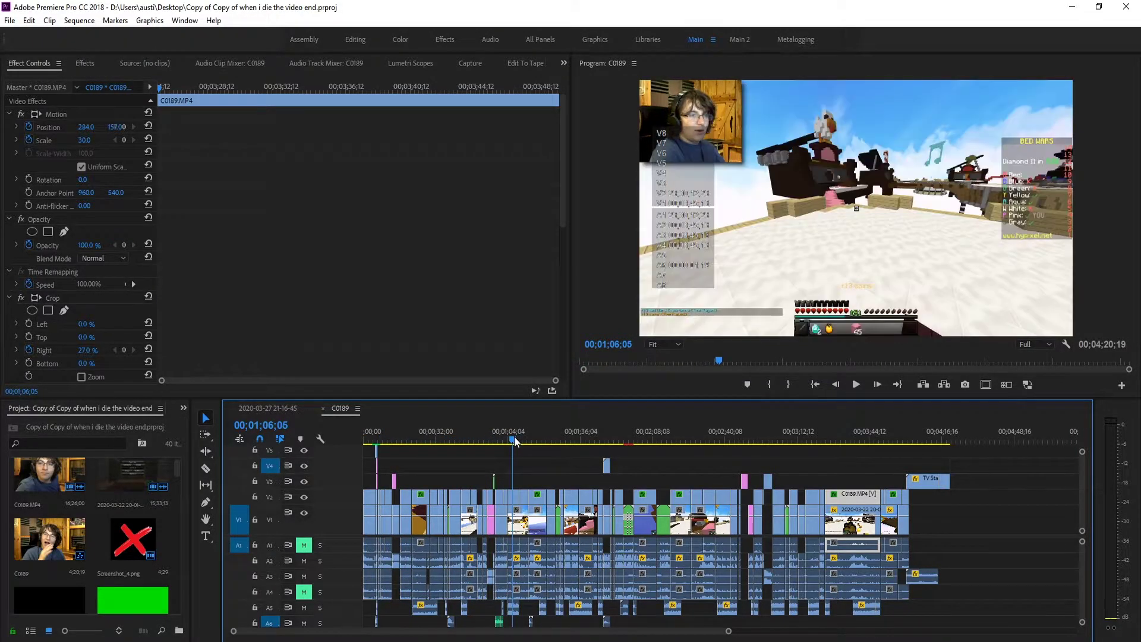
{"action": "key", "text": "Home"}
{"action": "key", "text": "grave"}
{"action": "key", "text": "space"}
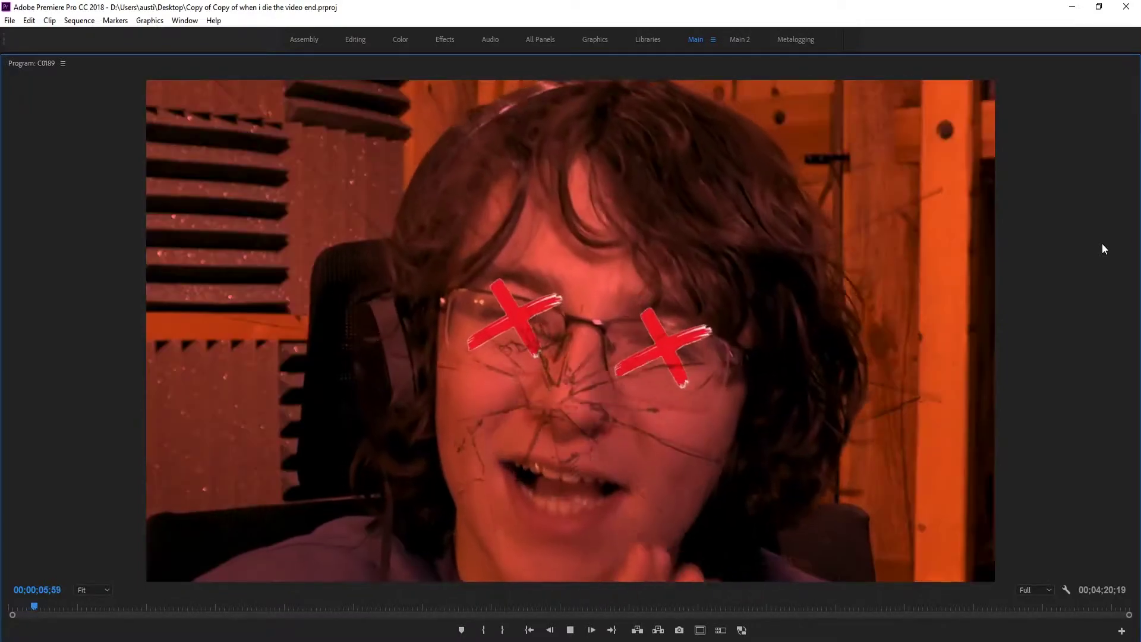
{"action": "key", "text": "space"}
{"action": "key", "text": "grave"}
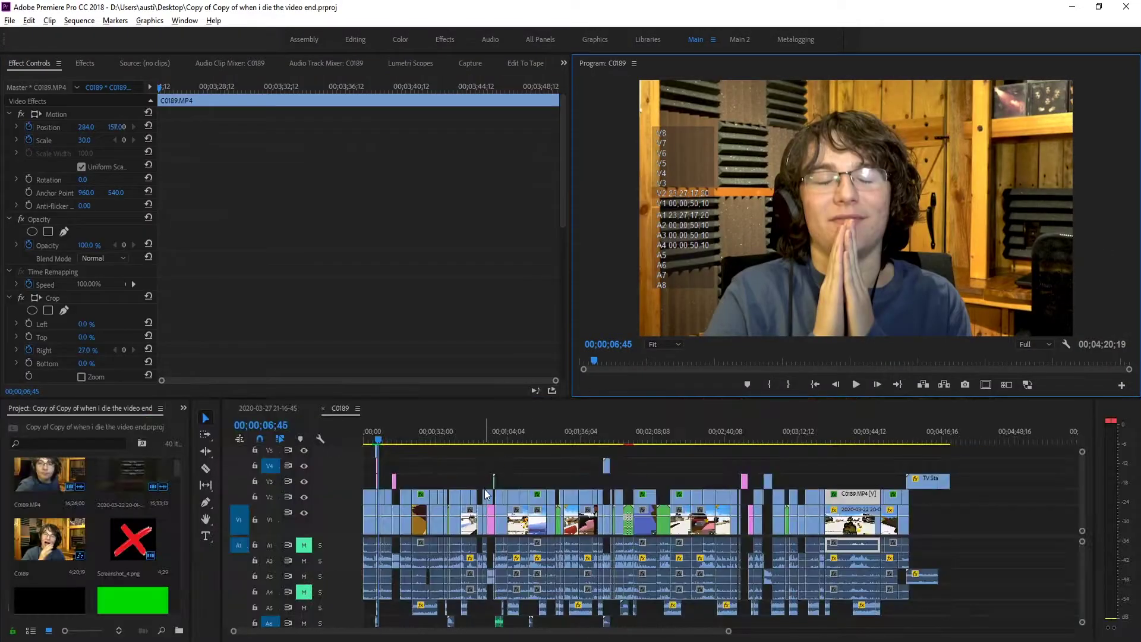
Step: Display all upper video tracks around 00;00;05;24 and select the GREEN SCREEN GLITCH EFFECT.mp4 clip
{"action": "scroll", "coordinate": [485, 494], "scroll_direction": "up", "scroll_amount": 5}
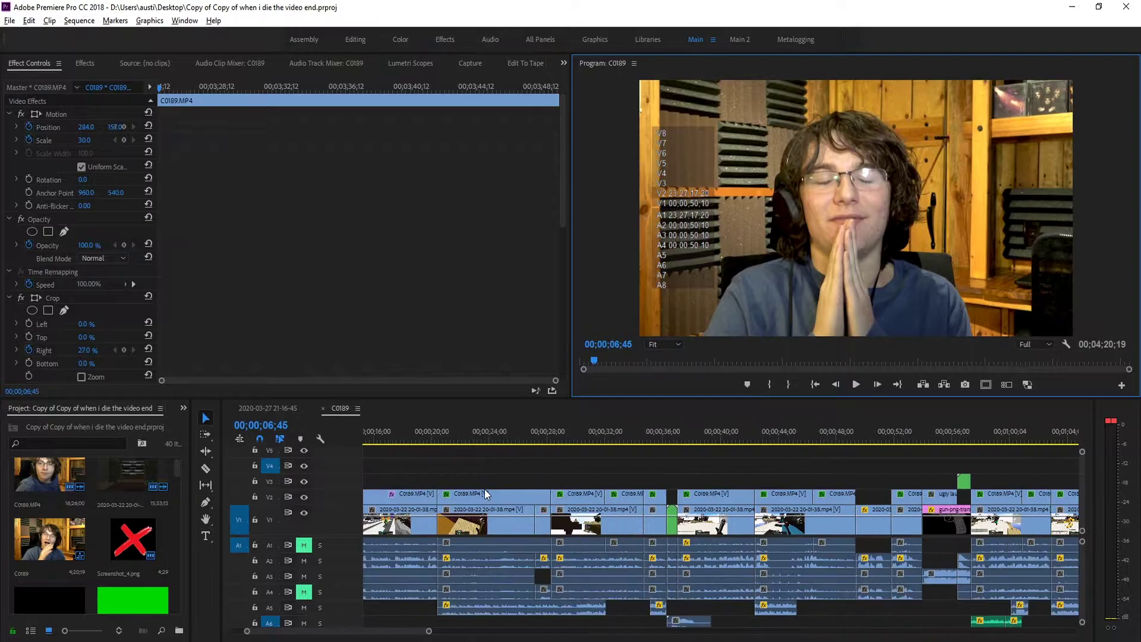
{"action": "scroll", "coordinate": [492, 525], "scroll_direction": "up", "scroll_amount": 4}
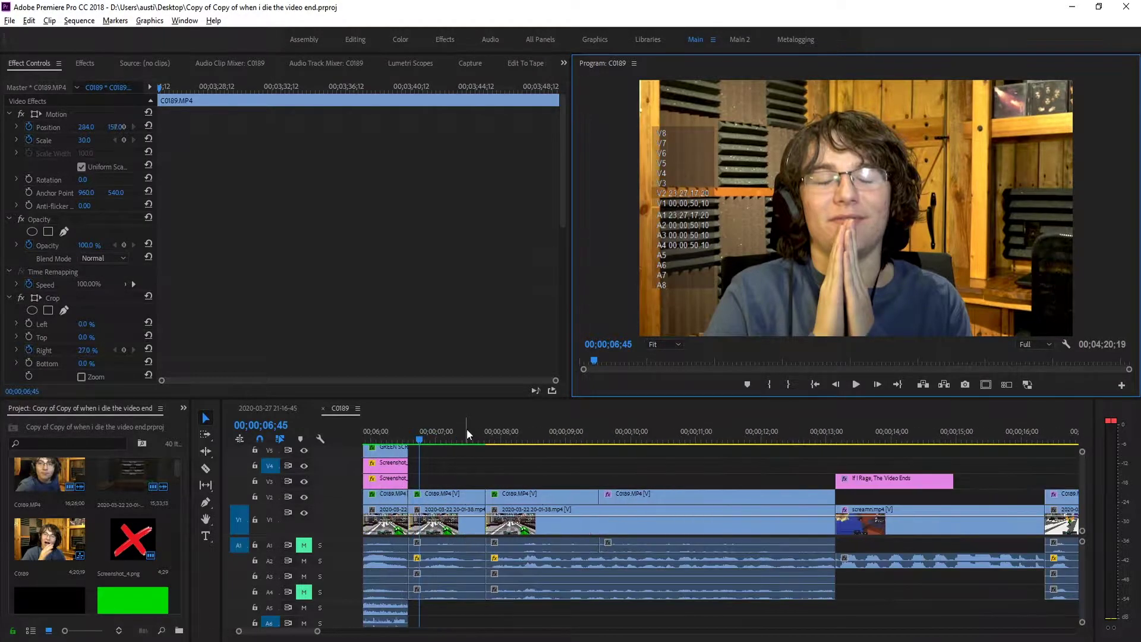
{"action": "scroll", "coordinate": [548, 506], "scroll_direction": "up", "scroll_amount": 4}
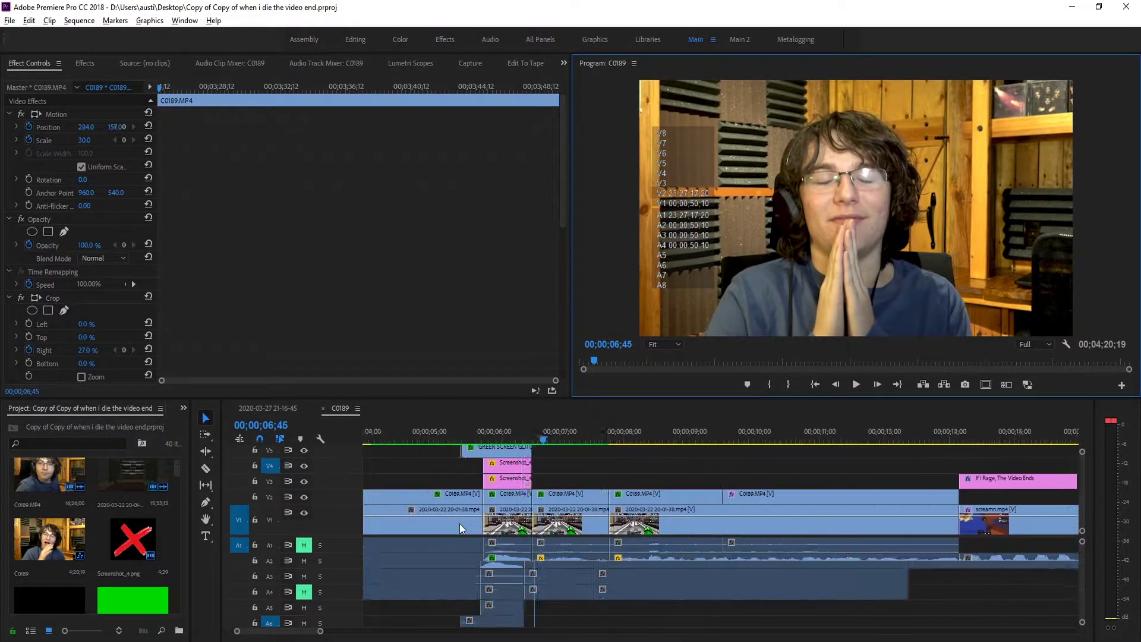
{"action": "left_click_drag", "start_coordinate": [598, 430], "coordinate": [542, 457]}
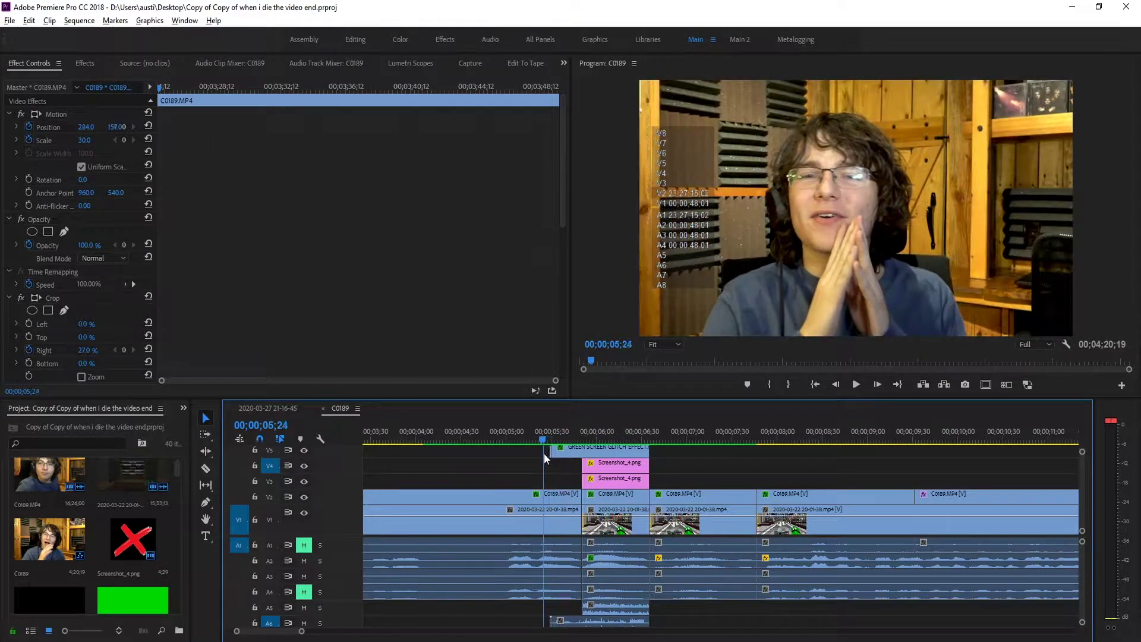
{"action": "scroll", "coordinate": [1083, 495], "scroll_direction": "up", "scroll_amount": 3}
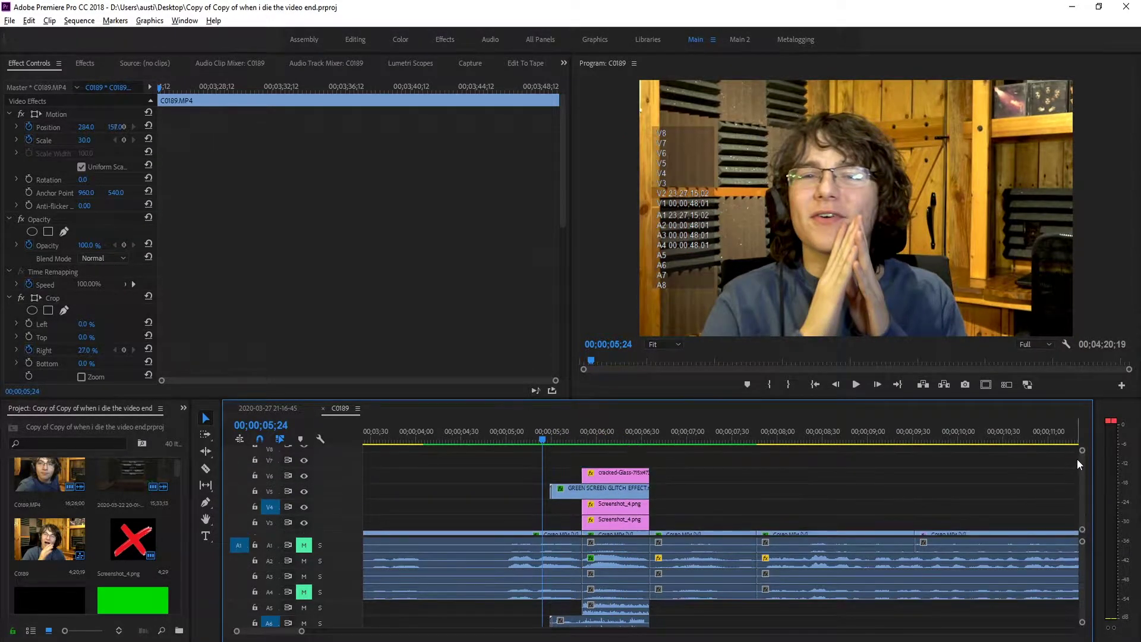
{"action": "double_click", "coordinate": [1082, 446]}
{"action": "left_click", "coordinate": [572, 492]}
Step: Scrub and play the overlay clips from 00;00;05;50 to preview the isolated red crosses
{"action": "scroll", "coordinate": [571, 499], "scroll_direction": "up", "scroll_amount": 4}
{"action": "left_click", "coordinate": [523, 438]}
{"action": "left_click_drag", "start_coordinate": [523, 438], "coordinate": [430, 453]}
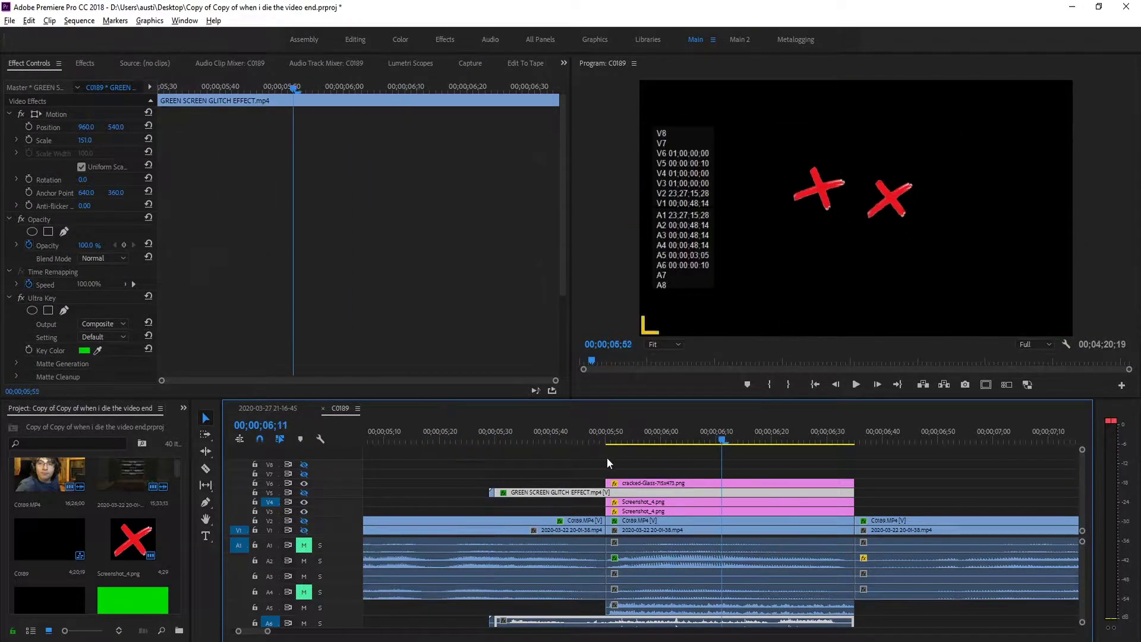
{"action": "mouse_move", "coordinate": [608, 463]}
{"action": "left_mouse_down"}
{"action": "mouse_move", "coordinate": [764, 479]}
{"action": "mouse_move", "coordinate": [605, 472]}
{"action": "left_mouse_up"}
{"action": "key", "text": "space"}
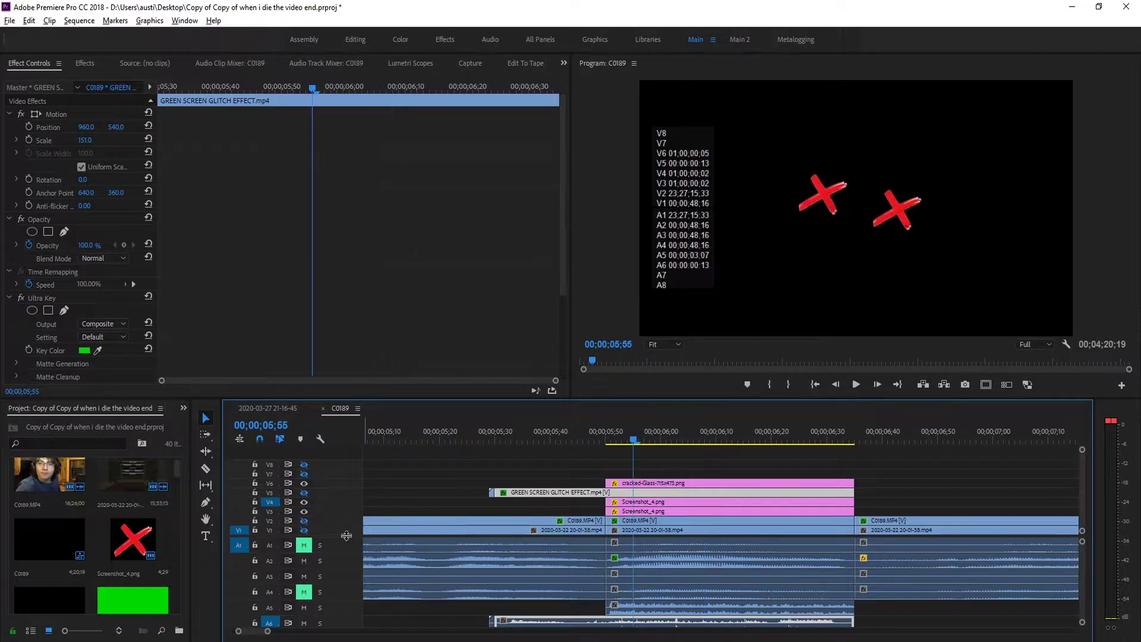
Step: Show video track V2 again, select the Screenshot_4.png clip on V3 and inspect its keyframes at 00;00;05;53
{"action": "left_click", "coordinate": [303, 522]}
{"action": "left_click", "coordinate": [719, 523]}
{"action": "left_click_drag", "start_coordinate": [217, 85], "coordinate": [372, 142]}
{"action": "key", "text": "d"}
{"action": "left_click_drag", "start_coordinate": [315, 87], "coordinate": [186, 92]}
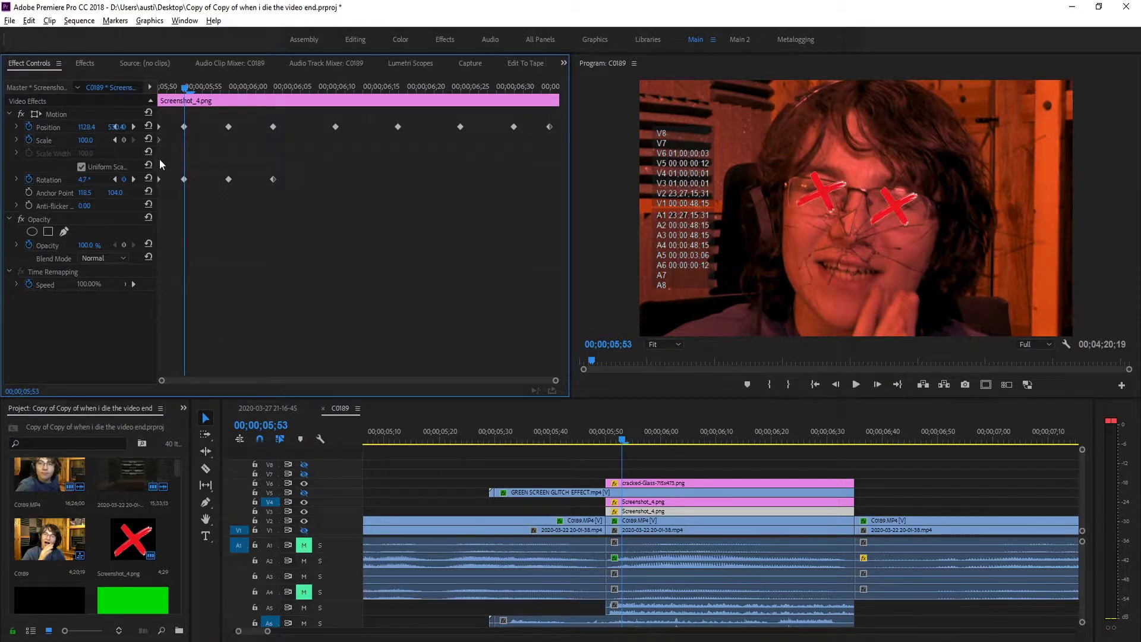
Step: Set the cross image's vertical position to 671.4 at 00;00;05;53 and select its earliest Position and Scale keyframes
{"action": "left_click_drag", "start_coordinate": [158, 161], "coordinate": [202, 164]}
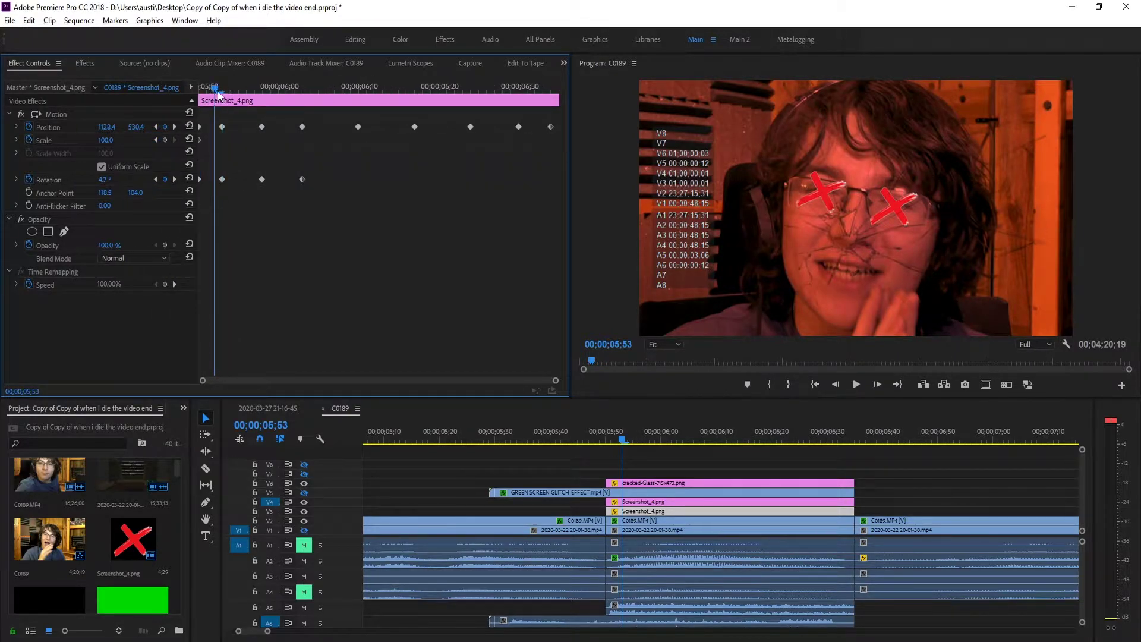
{"action": "left_click_drag", "start_coordinate": [137, 132], "coordinate": [189, 132]}
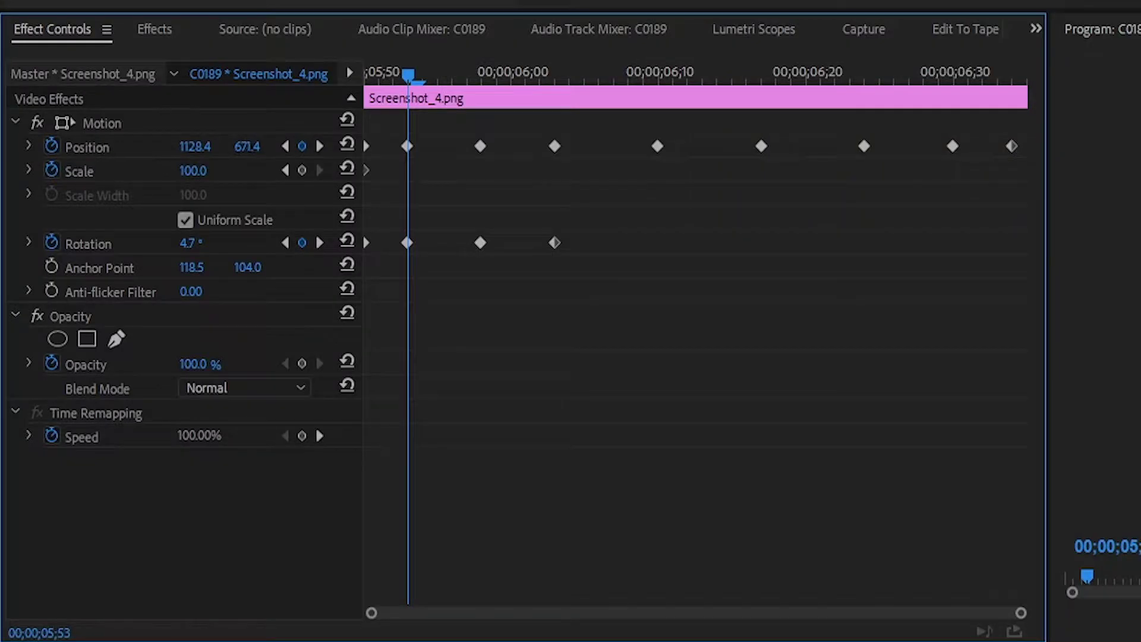
{"action": "left_click", "coordinate": [372, 82]}
{"action": "key", "text": "space"}
{"action": "left_click_drag", "start_coordinate": [409, 74], "coordinate": [480, 59]}
{"action": "left_click_drag", "start_coordinate": [540, 105], "coordinate": [369, 176]}
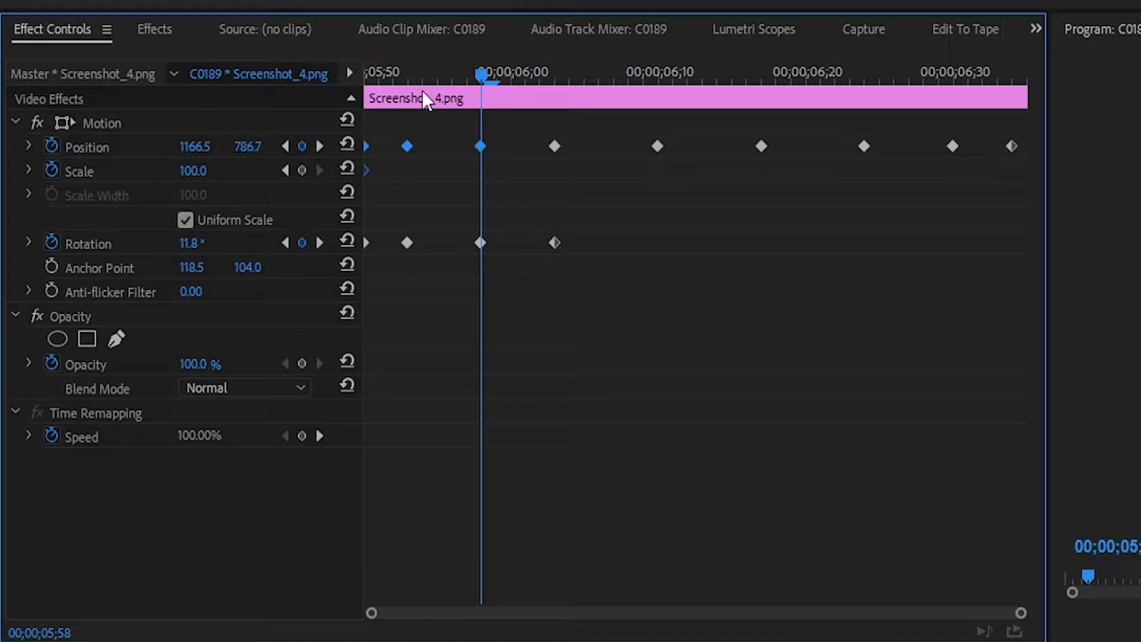
Step: Shift three of the cross image's middle Position keyframes and its last two Rotation keyframes to different times
{"action": "left_click_drag", "start_coordinate": [484, 74], "coordinate": [614, 74]}
{"action": "left_click_drag", "start_coordinate": [761, 146], "coordinate": [583, 146]}
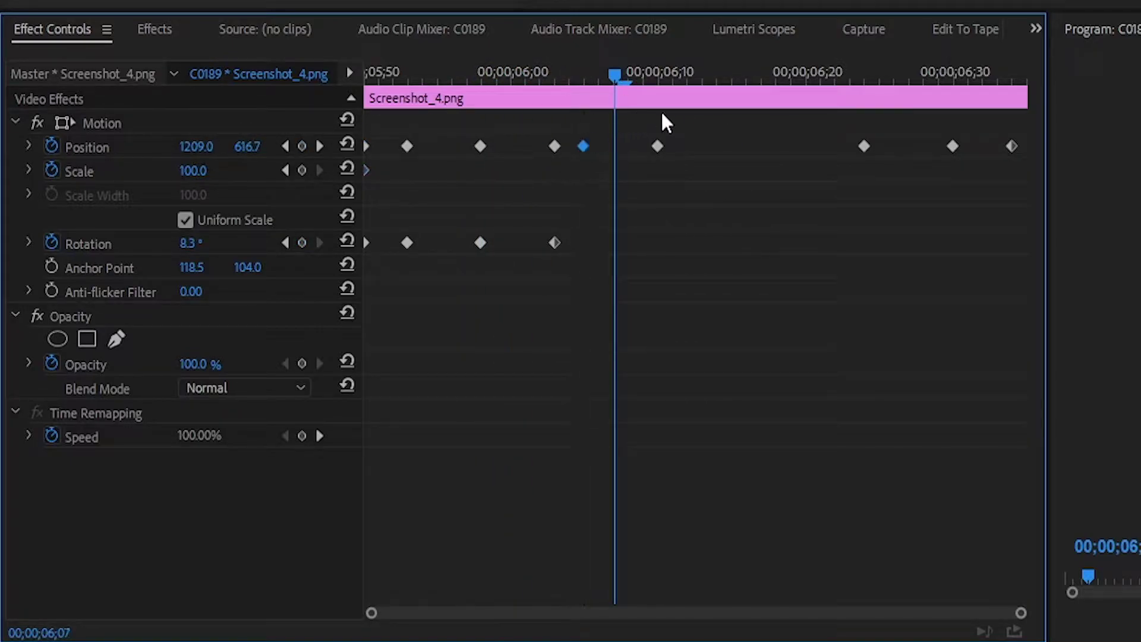
{"action": "left_click_drag", "start_coordinate": [860, 144], "coordinate": [701, 146]}
{"action": "left_click_drag", "start_coordinate": [554, 146], "coordinate": [810, 145]}
{"action": "left_click_drag", "start_coordinate": [555, 243], "coordinate": [811, 244]}
{"action": "left_click_drag", "start_coordinate": [481, 243], "coordinate": [735, 244]}
{"action": "left_click", "coordinate": [408, 73]}
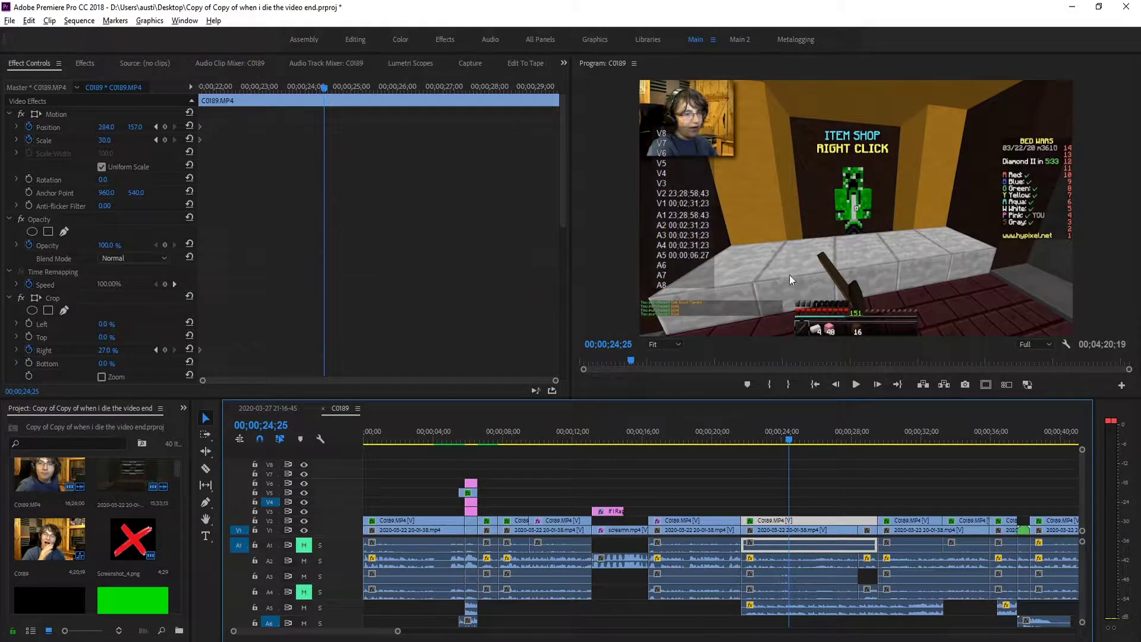
Step: Examine the Crop, Drop Shadow and Lumetri Color settings of the webcam clip at 00;00;23;54
{"action": "left_click", "coordinate": [300, 87]}
{"action": "scroll", "coordinate": [226, 296], "scroll_direction": "down", "scroll_amount": 6}
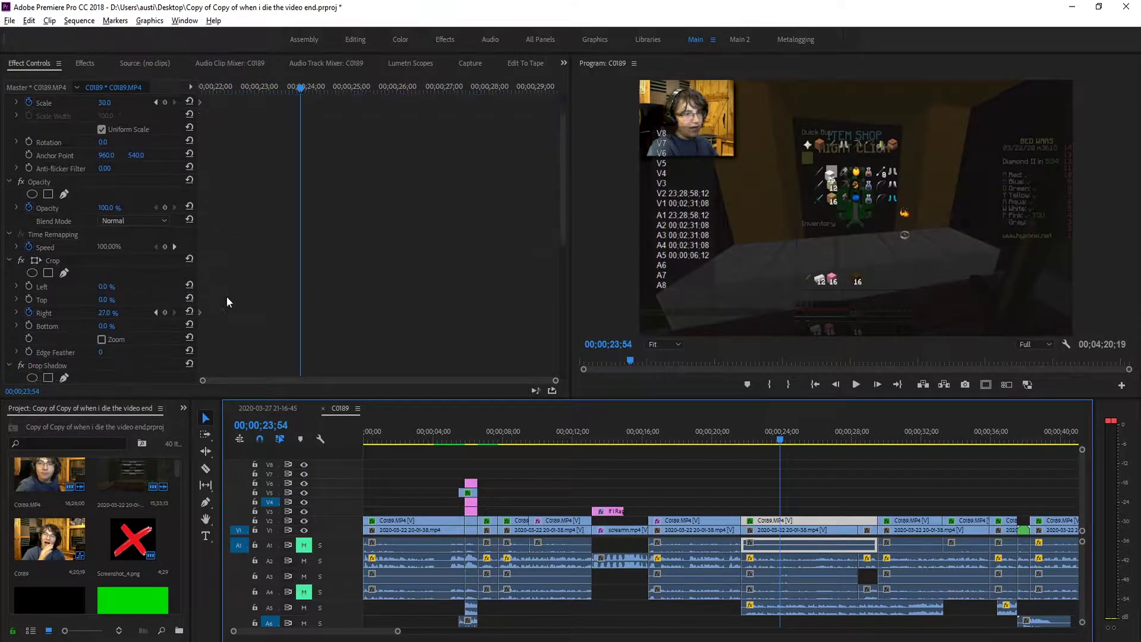
{"action": "scroll", "coordinate": [79, 318], "scroll_direction": "down", "scroll_amount": 4}
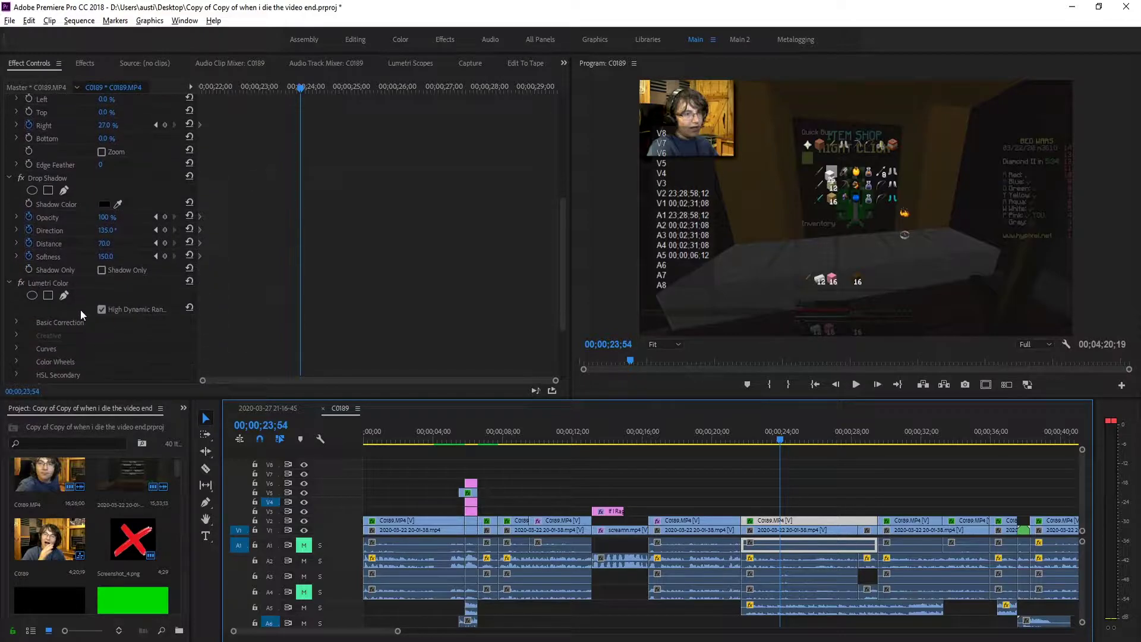
{"action": "left_click", "coordinate": [721, 351]}
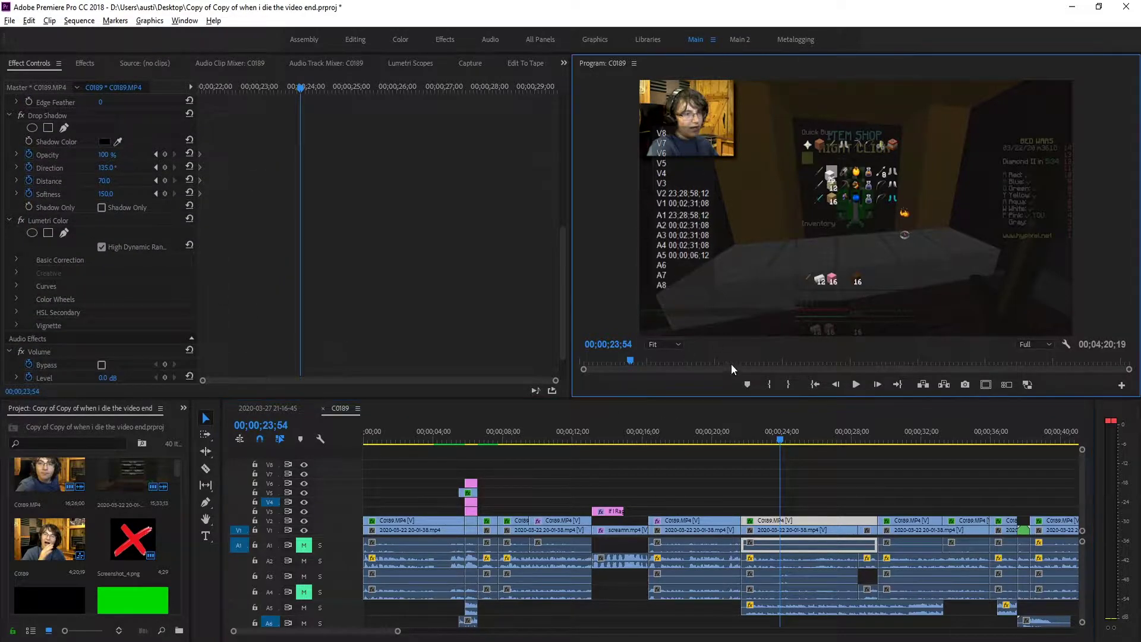
Step: Go to 00;00;10;24 and play the full-frame webcam shot in the enlarged program monitor
{"action": "left_click_drag", "start_coordinate": [771, 440], "coordinate": [564, 453]}
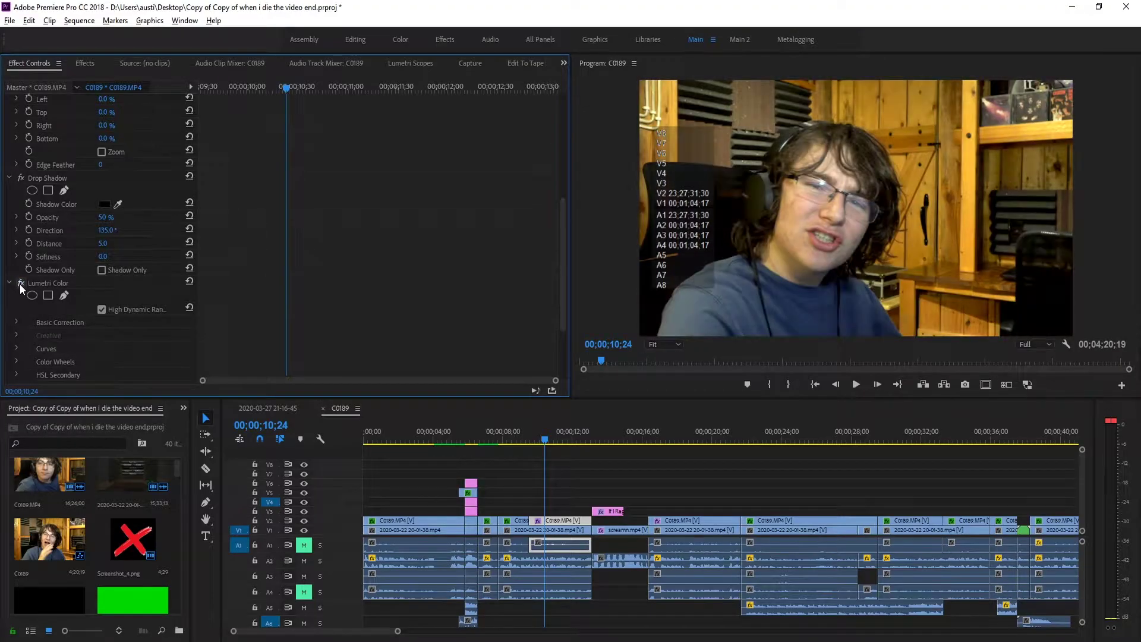
{"action": "key", "text": "grave"}
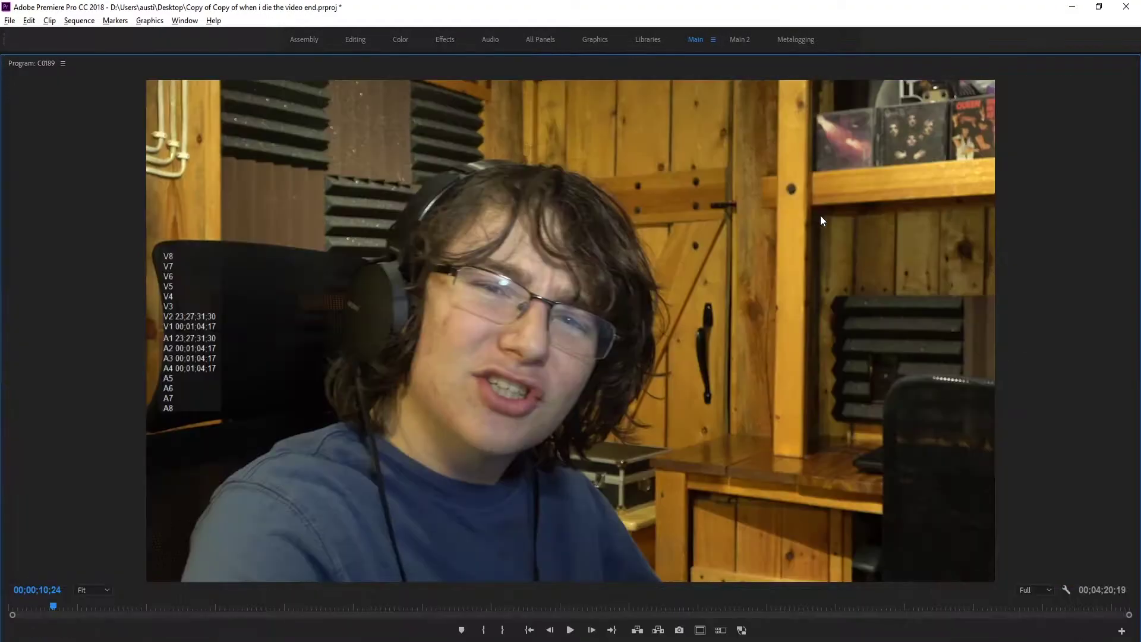
{"action": "key", "text": "space"}
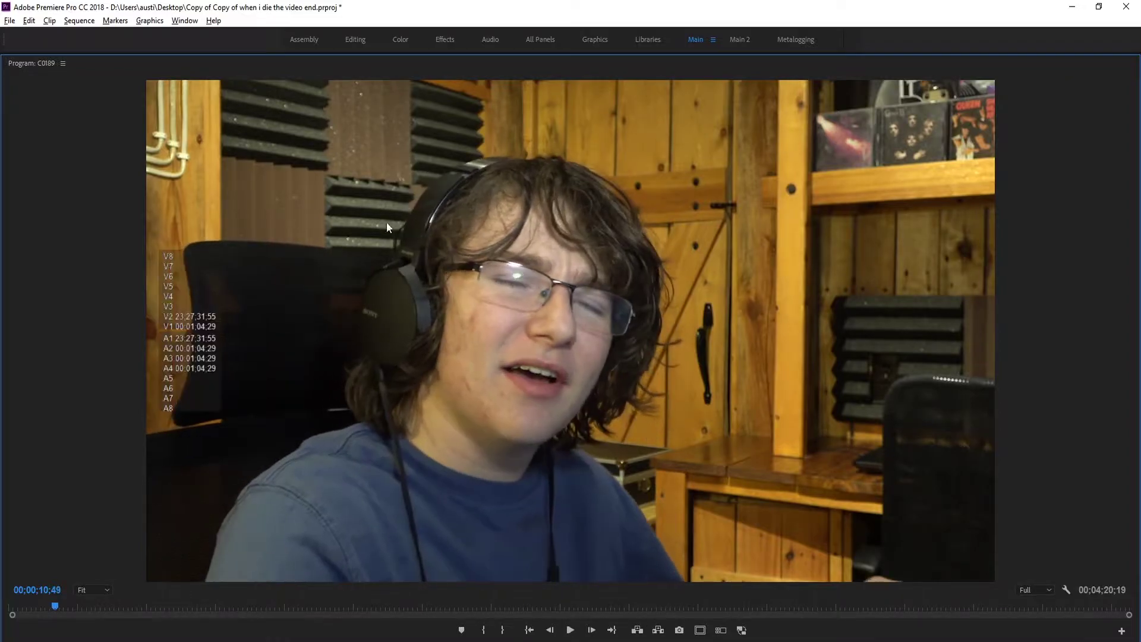
{"action": "key", "text": "grave"}
Step: Toggle Lumetri Color repeatedly on the webcam clip to compare the graded and ungraded image, and look over its remaining effects
{"action": "left_click", "coordinate": [21, 283]}
{"action": "left_click", "coordinate": [20, 283]}
{"action": "left_click", "coordinate": [21, 283]}
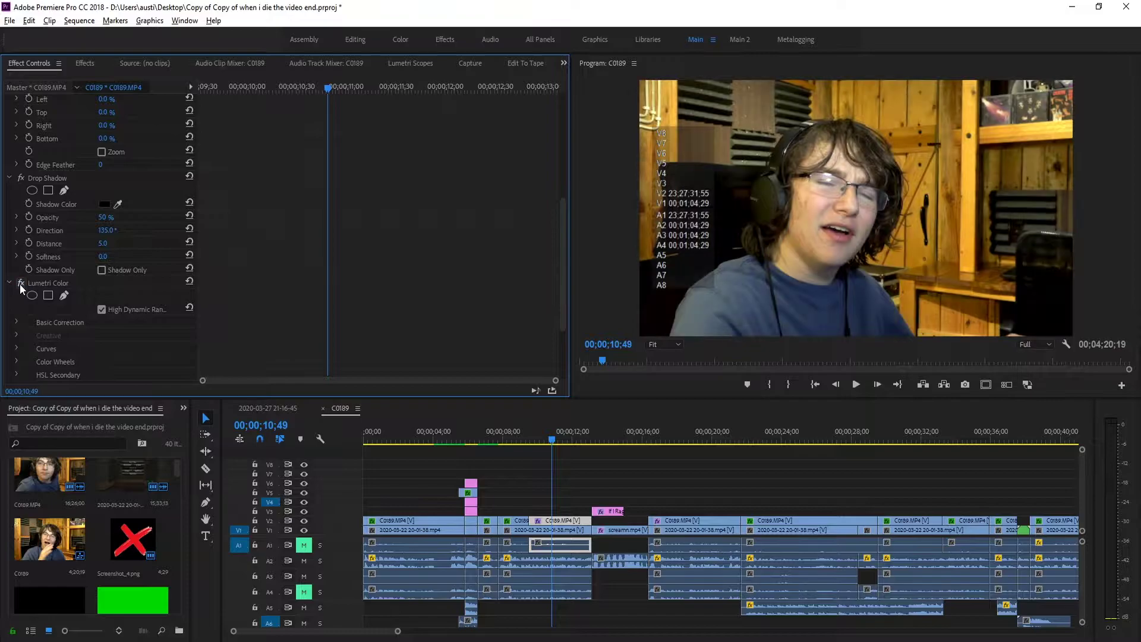
{"action": "left_click", "coordinate": [21, 284]}
{"action": "left_click", "coordinate": [21, 284]}
{"action": "left_click", "coordinate": [20, 284]}
{"action": "left_click", "coordinate": [21, 284]}
{"action": "left_click", "coordinate": [20, 284]}
{"action": "left_click", "coordinate": [20, 284]}
{"action": "left_click", "coordinate": [20, 284]}
{"action": "left_click", "coordinate": [21, 284]}
{"action": "left_click", "coordinate": [21, 285]}
{"action": "left_click", "coordinate": [20, 284]}
{"action": "scroll", "coordinate": [167, 341], "scroll_direction": "down", "scroll_amount": 4}
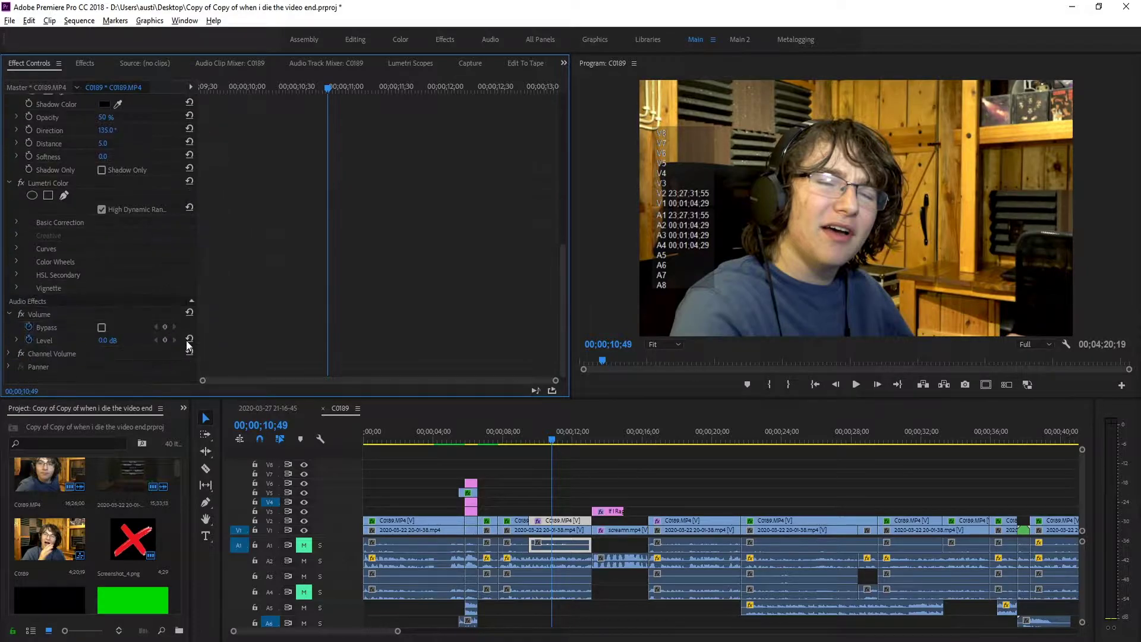
{"action": "scroll", "coordinate": [518, 501], "scroll_direction": "down", "scroll_amount": 4}
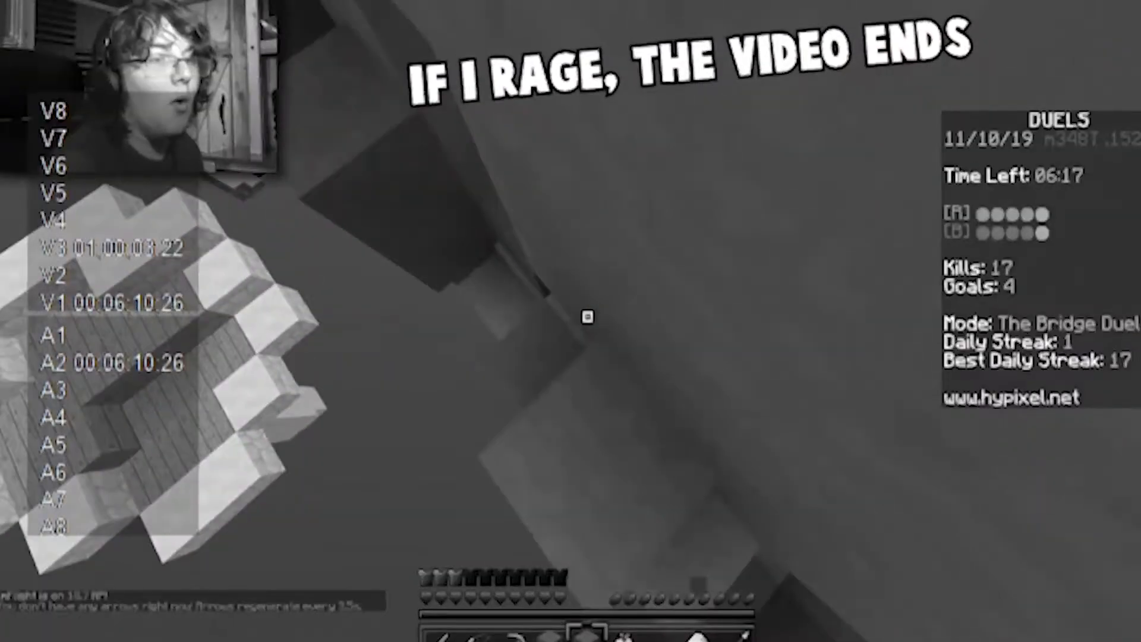
Step: Try adding sample text "awdAWd" to the "If I Rage, The Video Ends" graphic with the Type tool, and delete it
{"action": "key", "text": "Escape"}
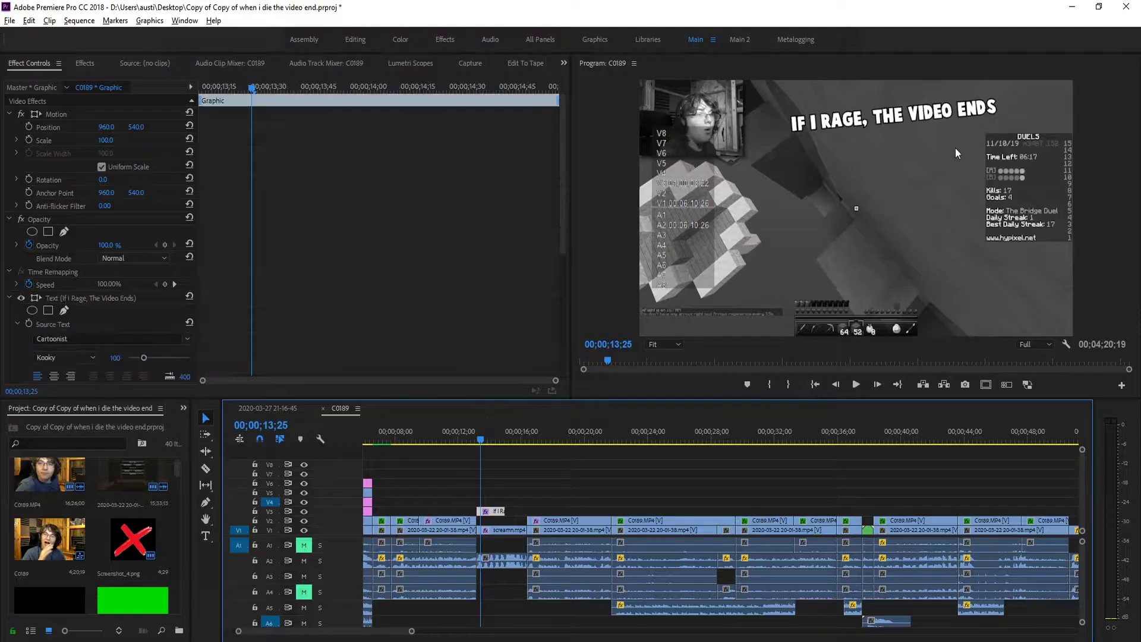
{"action": "left_click", "coordinate": [206, 537]}
{"action": "left_click", "coordinate": [755, 219]}
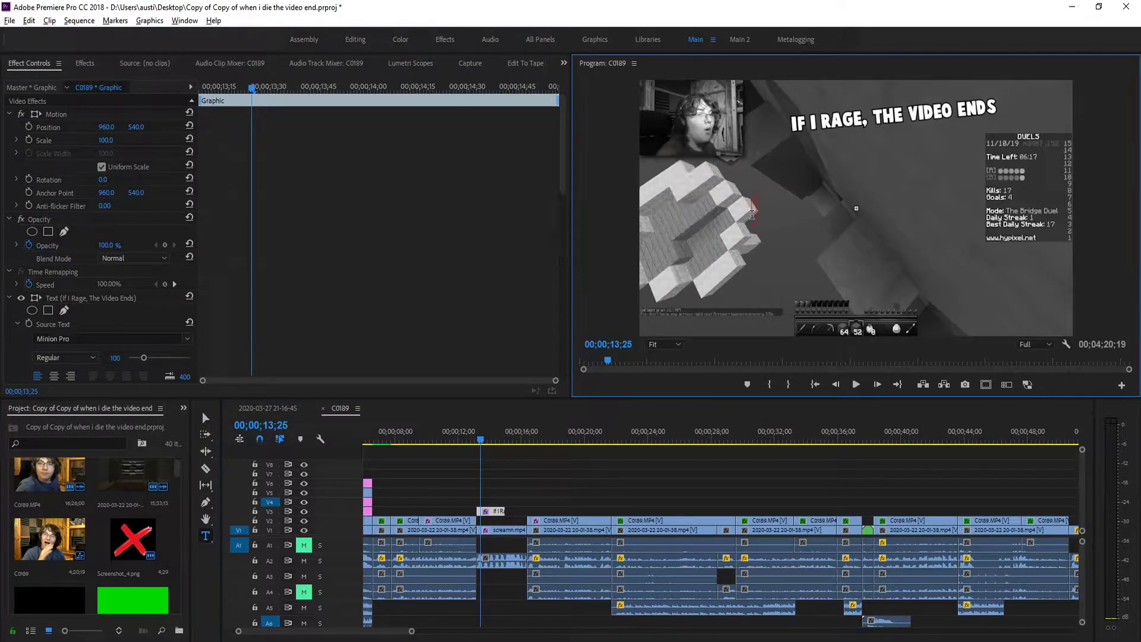
{"action": "type", "text": "awdAWdawd"}
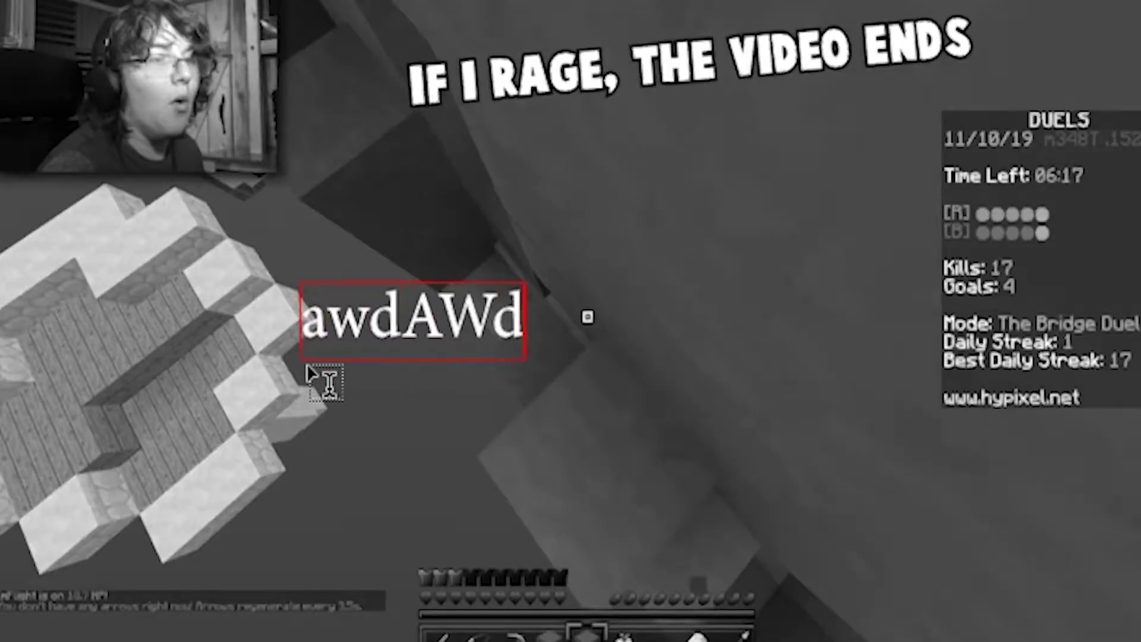
{"action": "key", "text": "ctrl+a"}
{"action": "key", "text": "BackSpace"}
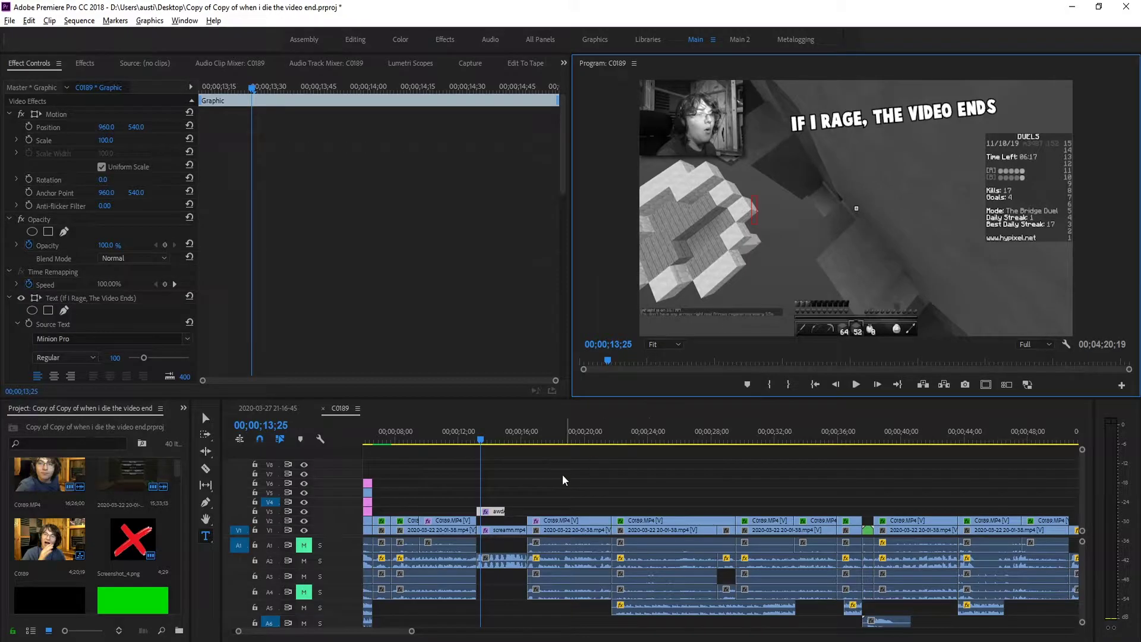
{"action": "left_click", "coordinate": [536, 474]}
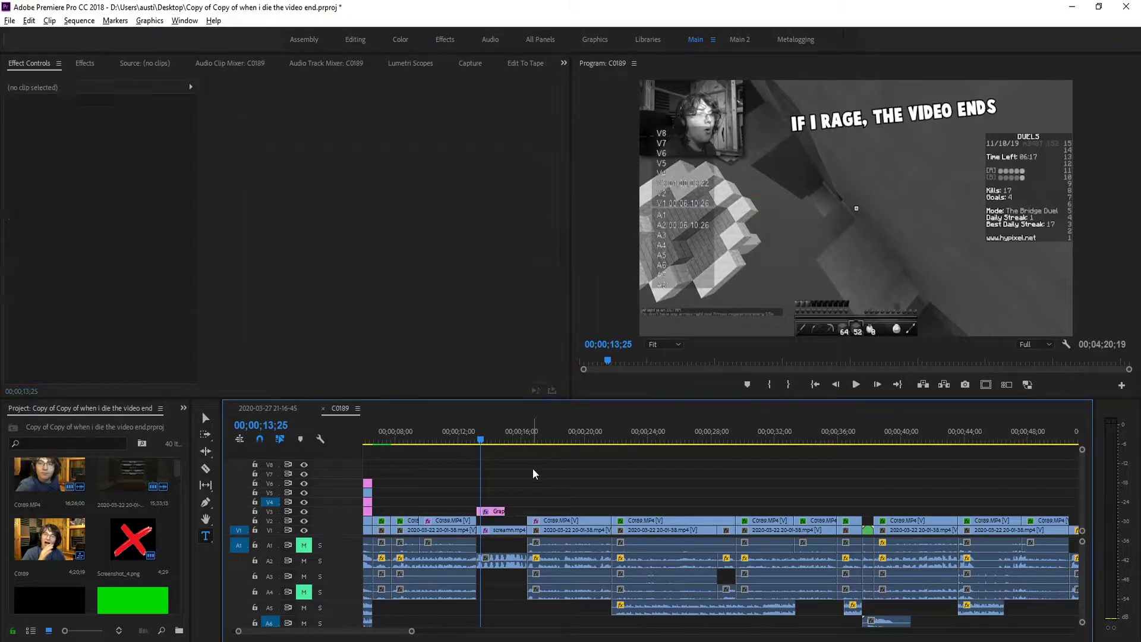
Step: Find the Tint effect and apply it to the C0189.MP4 clip on V2 that ends at 00;00;13;09
{"action": "left_click", "coordinate": [487, 510]}
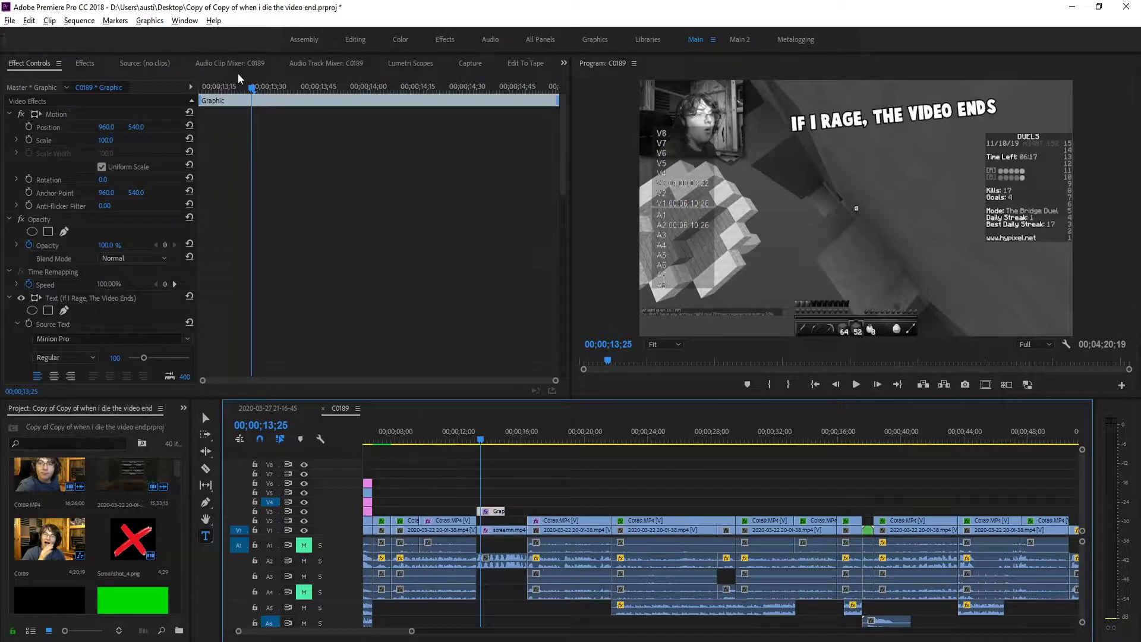
{"action": "mouse_move", "coordinate": [201, 84]}
{"action": "left_mouse_down"}
{"action": "mouse_move", "coordinate": [421, 91]}
{"action": "mouse_move", "coordinate": [208, 95]}
{"action": "left_mouse_up"}
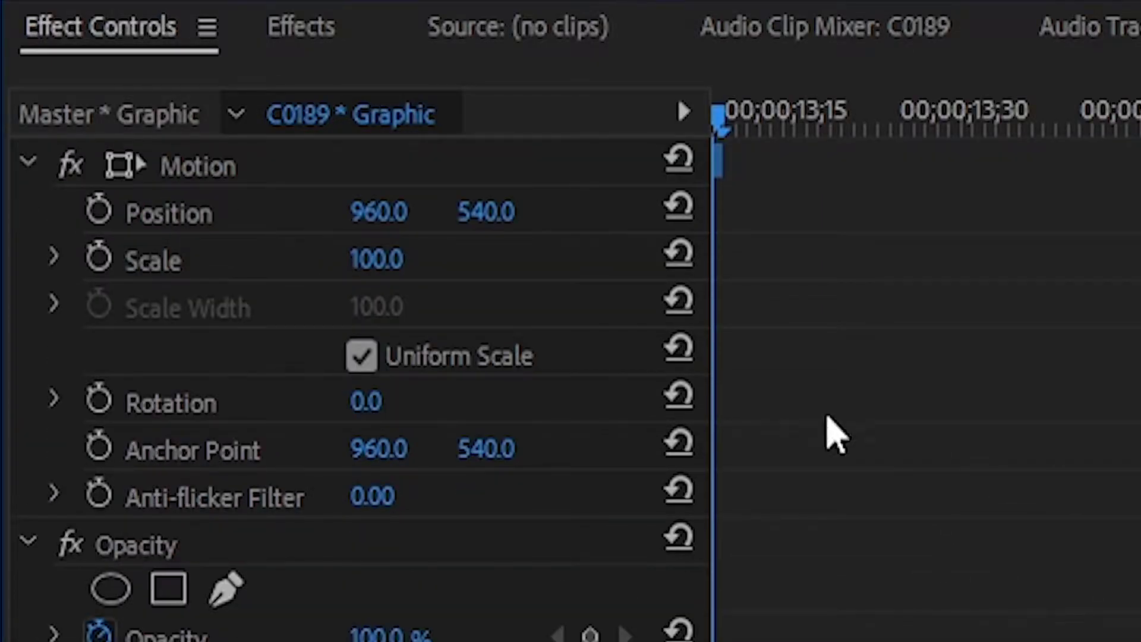
{"action": "left_click", "coordinate": [296, 30]}
{"action": "type", "text": "tint"}
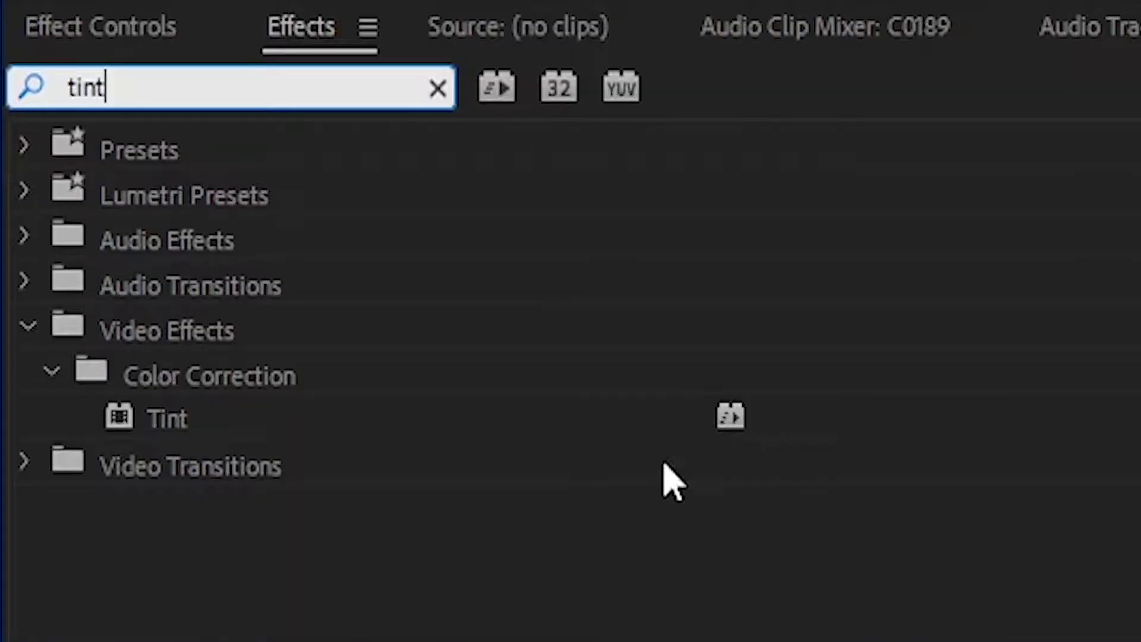
{"action": "left_click", "coordinate": [60, 173]}
{"action": "left_click_drag", "start_coordinate": [167, 418], "coordinate": [435, 521]}
{"action": "left_click_drag", "start_coordinate": [441, 436], "coordinate": [441, 437]}
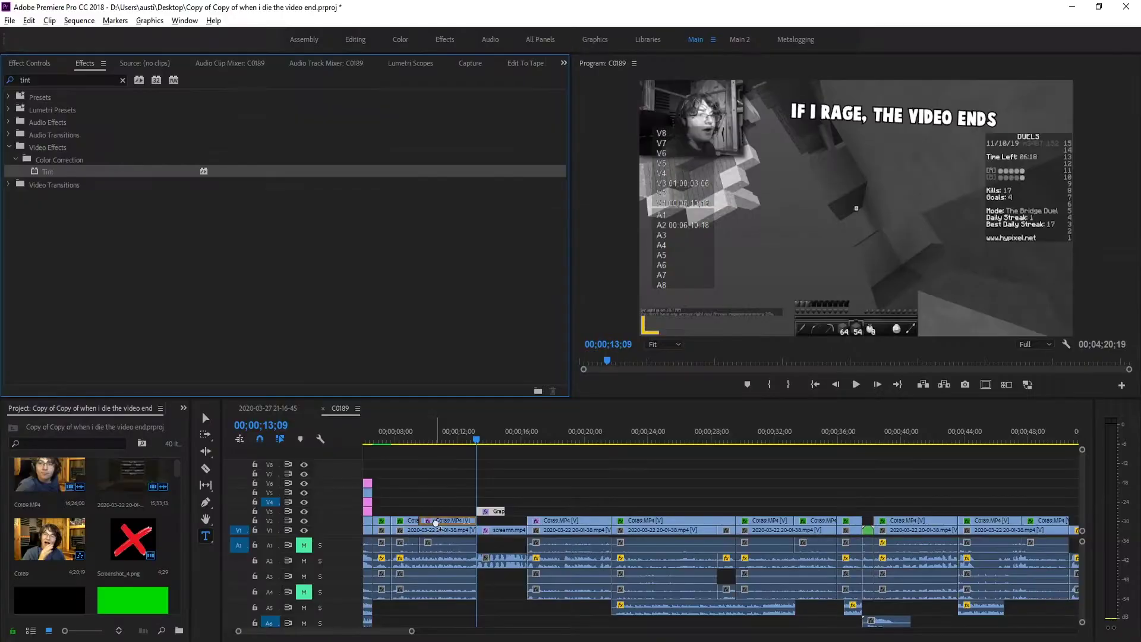
{"action": "left_click_drag", "start_coordinate": [165, 178], "coordinate": [440, 528]}
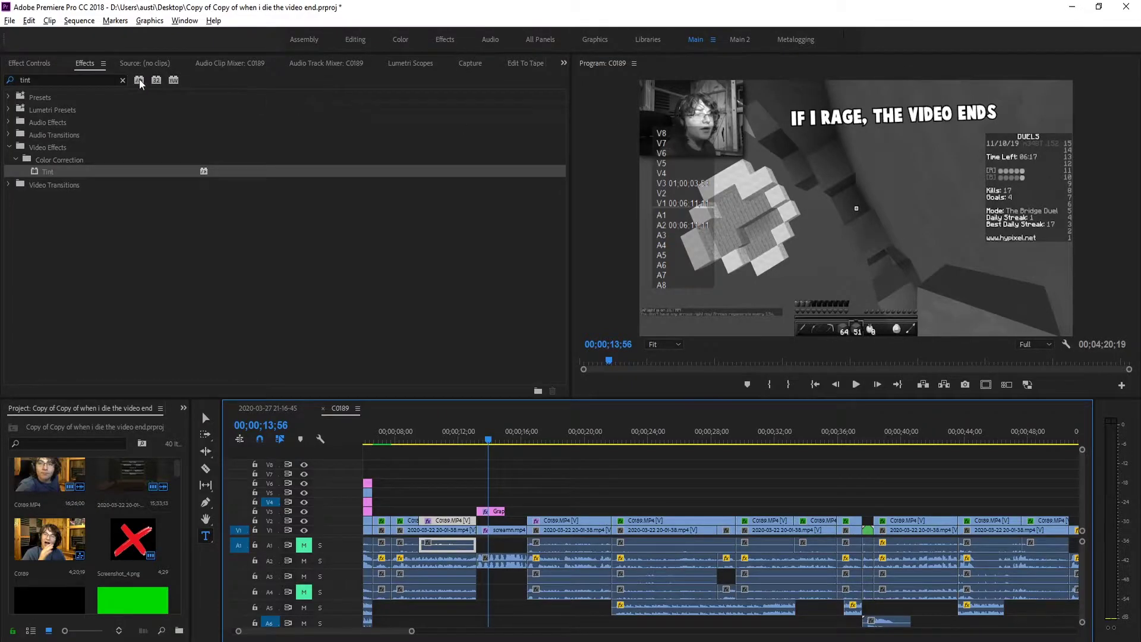
Step: Retime the first Rotation keyframes of the "If I Rage, The Video Ends" graphic, and set its rotation to 145.9° at 00;00;13;24
{"action": "left_click", "coordinate": [11, 61]}
{"action": "left_click_drag", "start_coordinate": [221, 89], "coordinate": [135, 105]}
{"action": "scroll", "coordinate": [306, 186], "scroll_direction": "down", "scroll_amount": 3}
{"action": "scroll", "coordinate": [307, 186], "scroll_direction": "up", "scroll_amount": 2}
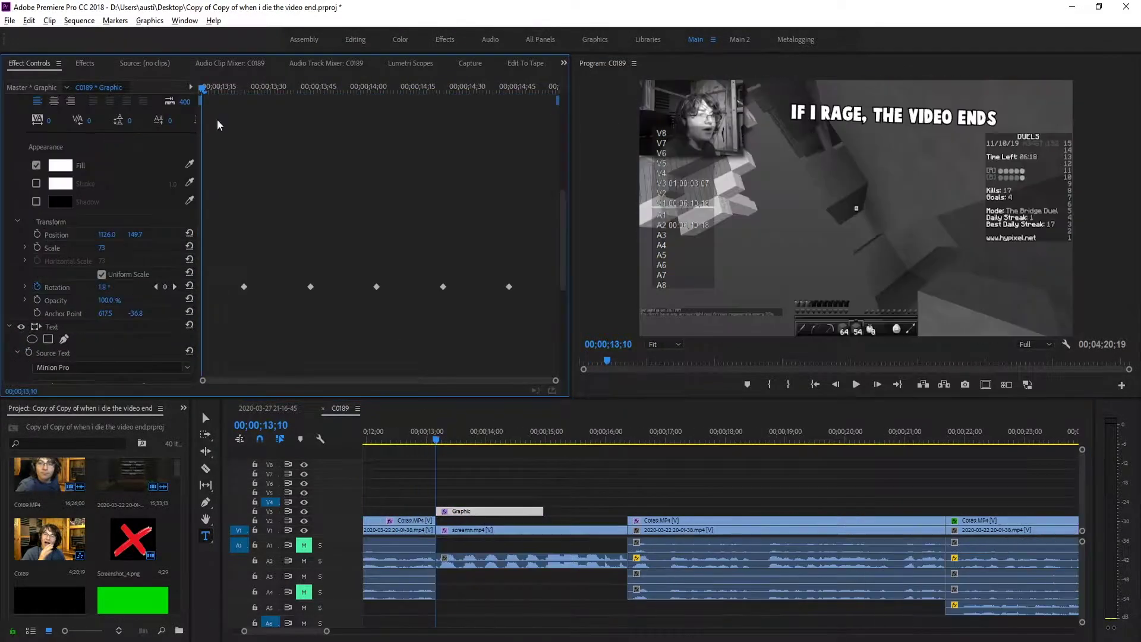
{"action": "left_click_drag", "start_coordinate": [208, 95], "coordinate": [250, 148]}
{"action": "left_click_drag", "start_coordinate": [243, 287], "coordinate": [219, 286]}
{"action": "left_click_drag", "start_coordinate": [113, 287], "coordinate": [313, 287]}
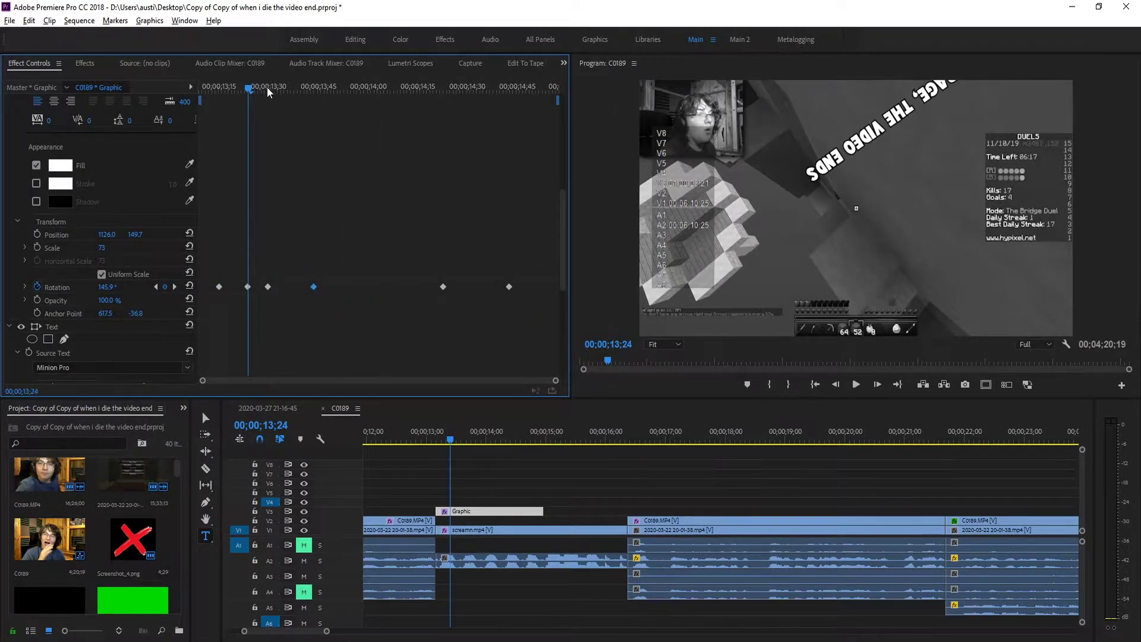
Step: Lower the graphic's rotation at the following keyframes and play back the text animation
{"action": "left_click", "coordinate": [174, 286]}
{"action": "left_click", "coordinate": [174, 287]}
{"action": "left_click_drag", "start_coordinate": [113, 287], "coordinate": [18, 287]}
{"action": "left_click", "coordinate": [370, 89]}
{"action": "key", "text": "space"}
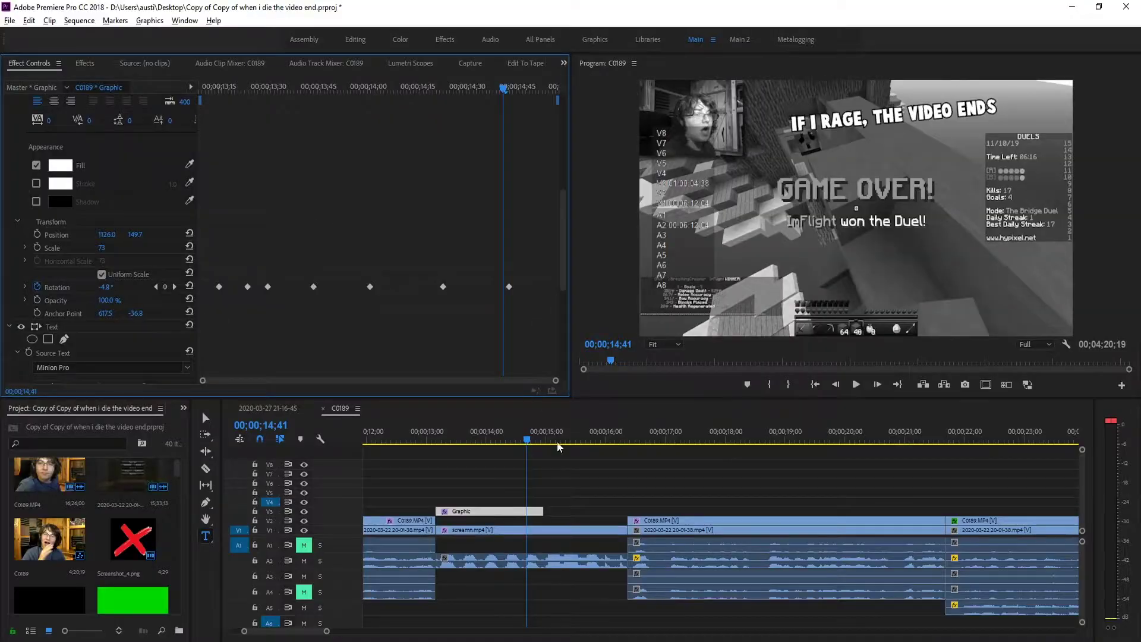
{"action": "scroll", "coordinate": [559, 447], "scroll_direction": "right", "scroll_amount": 3}
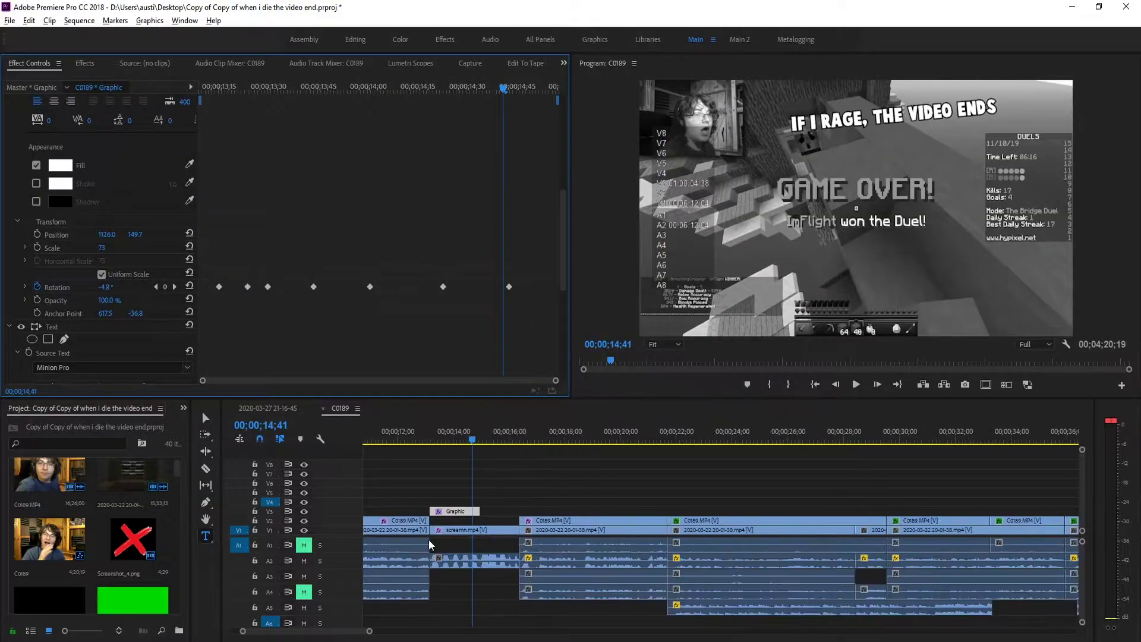
{"action": "left_click_drag", "start_coordinate": [467, 439], "coordinate": [519, 476]}
{"action": "key", "text": "backslash"}
{"action": "key", "text": "space"}
{"action": "key", "text": "="}
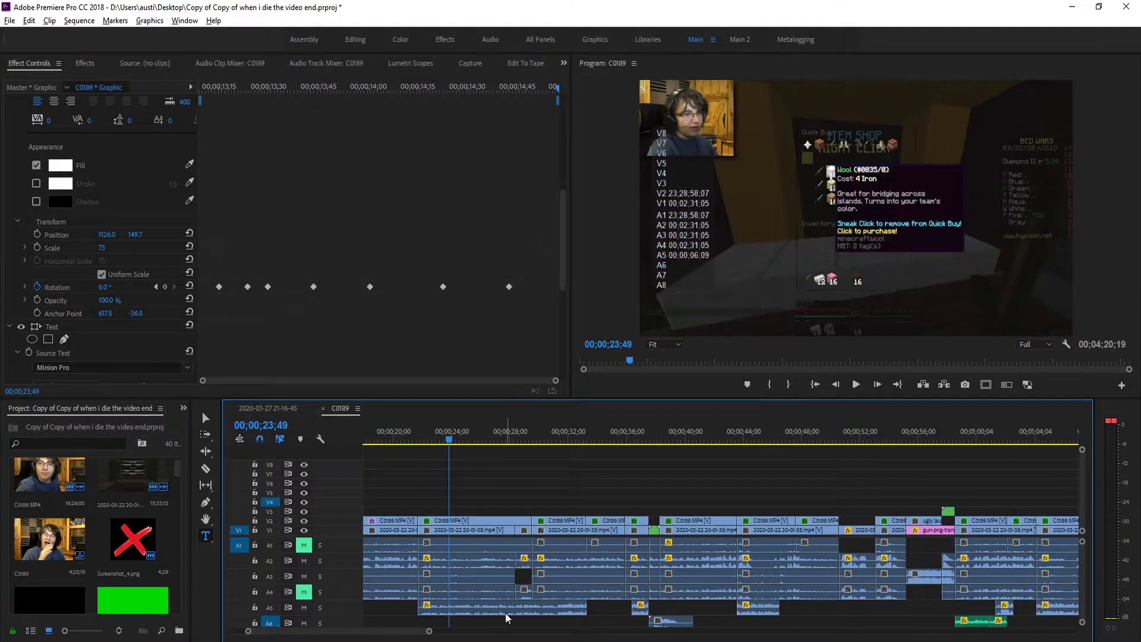
{"action": "left_click", "coordinate": [480, 605]}
{"action": "key", "text": "minus"}
{"action": "key", "text": "="}
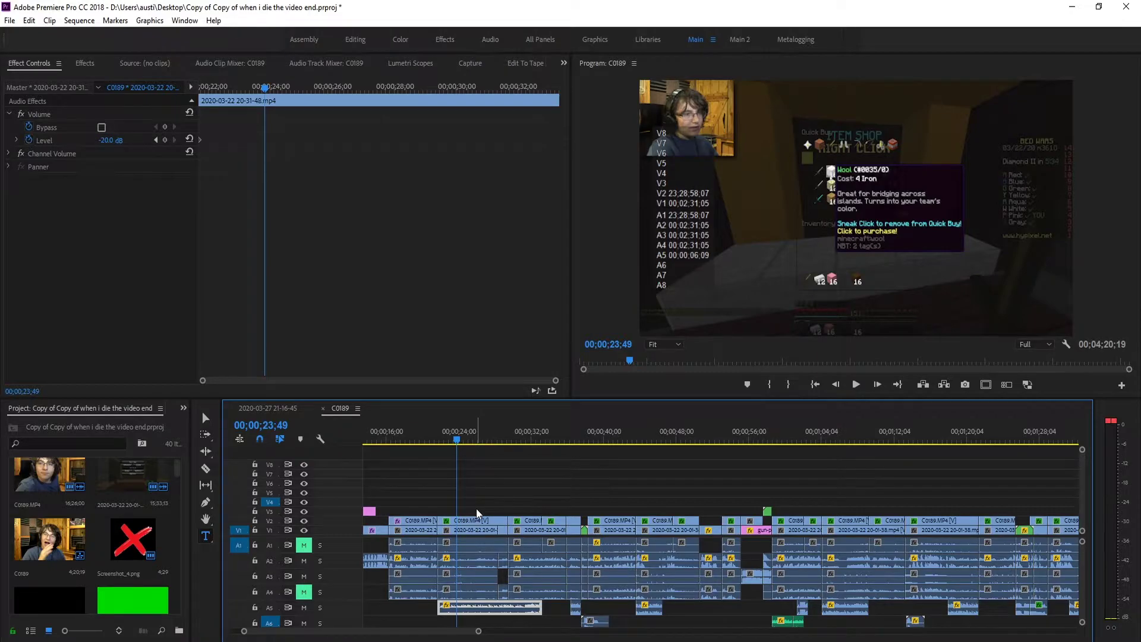
Step: Reselect the A5 audio clip, scrub to its end at 00;00;32;58 and look over the audio layout of the whole sequence
{"action": "left_click", "coordinate": [495, 487]}
{"action": "scroll", "coordinate": [497, 571], "scroll_direction": "up", "scroll_amount": 4}
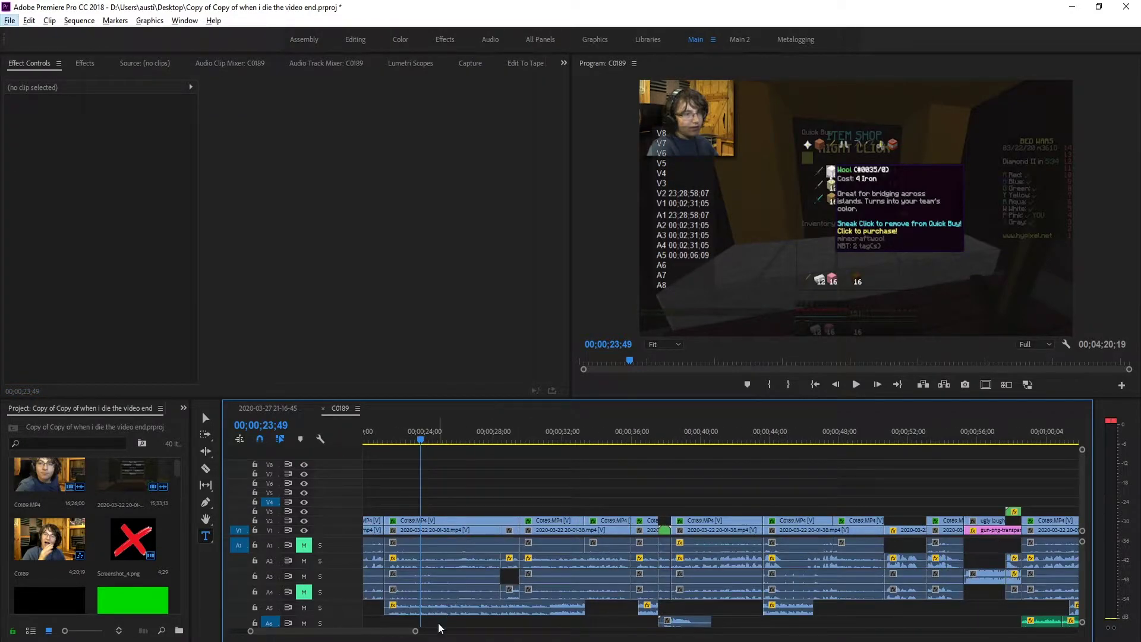
{"action": "scroll", "coordinate": [440, 621], "scroll_direction": "up", "scroll_amount": 2}
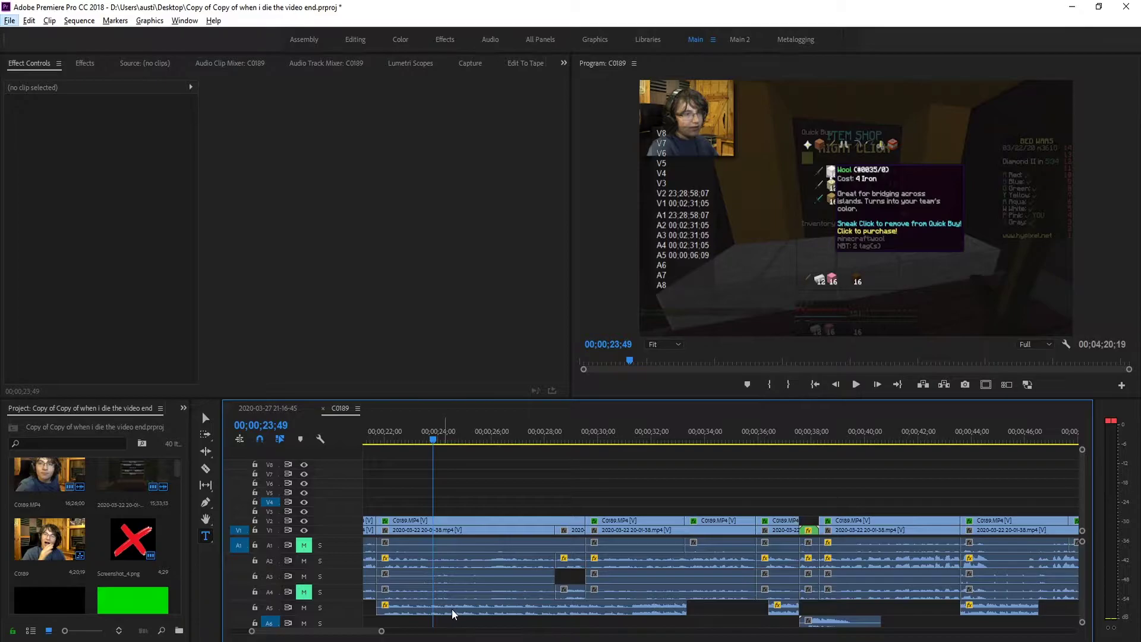
{"action": "left_click", "coordinate": [455, 612]}
{"action": "left_click", "coordinate": [548, 435]}
{"action": "left_click_drag", "start_coordinate": [549, 436], "coordinate": [680, 440]}
{"action": "scroll", "coordinate": [449, 512], "scroll_direction": "down", "scroll_amount": 3}
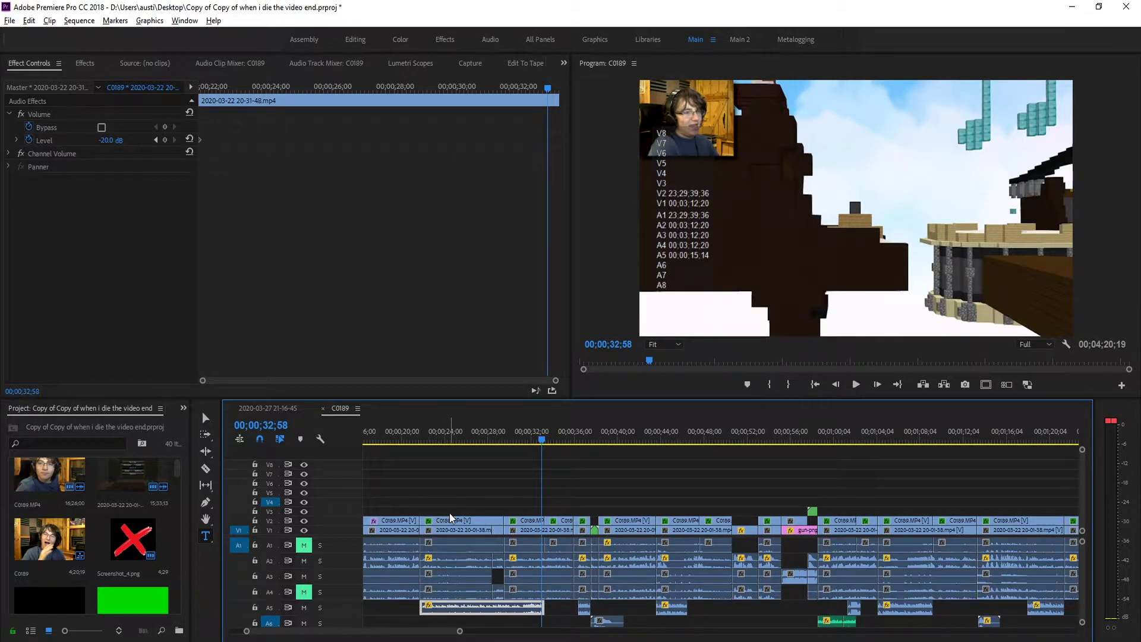
{"action": "scroll", "coordinate": [451, 559], "scroll_direction": "down", "scroll_amount": 4}
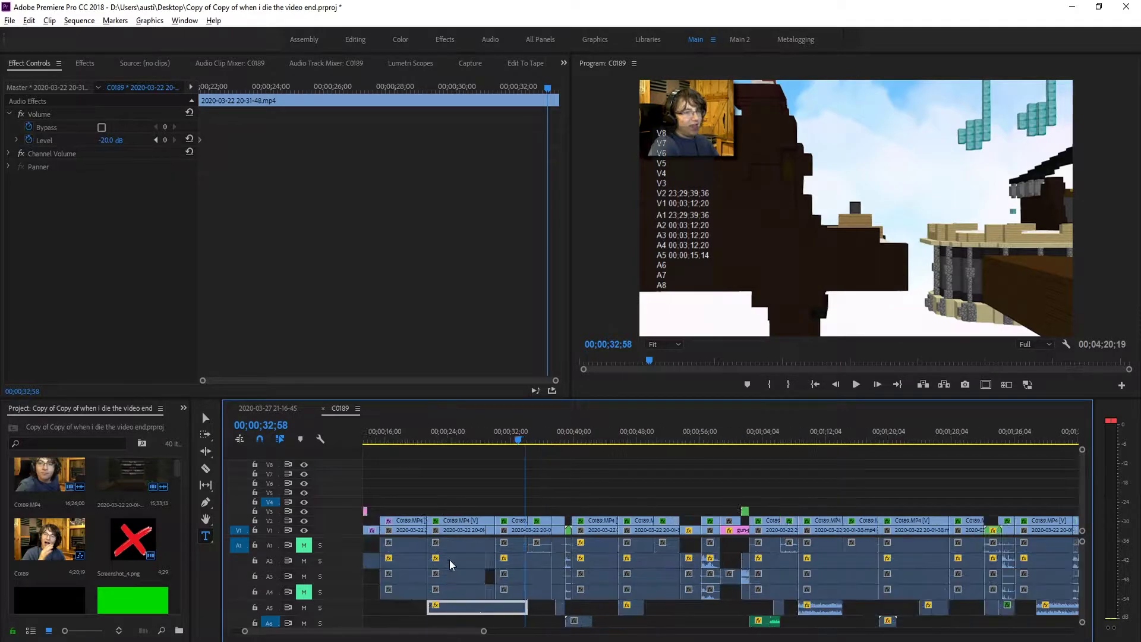
{"action": "scroll", "coordinate": [429, 565], "scroll_direction": "down", "scroll_amount": 3}
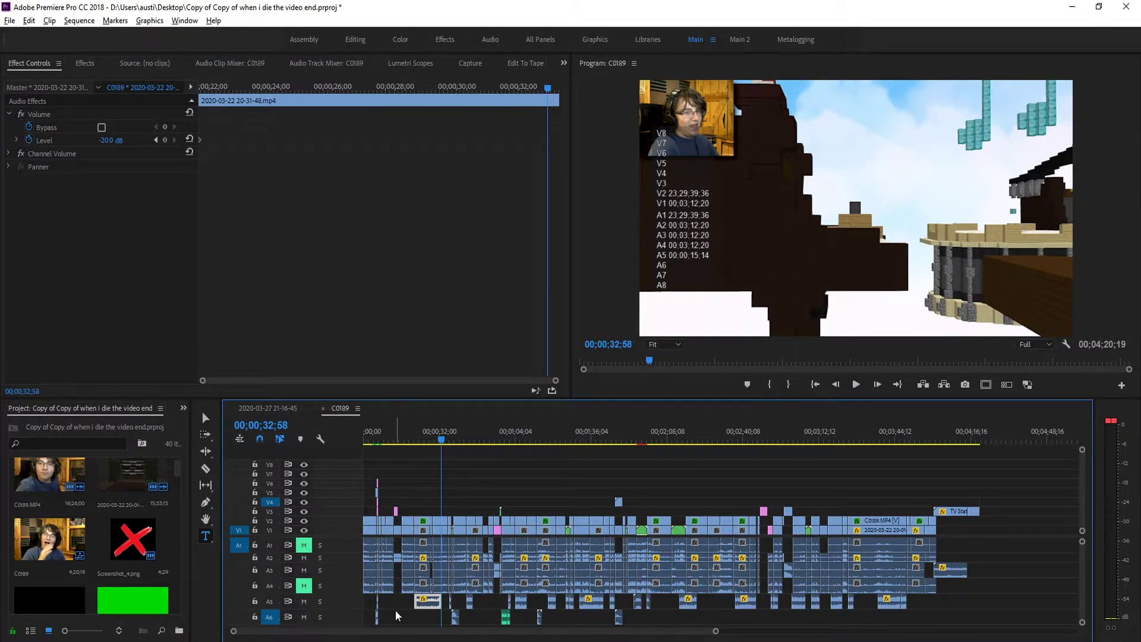
Step: Scrub back from 00;00;36;12 to 00;00;29;32 and examine the Motion, Crop, Drop Shadow and Lumetri Color settings of the C0189.MP4 clip there
{"action": "scroll", "coordinate": [498, 606], "scroll_direction": "up", "scroll_amount": 4}
{"action": "scroll", "coordinate": [456, 565], "scroll_direction": "up", "scroll_amount": 1}
{"action": "left_click_drag", "start_coordinate": [446, 443], "coordinate": [471, 430]}
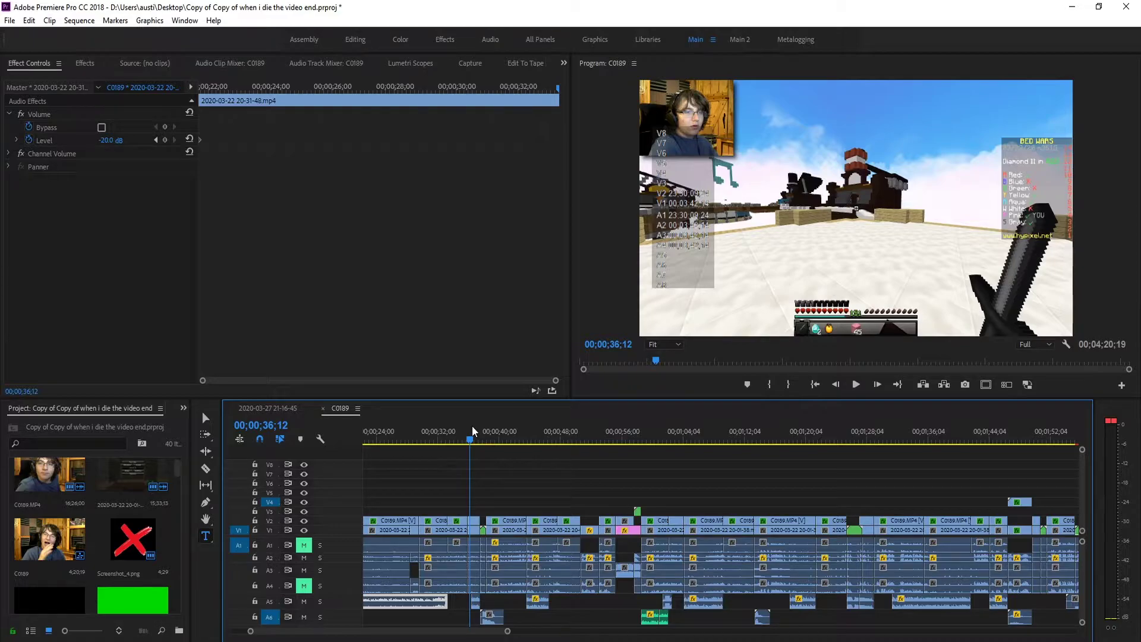
{"action": "left_click_drag", "start_coordinate": [472, 426], "coordinate": [450, 435]}
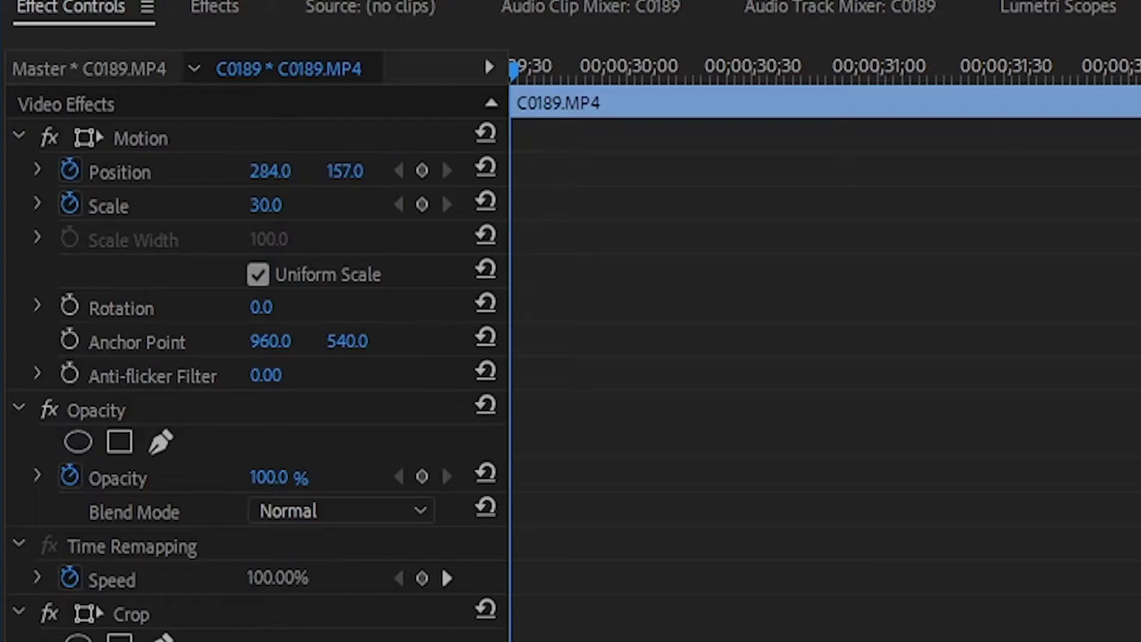
{"action": "scroll", "coordinate": [861, 434], "scroll_direction": "down", "scroll_amount": 5}
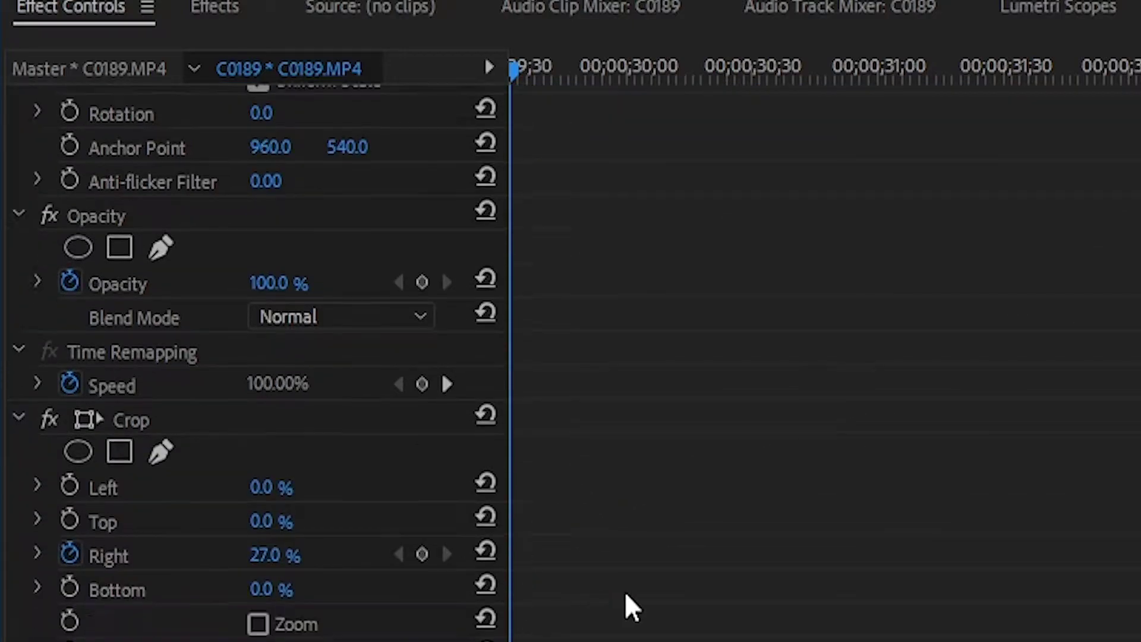
{"action": "left_click_drag", "start_coordinate": [283, 495], "coordinate": [321, 494]}
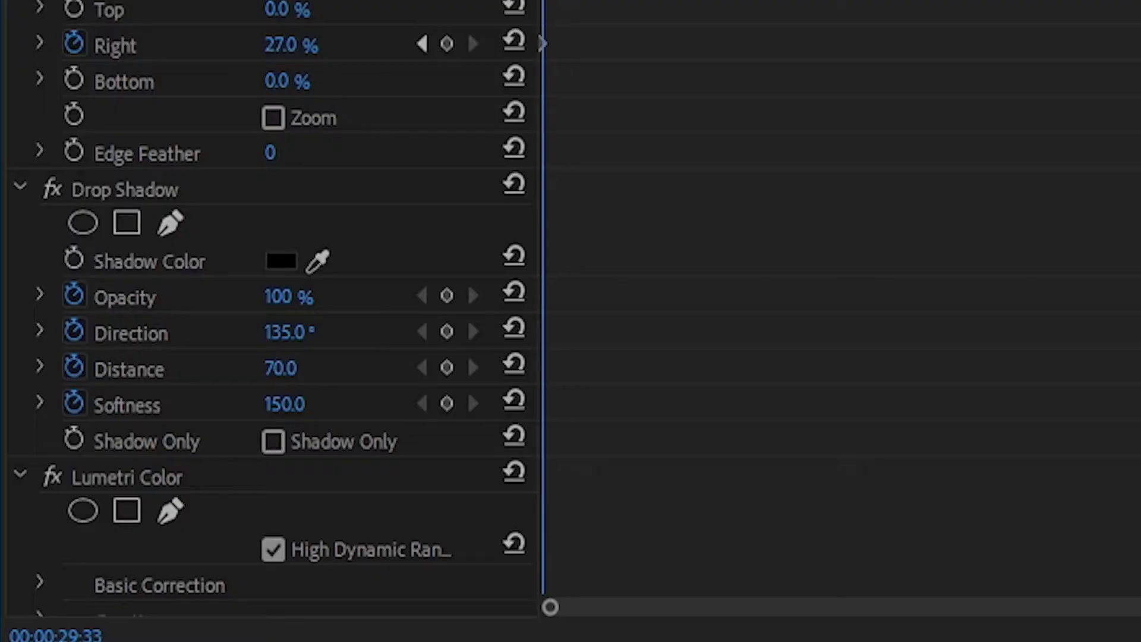
{"action": "key", "text": "Left"}
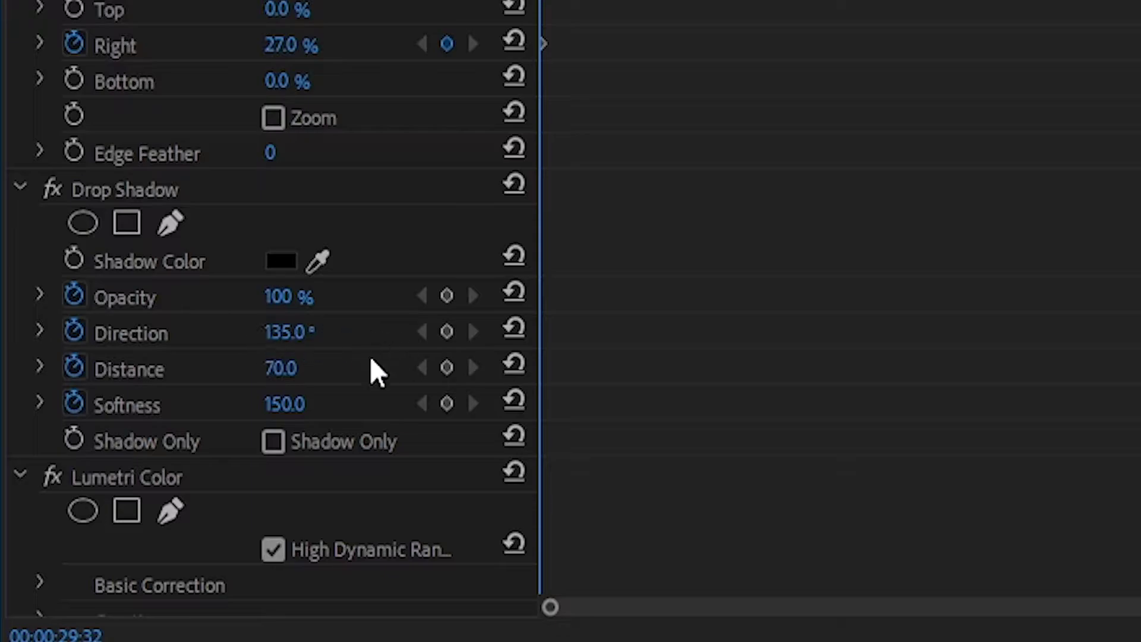
{"action": "left_click", "coordinate": [273, 441]}
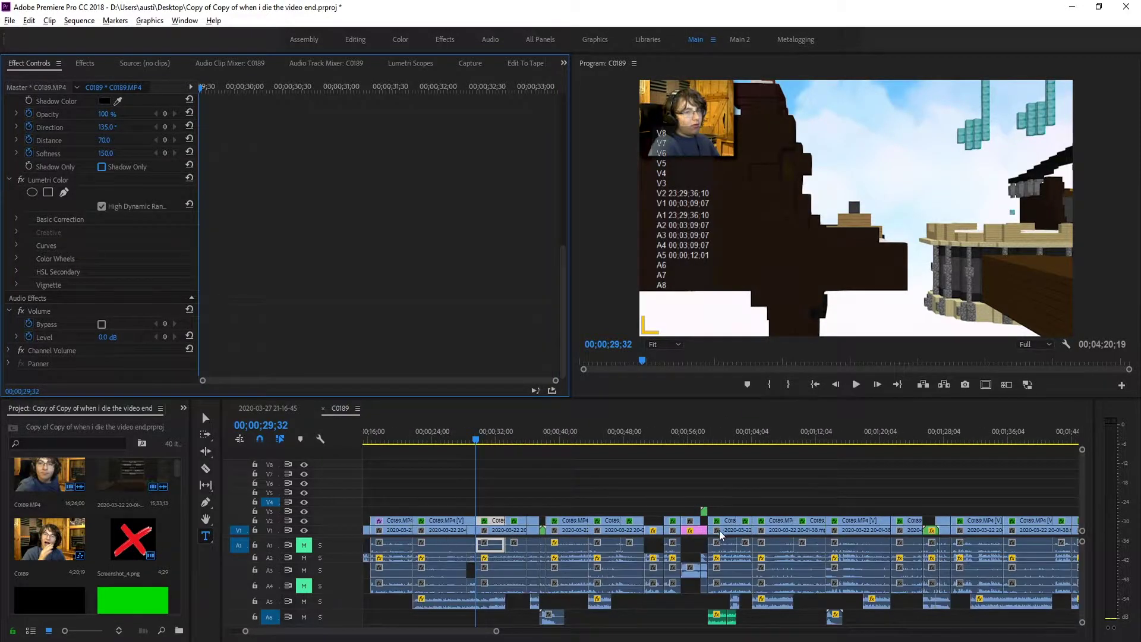
{"action": "key", "text": "minus"}
{"action": "key", "text": "equal"}
{"action": "key", "text": "equal"}
{"action": "key", "text": "equal"}
{"action": "key", "text": "equal"}
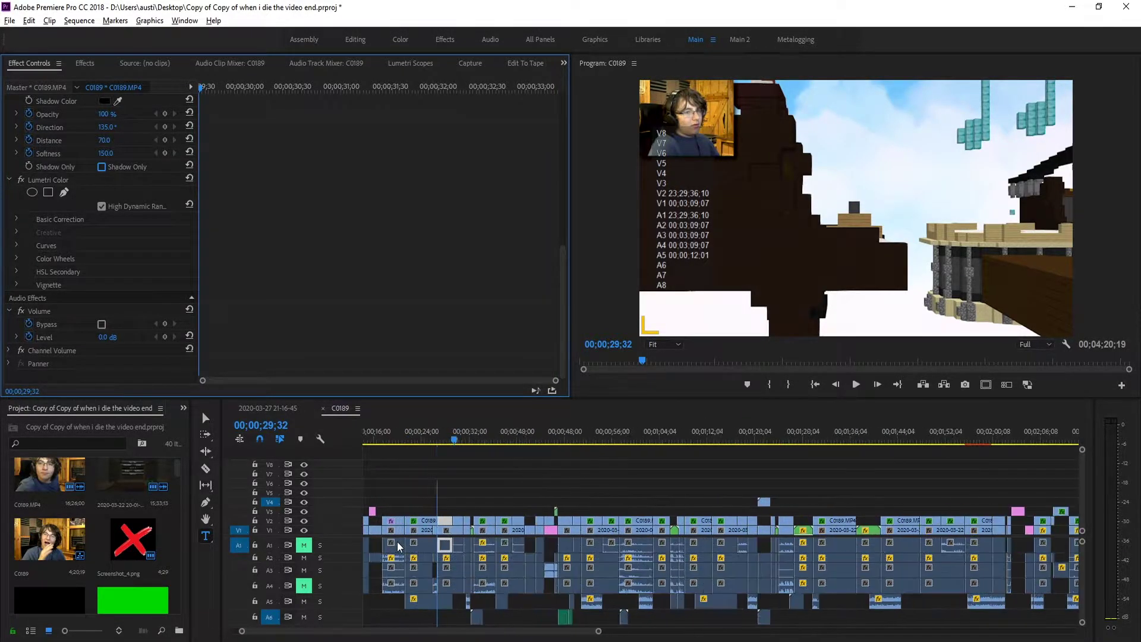
{"action": "left_click", "coordinate": [444, 544]}
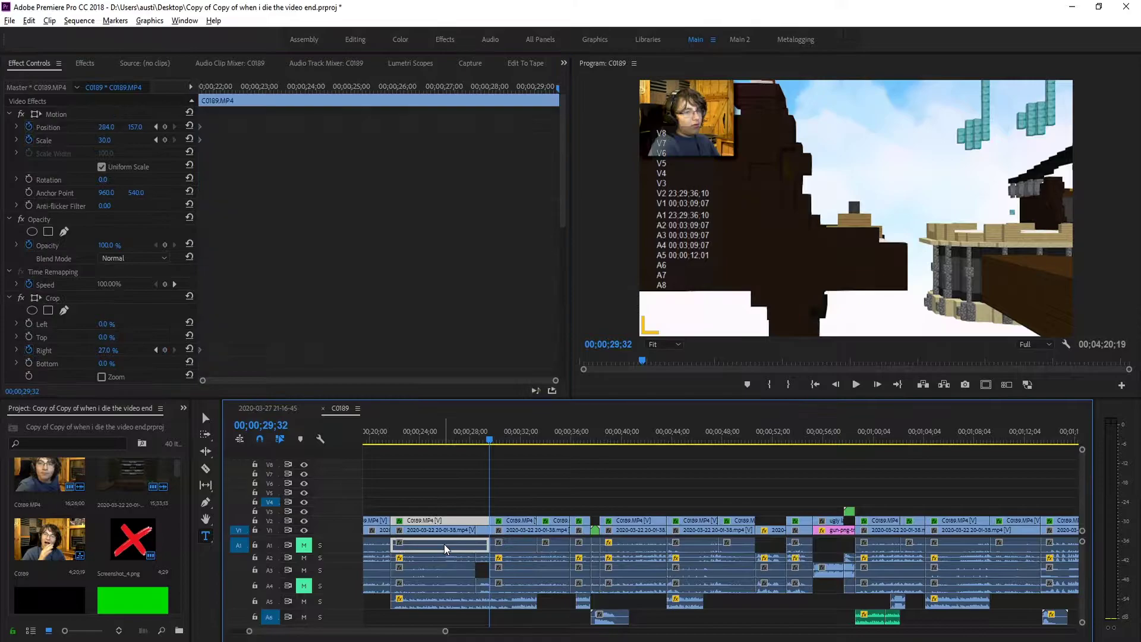
{"action": "key", "text": "equal"}
{"action": "key", "text": "equal"}
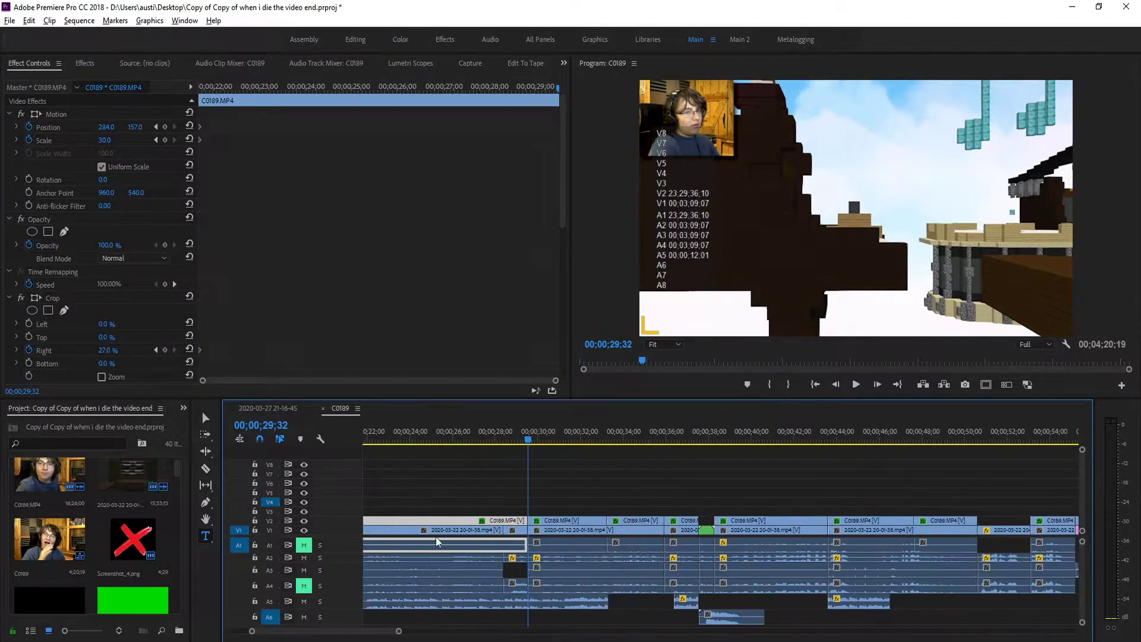
{"action": "right_click", "coordinate": [448, 562]}
{"action": "left_click", "coordinate": [478, 246]}
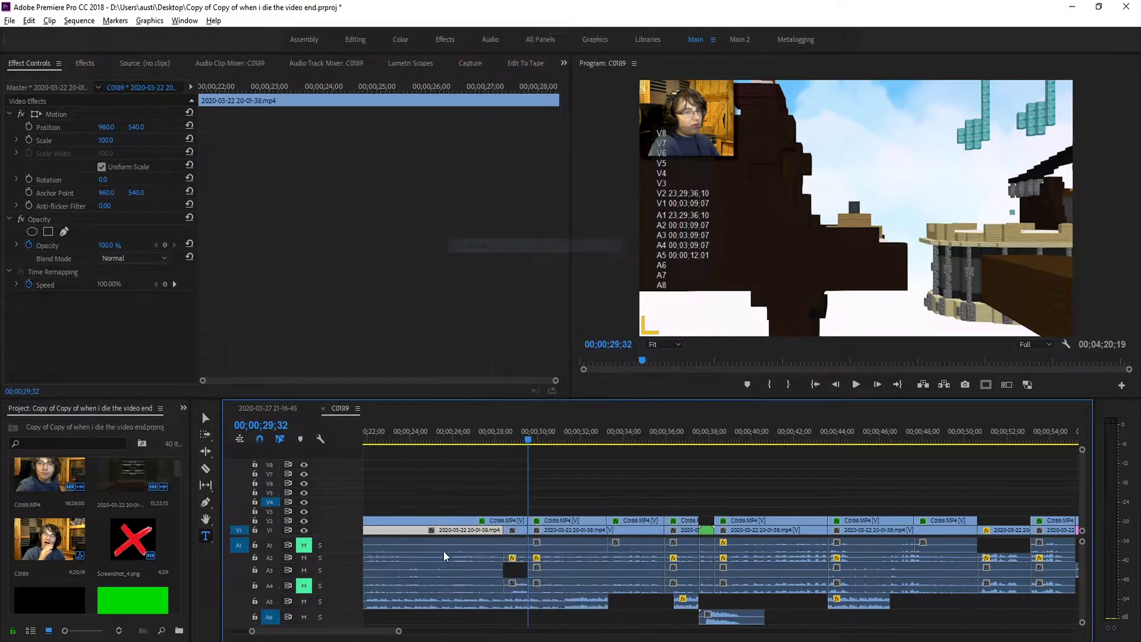
Step: Examine the Audio Gain options for the gameplay clip's A2 audio and dismiss them
{"action": "right_click", "coordinate": [438, 558]}
{"action": "left_click", "coordinate": [476, 428]}
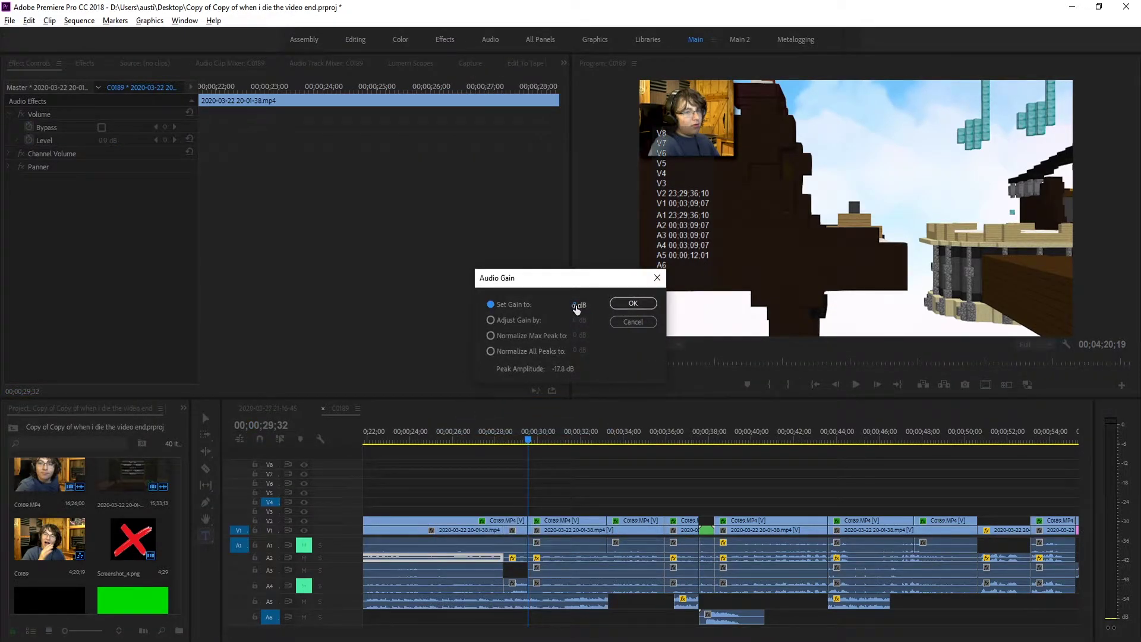
{"action": "left_click", "coordinate": [631, 322]}
Step: Go to 00;00;23;28 and examine the Audio 2 level in the Audio Track Mixer
{"action": "left_click_drag", "start_coordinate": [423, 438], "coordinate": [398, 437]}
{"action": "left_click", "coordinate": [156, 64]}
{"action": "left_click", "coordinate": [222, 62]}
{"action": "left_click", "coordinate": [308, 63]}
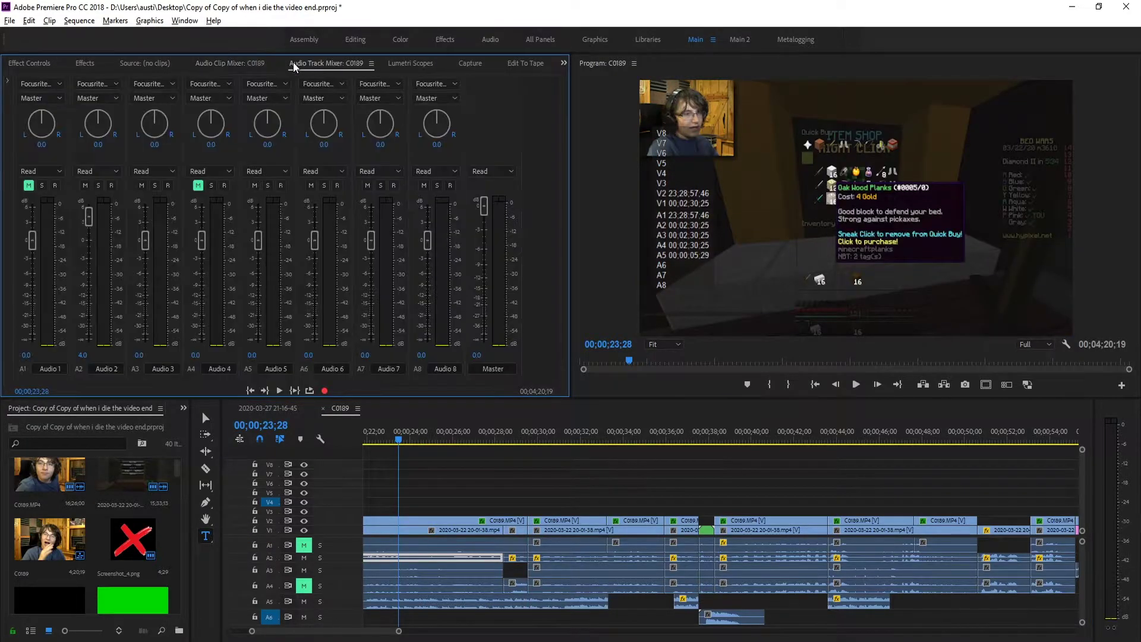
{"action": "left_click_drag", "start_coordinate": [89, 356], "coordinate": [92, 361]}
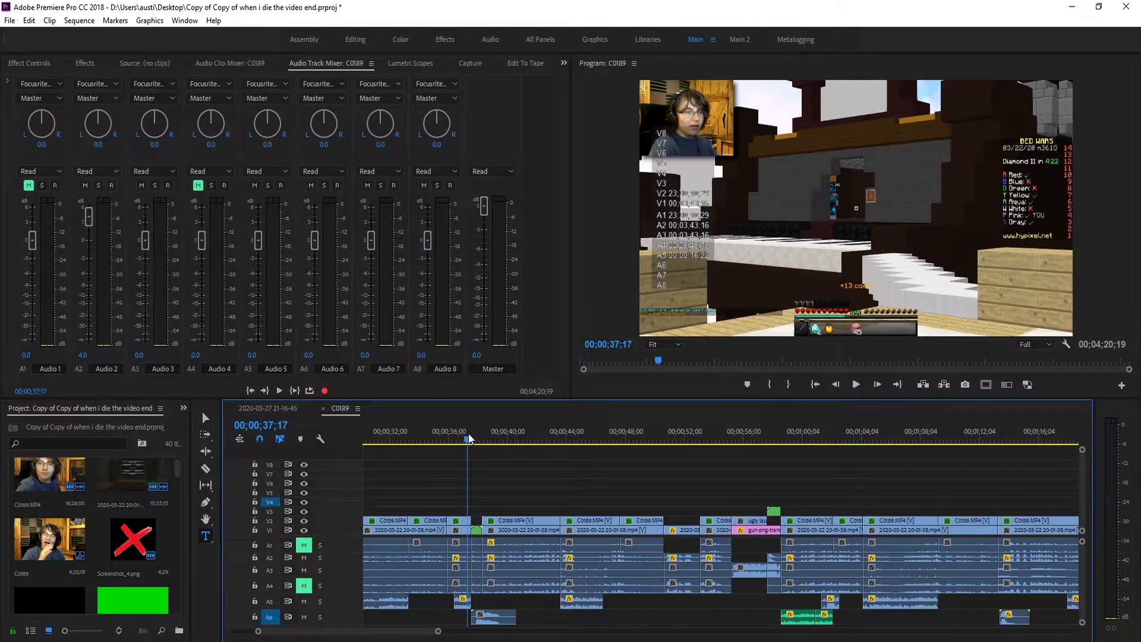
Step: Open Nested Sequence 01 from its V1 clip just after 00;00;37;24
{"action": "left_click_drag", "start_coordinate": [469, 434], "coordinate": [468, 435]}
{"action": "key", "text": "equal"}
{"action": "key", "text": "equal"}
{"action": "key", "text": "equal"}
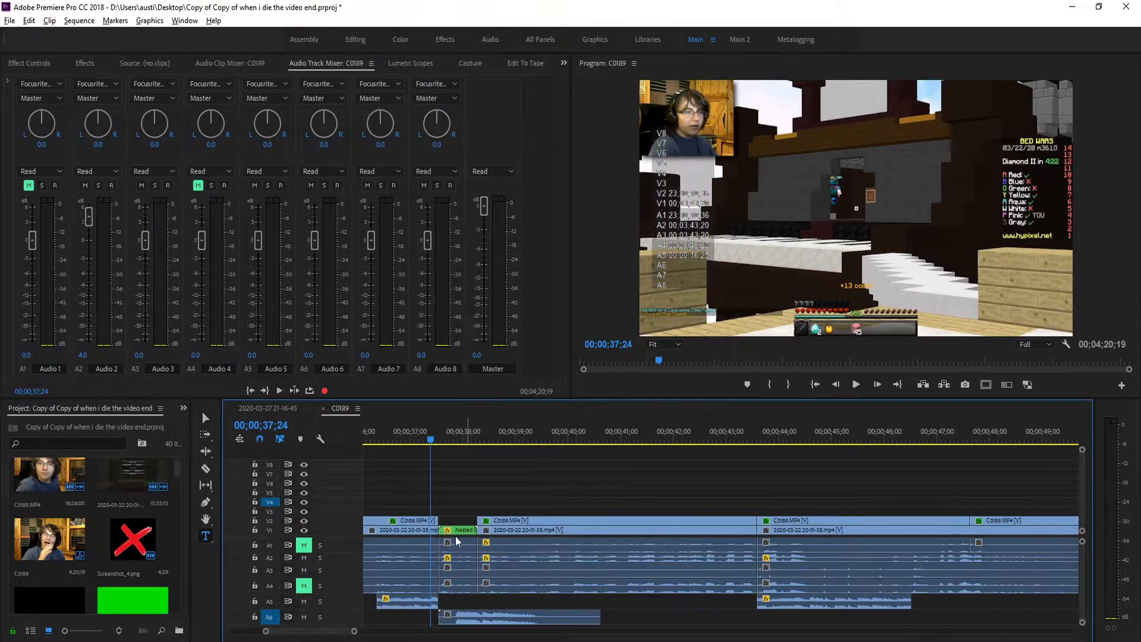
{"action": "left_click", "coordinate": [443, 541]}
{"action": "double_click", "coordinate": [464, 530]}
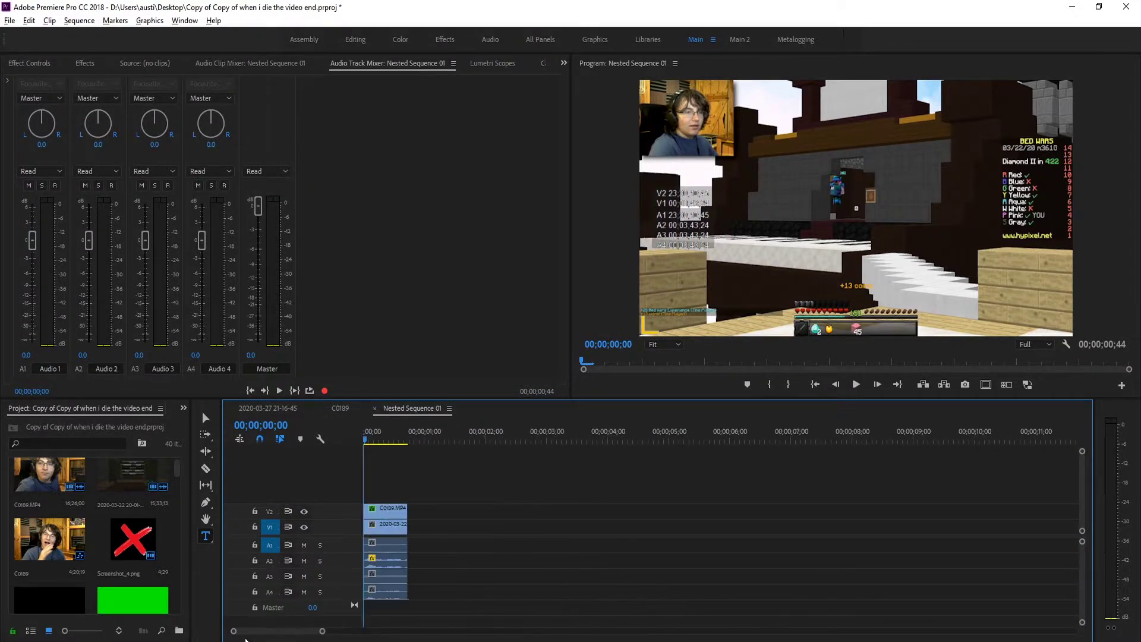
Step: Scrub the nested sequence to 00;00;00;07 and select the C0189.MP4 clip on V2
{"action": "left_click", "coordinate": [372, 439]}
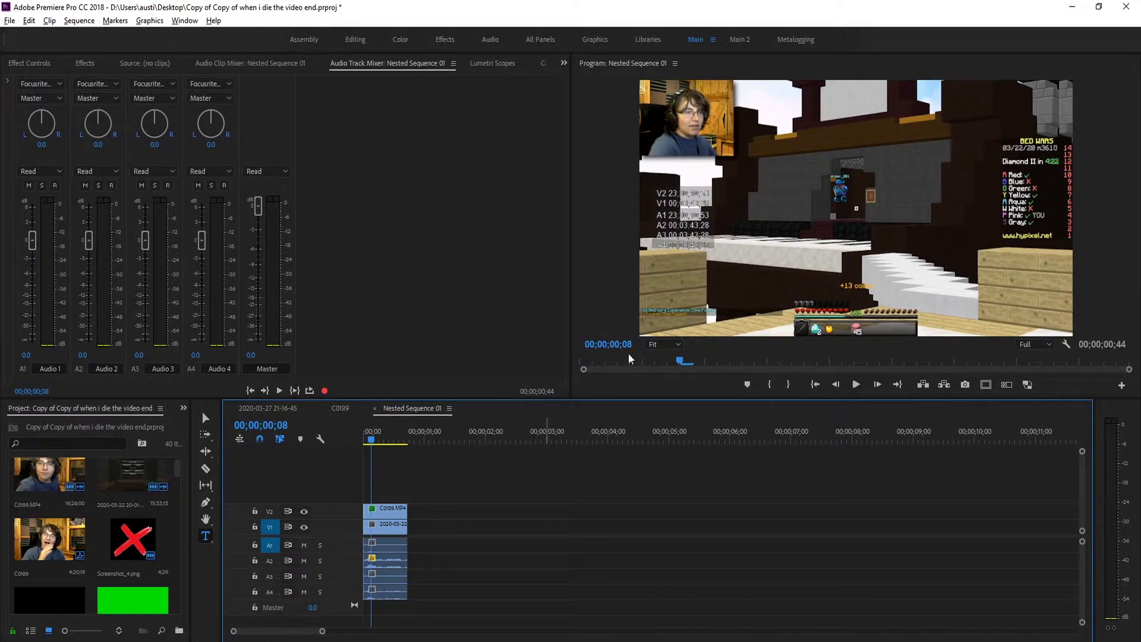
{"action": "key", "text": "="}
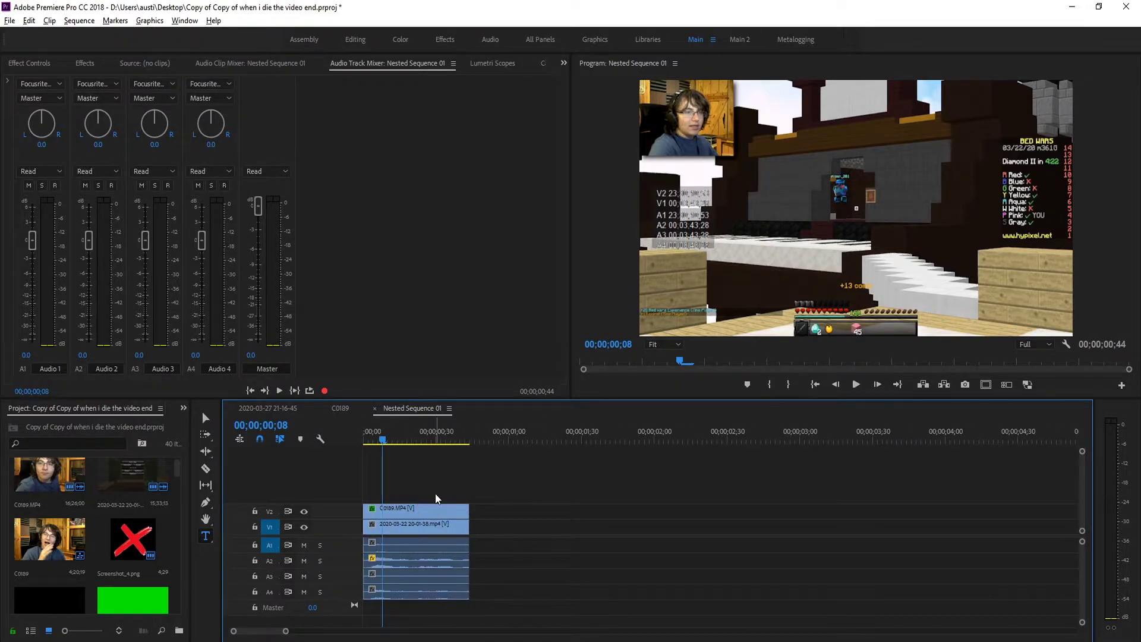
{"action": "mouse_move", "coordinate": [383, 440]}
{"action": "left_mouse_down"}
{"action": "mouse_move", "coordinate": [395, 445]}
{"action": "mouse_move", "coordinate": [383, 447]}
{"action": "left_mouse_up"}
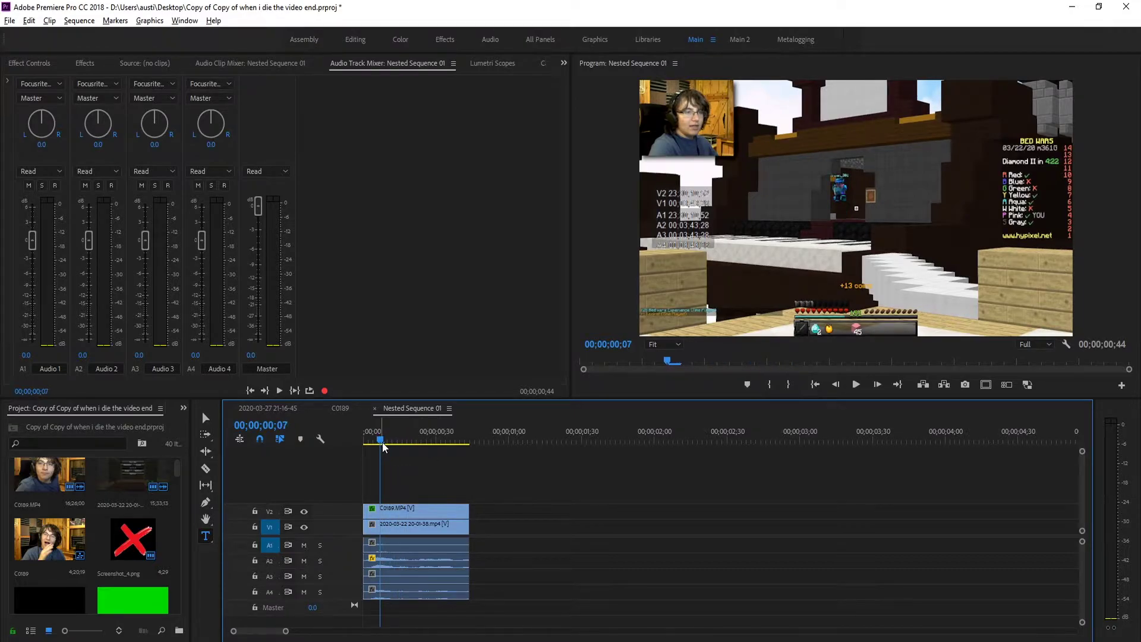
{"action": "left_click", "coordinate": [424, 507]}
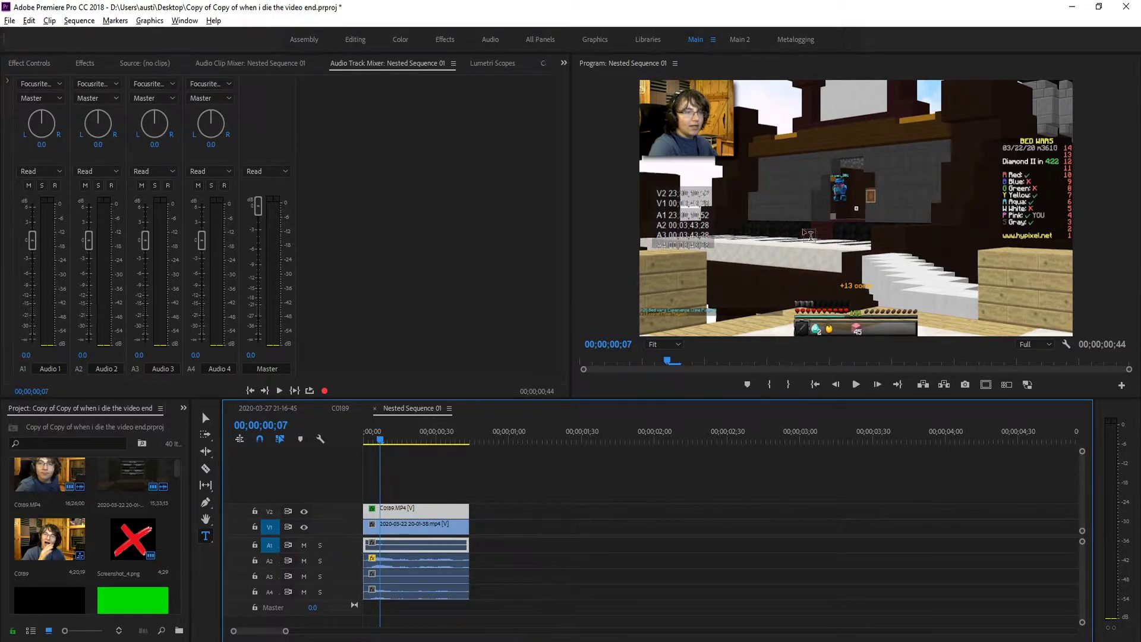
Step: Return to the C0189 sequence and examine the nested clip's Position and Scale keyframes from 00;00;37;33
{"action": "left_click", "coordinate": [337, 409]}
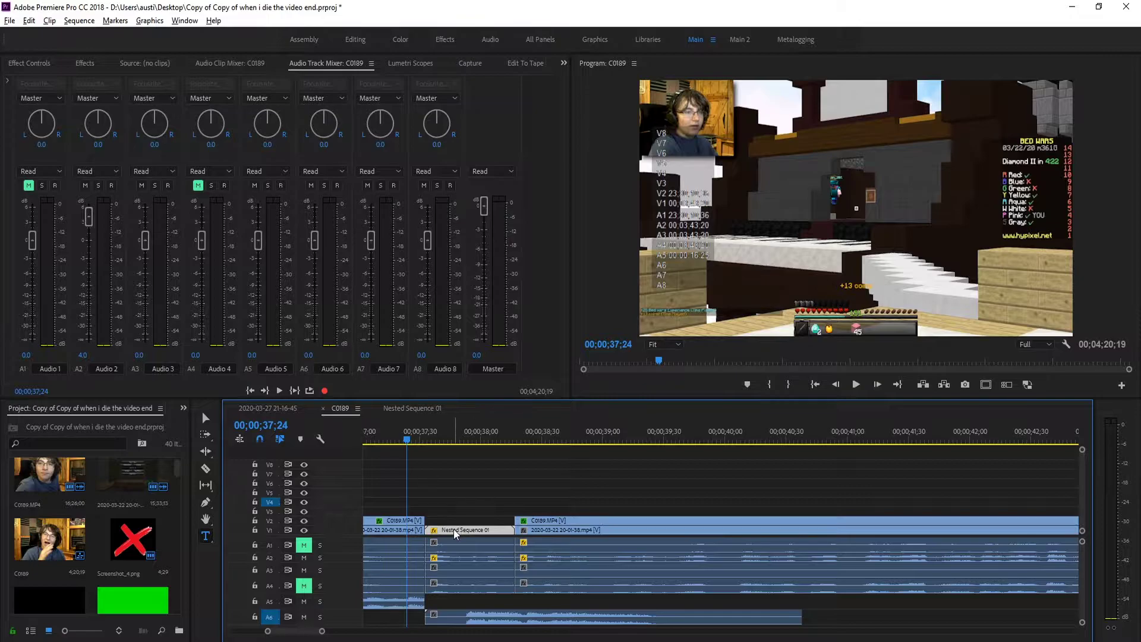
{"action": "left_click", "coordinate": [29, 63]}
{"action": "left_click_drag", "start_coordinate": [256, 90], "coordinate": [197, 102]}
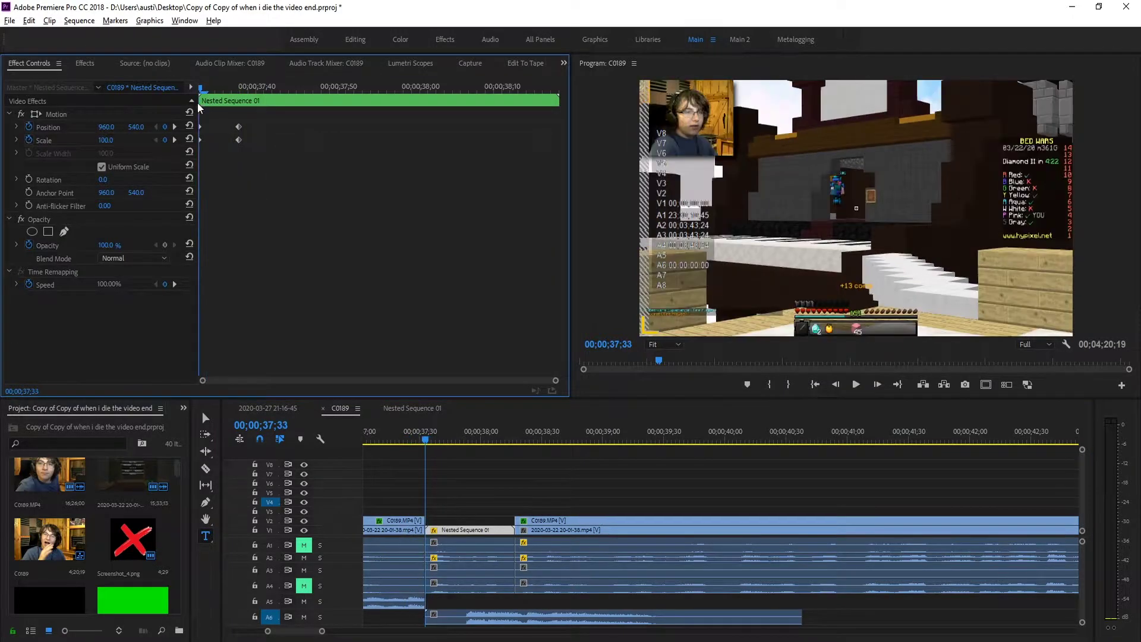
{"action": "key", "text": "Right"}
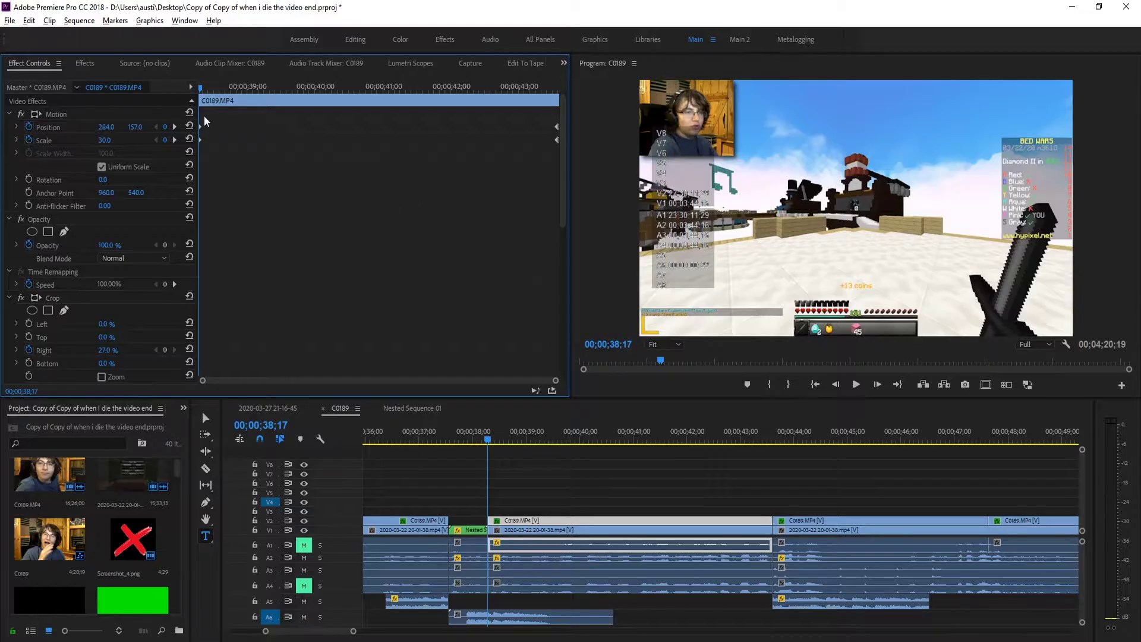
Step: Scrub the C0189.MP4 clip after the nested sequence to 00;00;43;23 to preview its Position and Scale animation, and review its effects
{"action": "left_click_drag", "start_coordinate": [205, 89], "coordinate": [545, 101]}
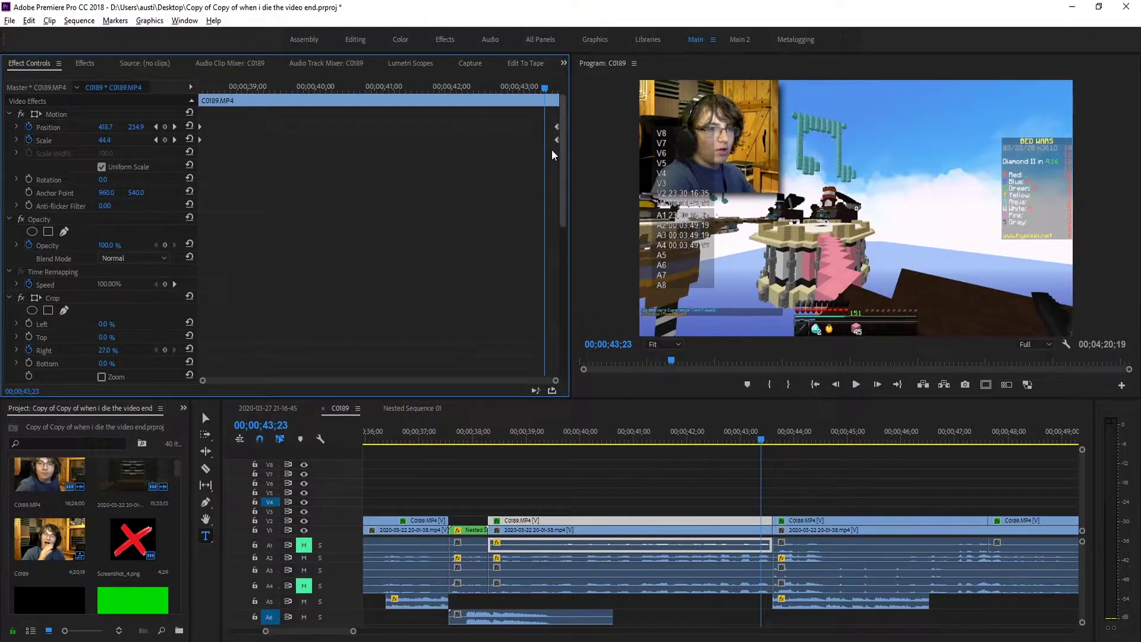
{"action": "scroll", "coordinate": [349, 191], "scroll_direction": "down", "scroll_amount": 8}
{"action": "scroll", "coordinate": [302, 267], "scroll_direction": "up", "scroll_amount": 8}
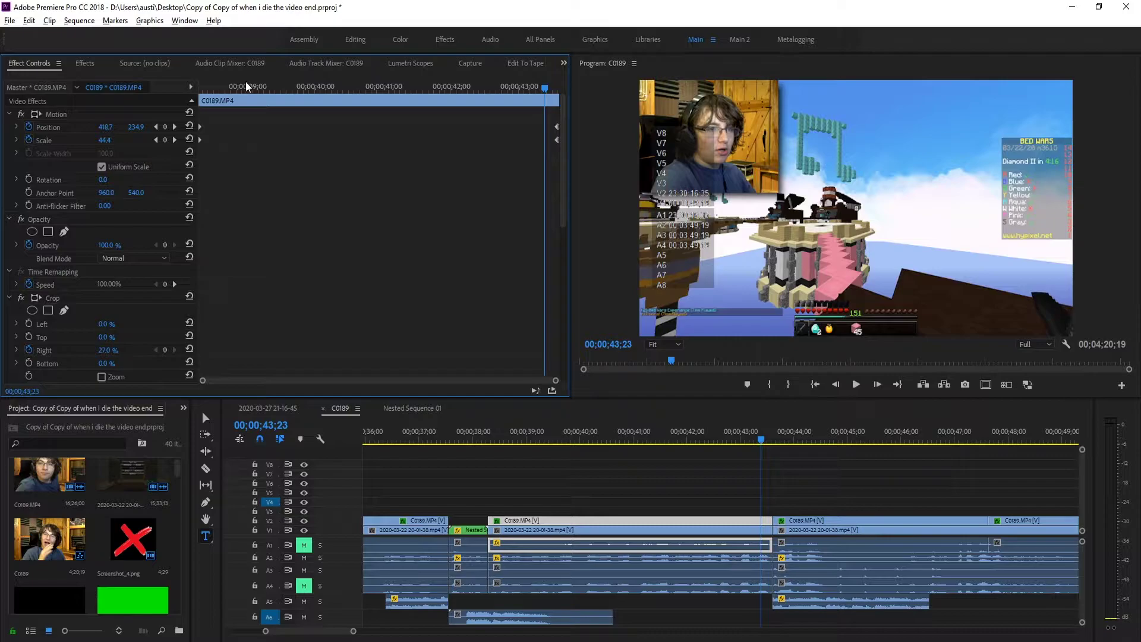
Step: Scrub the C0189 sequence past the end of the selected clip to 00;00;46;33 to review the following cut
{"action": "left_click_drag", "start_coordinate": [245, 87], "coordinate": [537, 88]}
{"action": "scroll", "coordinate": [599, 466], "scroll_direction": "down", "scroll_amount": 5}
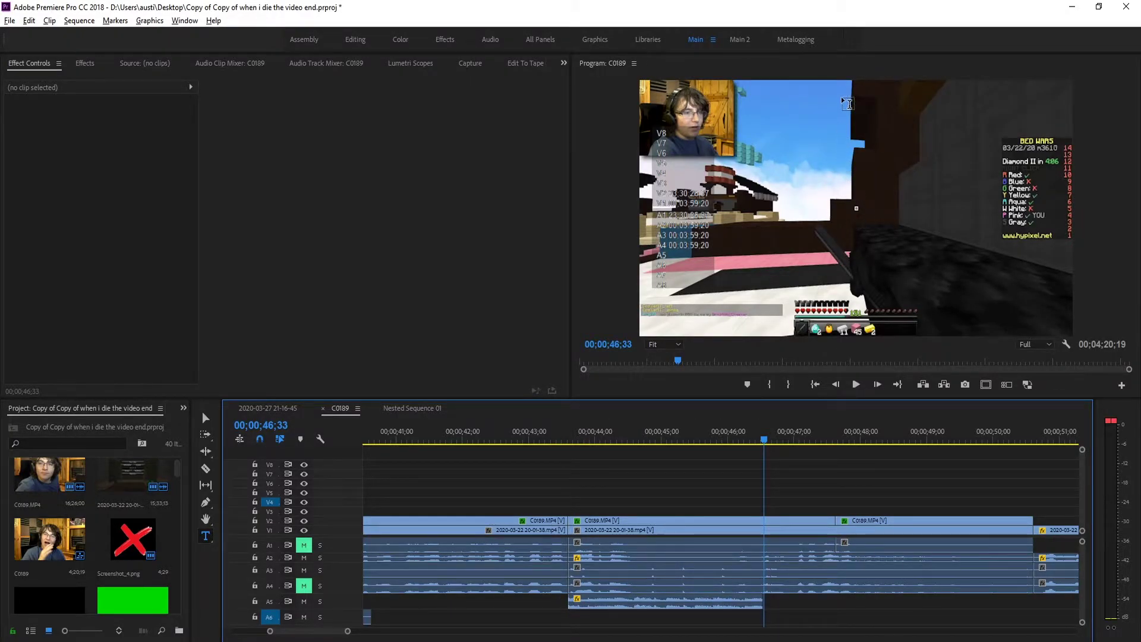
{"action": "scroll", "coordinate": [797, 568], "scroll_direction": "up", "scroll_amount": 6}
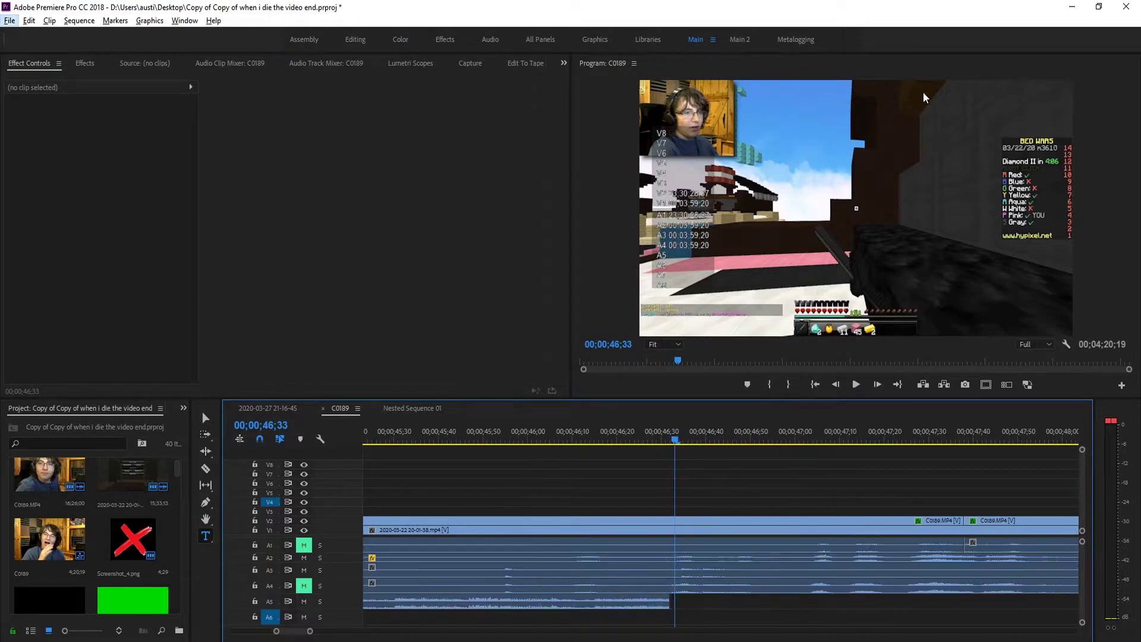
{"action": "scroll", "coordinate": [650, 553], "scroll_direction": "up", "scroll_amount": 3}
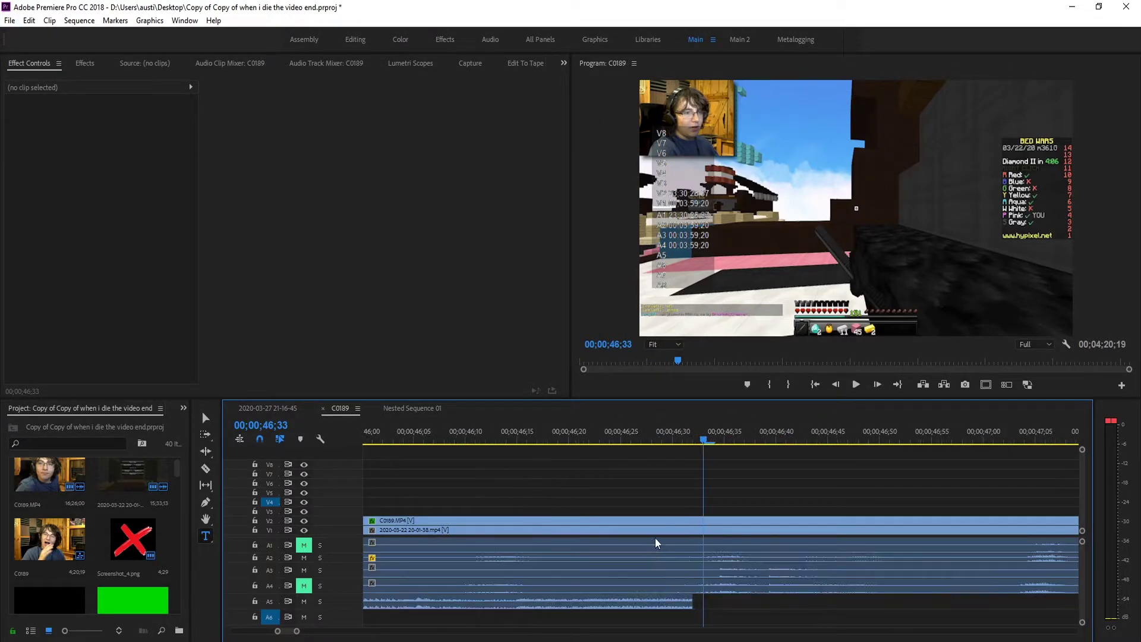
Step: Move back before 00;00;46;33 and play the sequence in an enlarged program view through to 00;00;58;15
{"action": "left_click_drag", "start_coordinate": [682, 437], "coordinate": [458, 460]}
{"action": "key", "text": "shift+grave"}
{"action": "key", "text": "space"}
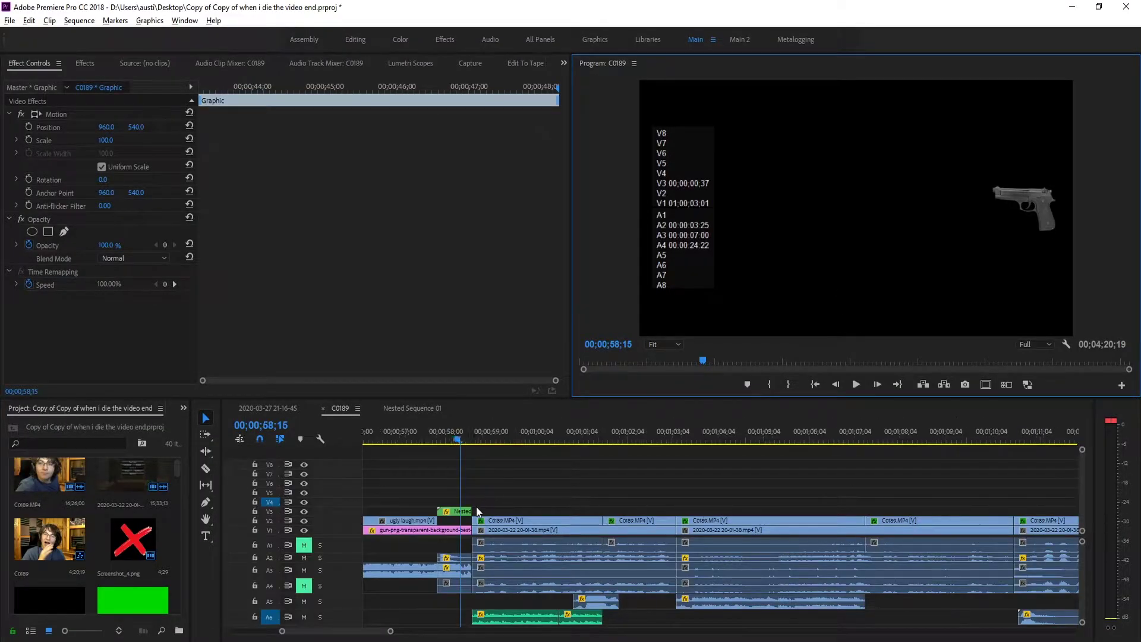
Step: Go to 00;00;57;38 and open Nested Sequence 02 from its V3 clip
{"action": "scroll", "coordinate": [494, 505], "scroll_direction": "up", "scroll_amount": 5}
{"action": "mouse_move", "coordinate": [516, 439]}
{"action": "left_mouse_down"}
{"action": "mouse_move", "coordinate": [498, 440]}
{"action": "mouse_move", "coordinate": [551, 439]}
{"action": "mouse_move", "coordinate": [497, 440]}
{"action": "mouse_move", "coordinate": [550, 440]}
{"action": "mouse_move", "coordinate": [521, 440]}
{"action": "left_mouse_up"}
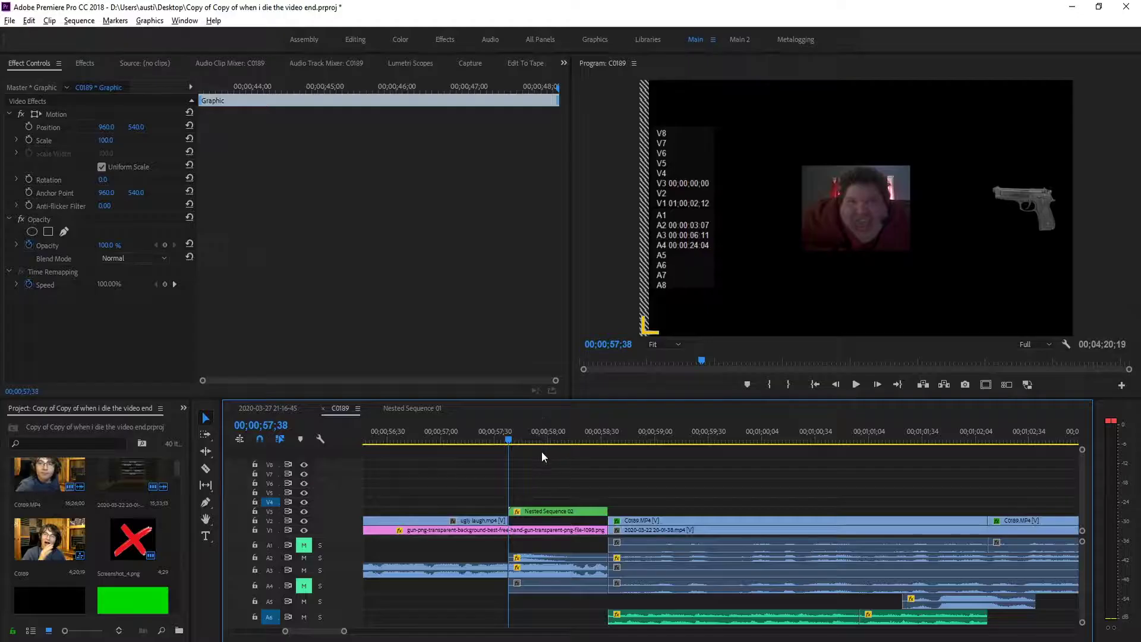
{"action": "double_click", "coordinate": [570, 511]}
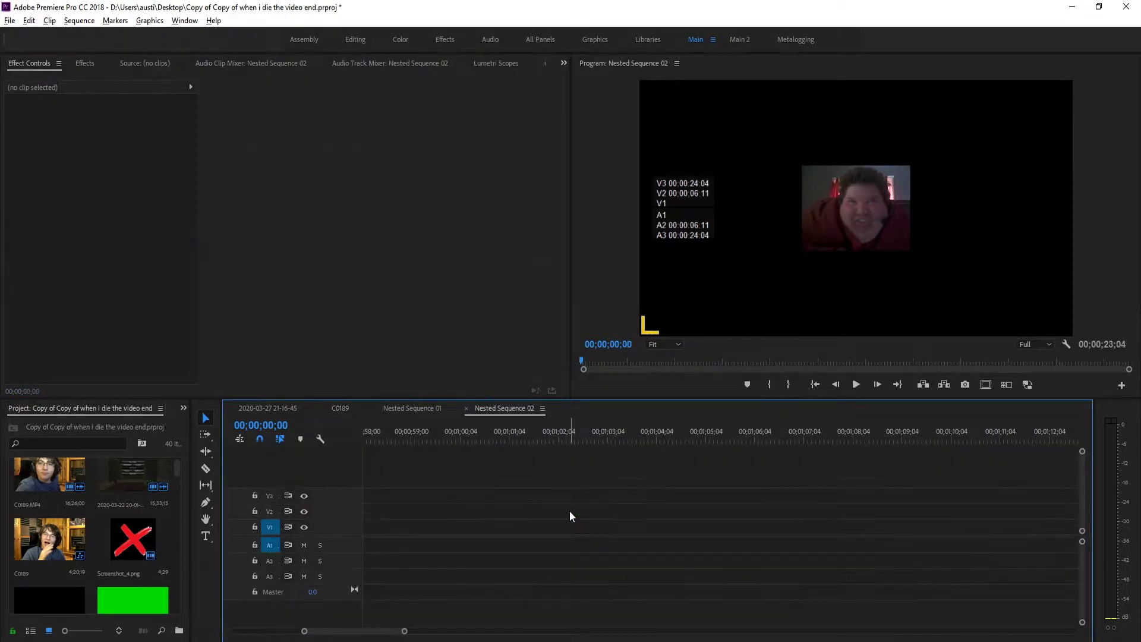
Step: Scrub through Nested Sequence 02 to 00;00;07;16 to review its contents, and return to the C0189 sequence
{"action": "left_click_drag", "start_coordinate": [356, 632], "coordinate": [278, 638]}
{"action": "left_click_drag", "start_coordinate": [401, 440], "coordinate": [720, 426]}
{"action": "left_click", "coordinate": [411, 409]}
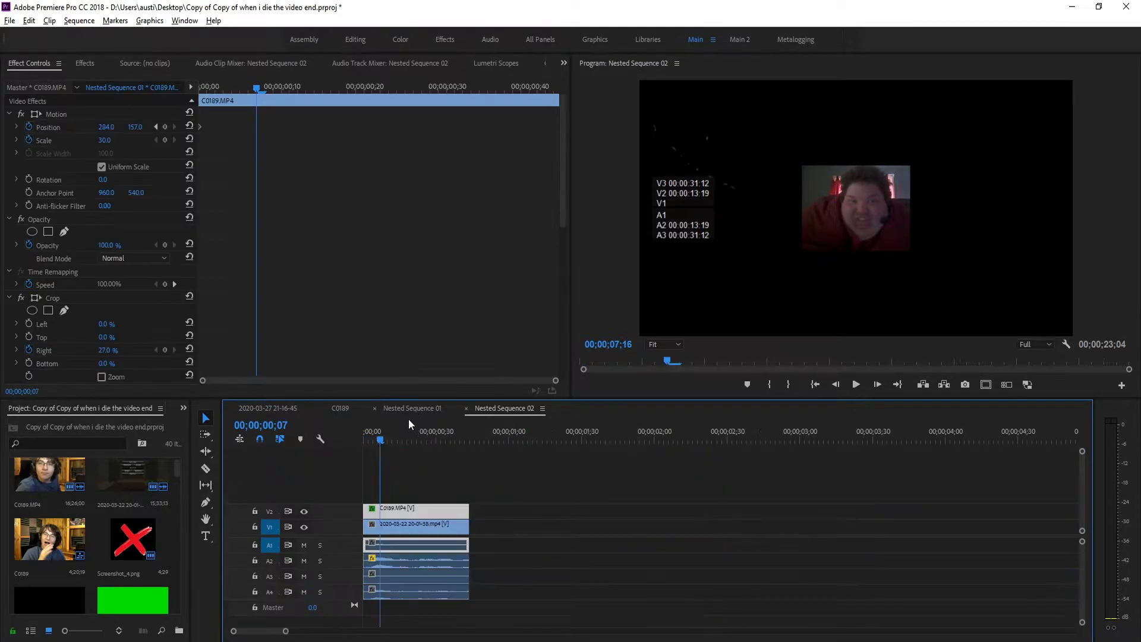
{"action": "left_click", "coordinate": [340, 408]}
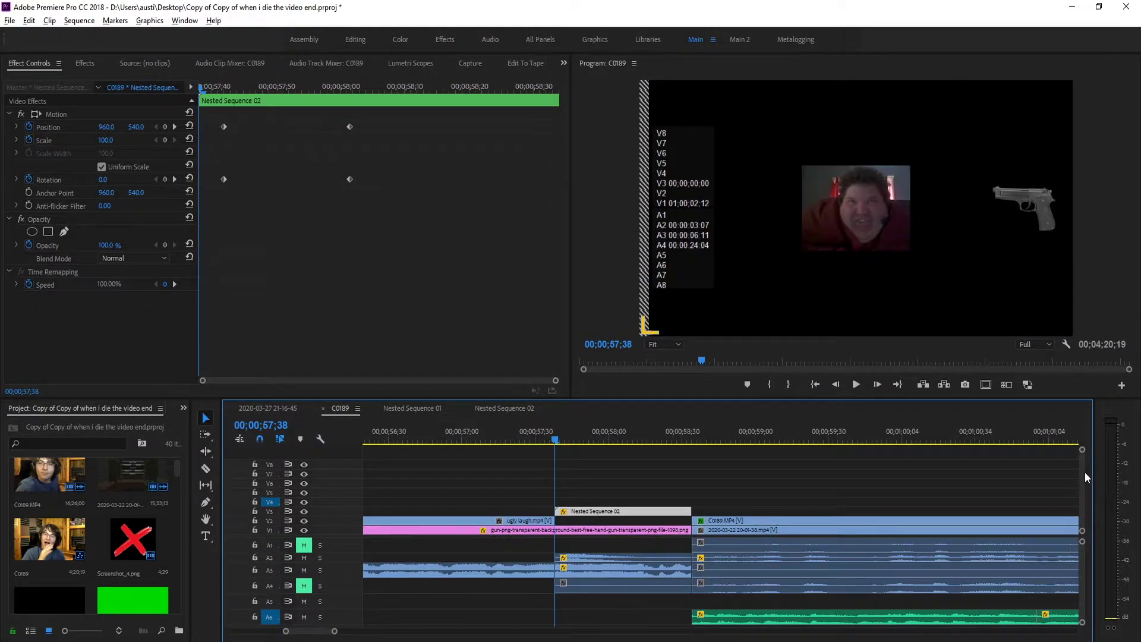
Step: Make the video tracks taller, select the gun PNG clip on V1, and jump to its start at 00;00;55;13
{"action": "left_click_drag", "start_coordinate": [1085, 436], "coordinate": [1087, 400]}
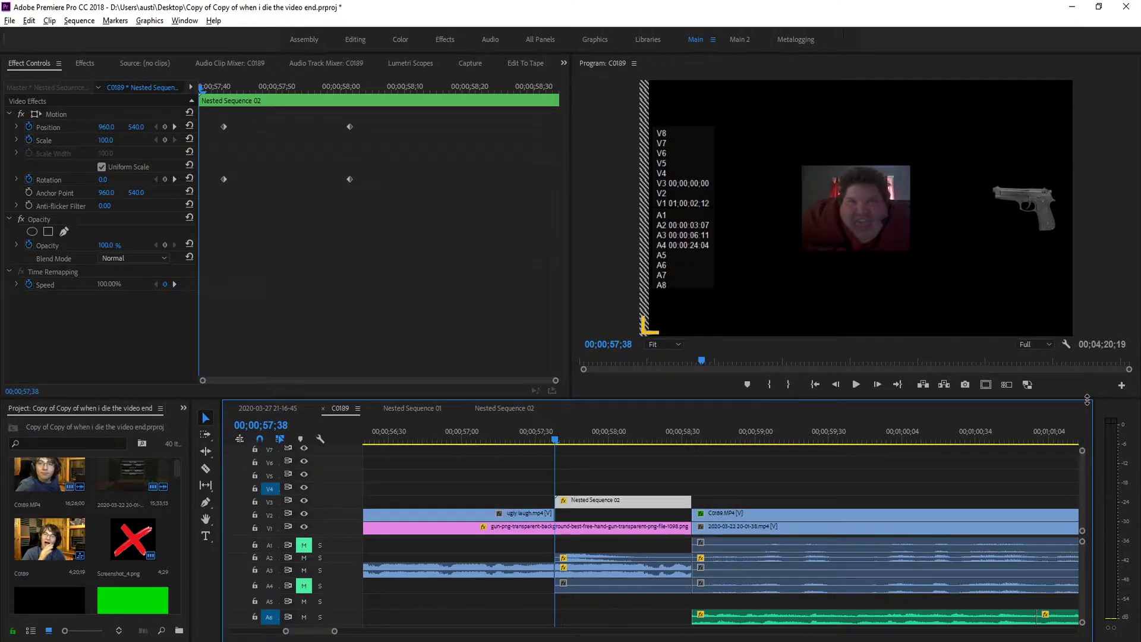
{"action": "left_click", "coordinate": [652, 526]}
{"action": "key", "text": "Up"}
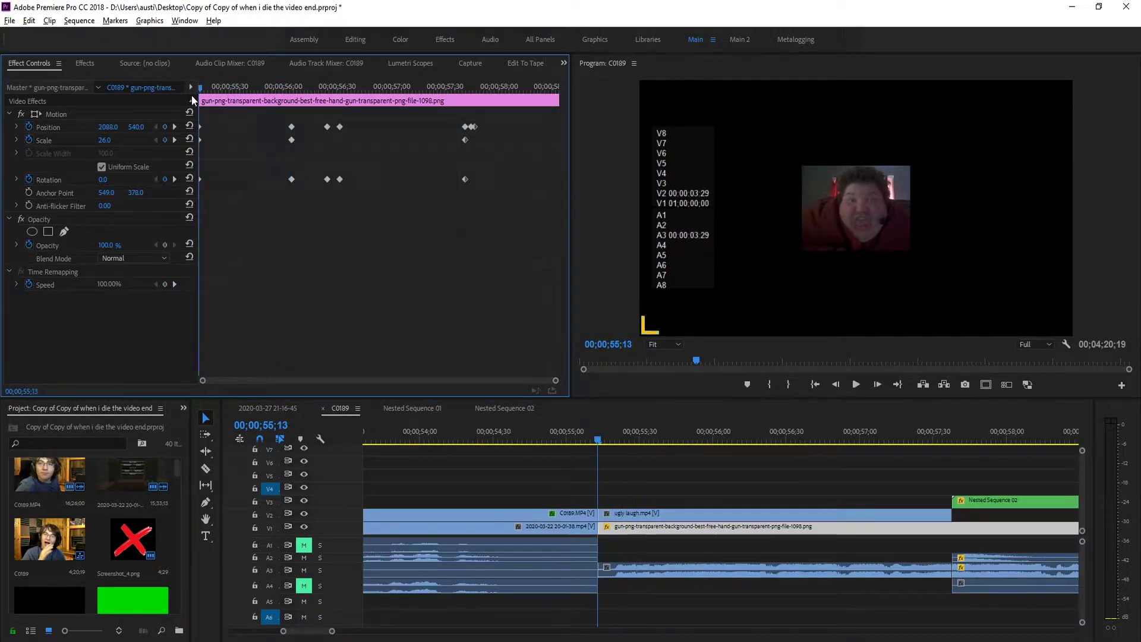
{"action": "left_click", "coordinate": [664, 477]}
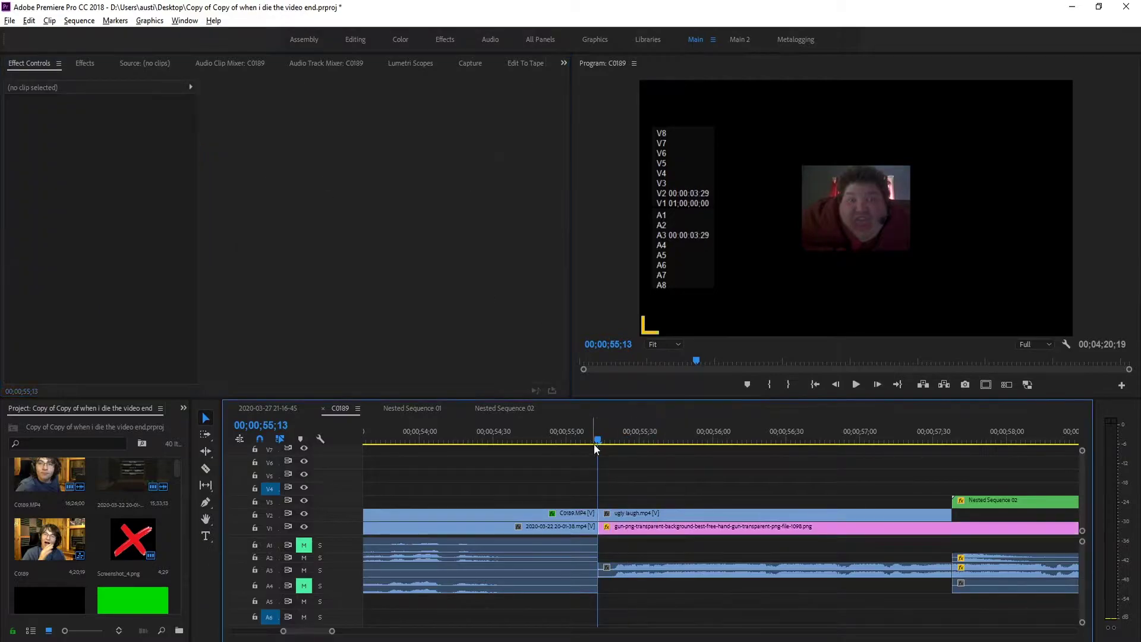
Step: Scrub the gun PNG clip's Position, Scale and Rotation keyframes, and play the section enlarged through to 00;01;04;06
{"action": "left_click", "coordinate": [936, 425]}
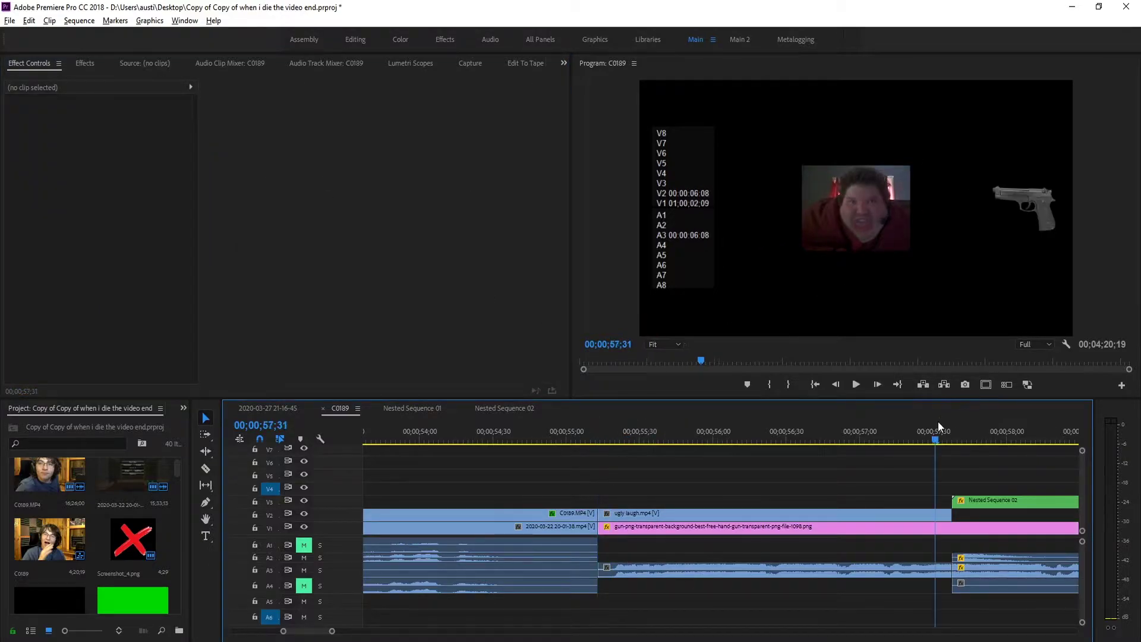
{"action": "left_click", "coordinate": [825, 534]}
{"action": "left_click_drag", "start_coordinate": [431, 89], "coordinate": [296, 111]}
{"action": "key", "text": "space"}
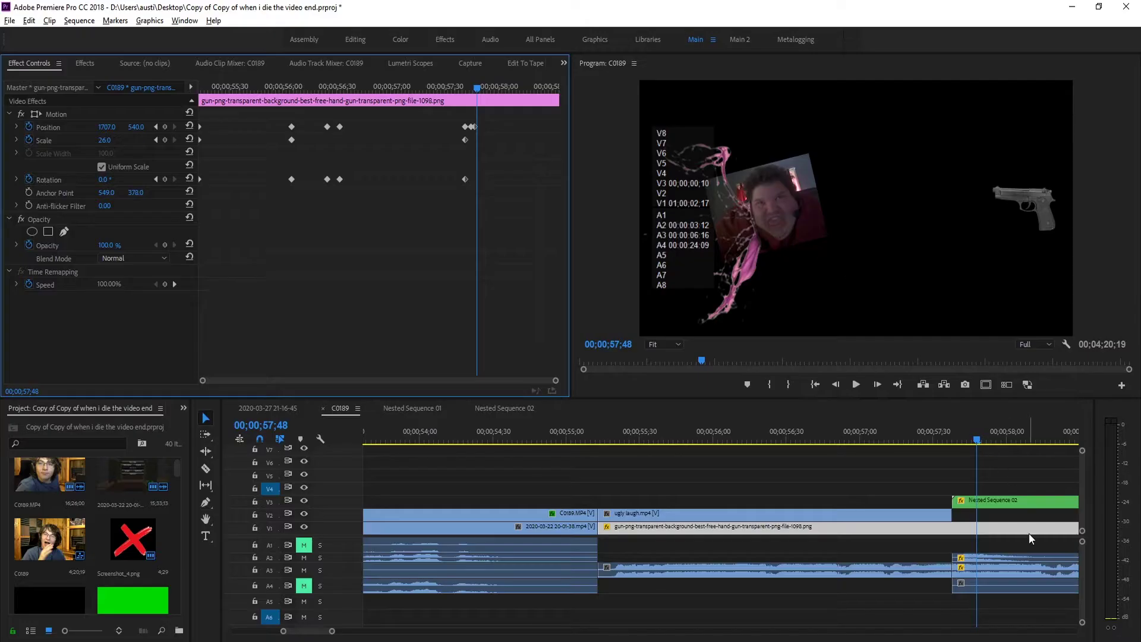
{"action": "left_click_drag", "start_coordinate": [274, 88], "coordinate": [239, 105]}
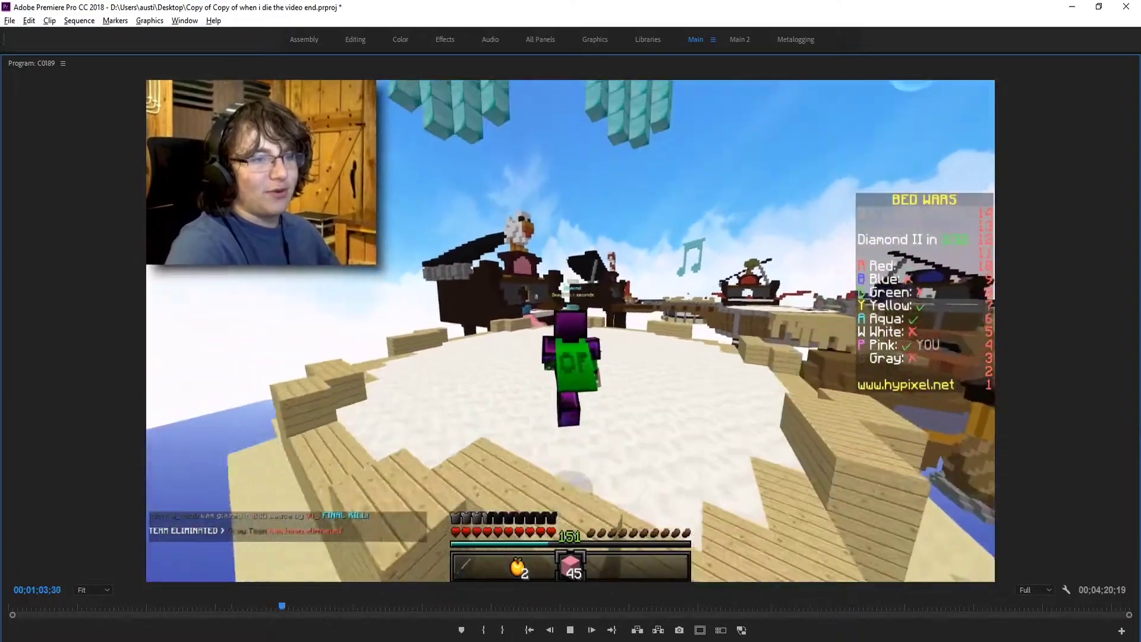
{"action": "key", "text": "space"}
{"action": "key", "text": "grave"}
Step: Select the first Santa Claus music clip on A6 from 00;00;58;32 and scrub over it to 00;00;59;38
{"action": "scroll", "coordinate": [892, 505], "scroll_direction": "up", "scroll_amount": 2}
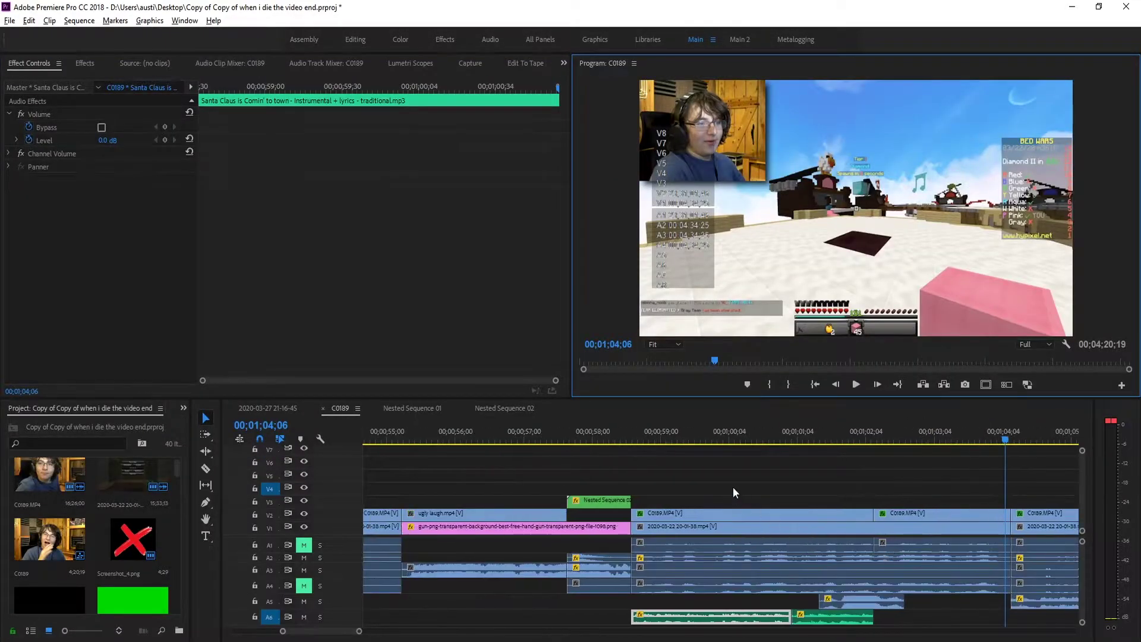
{"action": "left_click", "coordinate": [630, 440]}
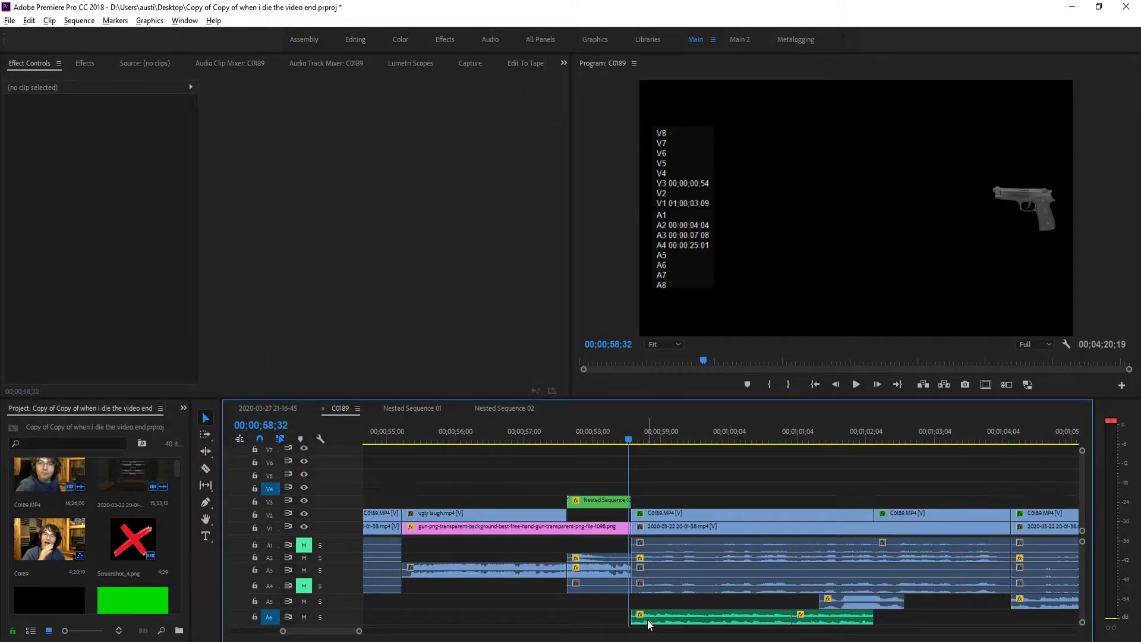
{"action": "left_click", "coordinate": [647, 619]}
{"action": "right_click", "coordinate": [652, 619]}
{"action": "left_click", "coordinate": [635, 488]}
{"action": "left_click", "coordinate": [649, 620]}
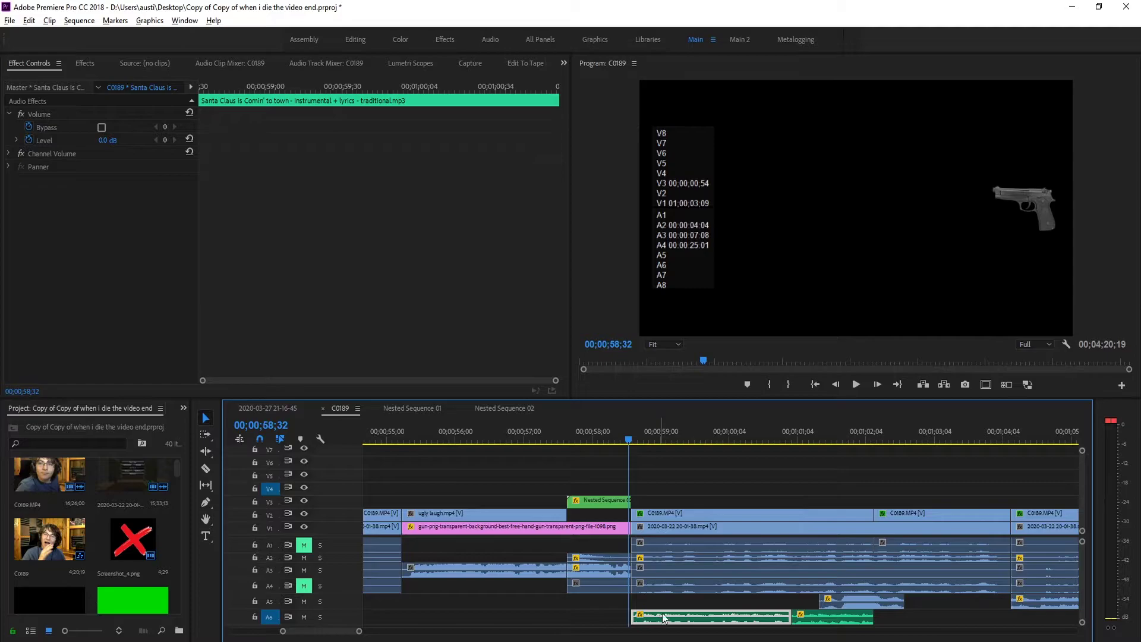
{"action": "left_click_drag", "start_coordinate": [633, 440], "coordinate": [708, 477]}
Step: Examine the Santa Claus music clip's Speed/Duration settings and close them without changes
{"action": "right_click", "coordinate": [668, 621]}
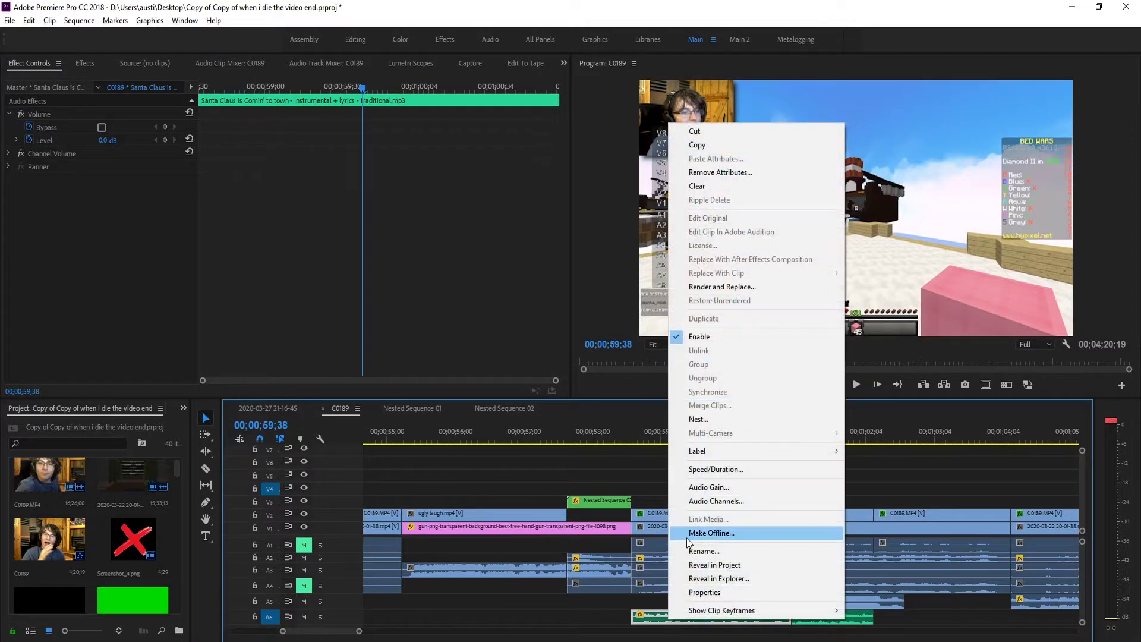
{"action": "left_click", "coordinate": [701, 470]}
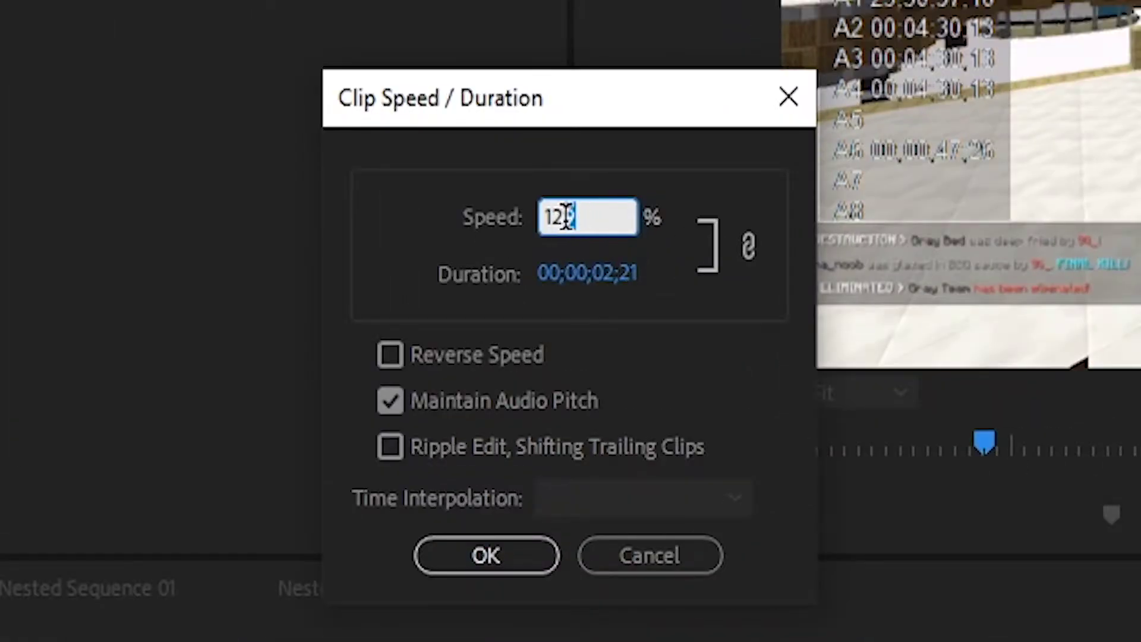
{"action": "double_click", "coordinate": [577, 286]}
{"action": "left_click", "coordinate": [600, 225]}
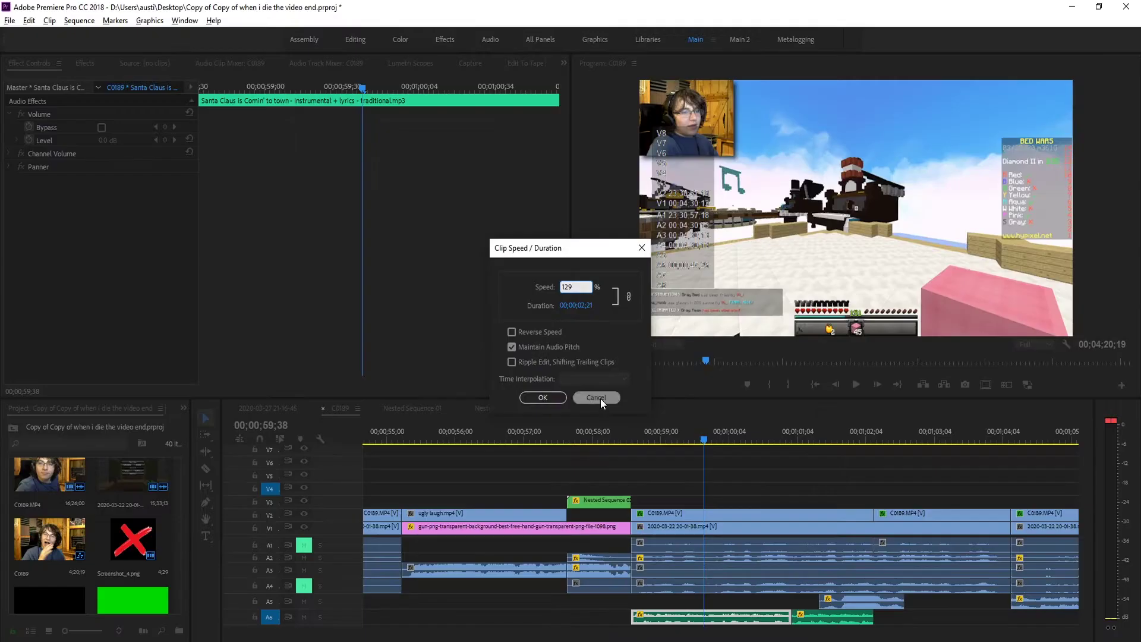
{"action": "left_click", "coordinate": [650, 559]}
Step: Scrub the sequence forward to 00;01;25;22, just before the Nested Sequence 03 clip on V1
{"action": "left_click_drag", "start_coordinate": [697, 436], "coordinate": [815, 455]}
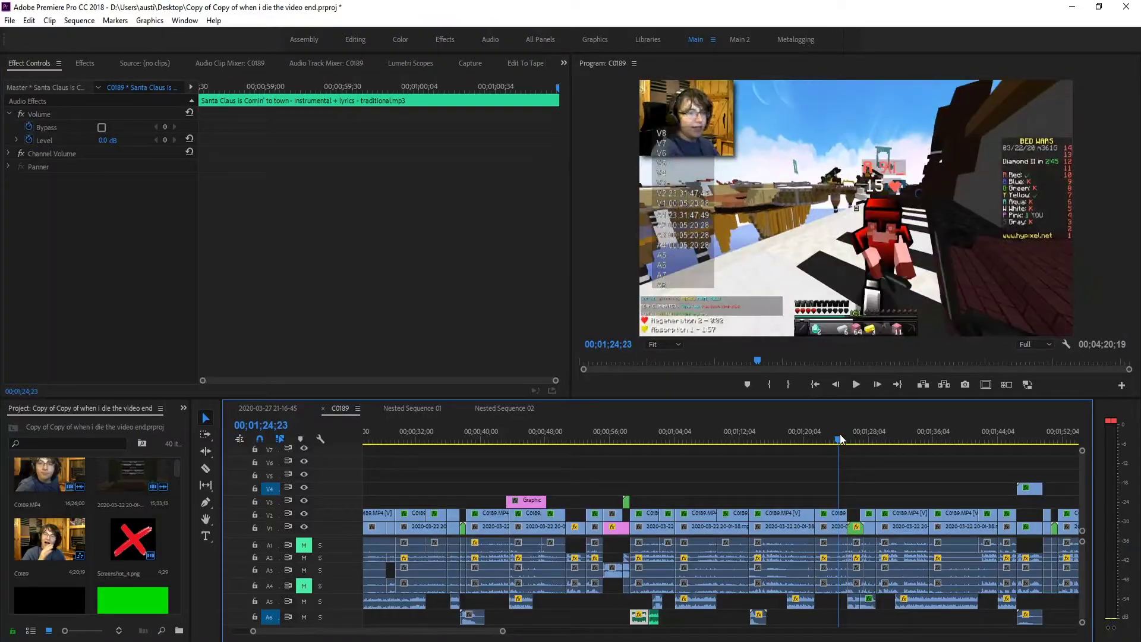
{"action": "left_click", "coordinate": [840, 434]}
{"action": "key", "text": "="}
{"action": "key", "text": "="}
{"action": "key", "text": "="}
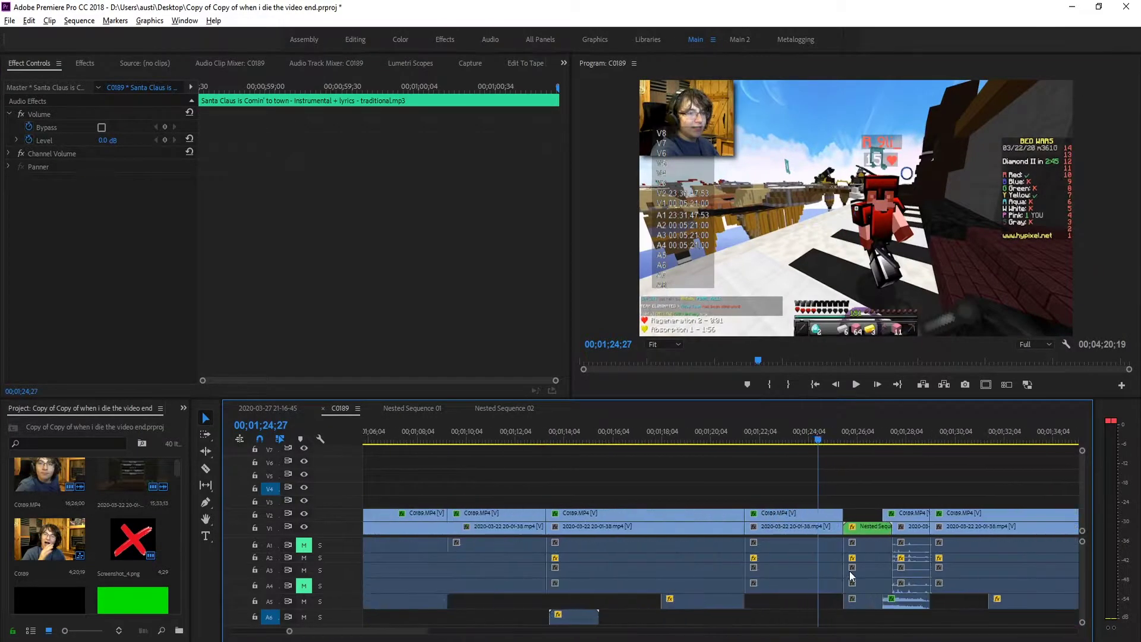
{"action": "scroll", "coordinate": [868, 569], "scroll_direction": "up", "scroll_amount": 3}
{"action": "left_click_drag", "start_coordinate": [779, 438], "coordinate": [819, 435]}
{"action": "left_click", "coordinate": [842, 463]}
Step: Browse the media and nested sequences stored in the project bin
{"action": "scroll", "coordinate": [161, 514], "scroll_direction": "down", "scroll_amount": 2}
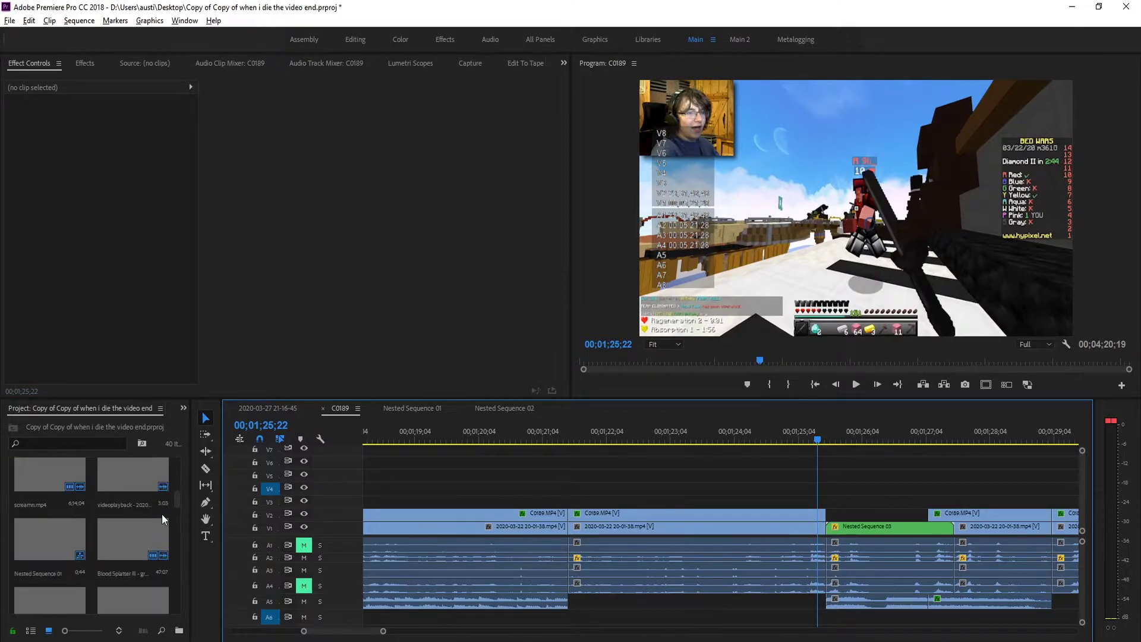
{"action": "scroll", "coordinate": [162, 514], "scroll_direction": "down", "scroll_amount": 5}
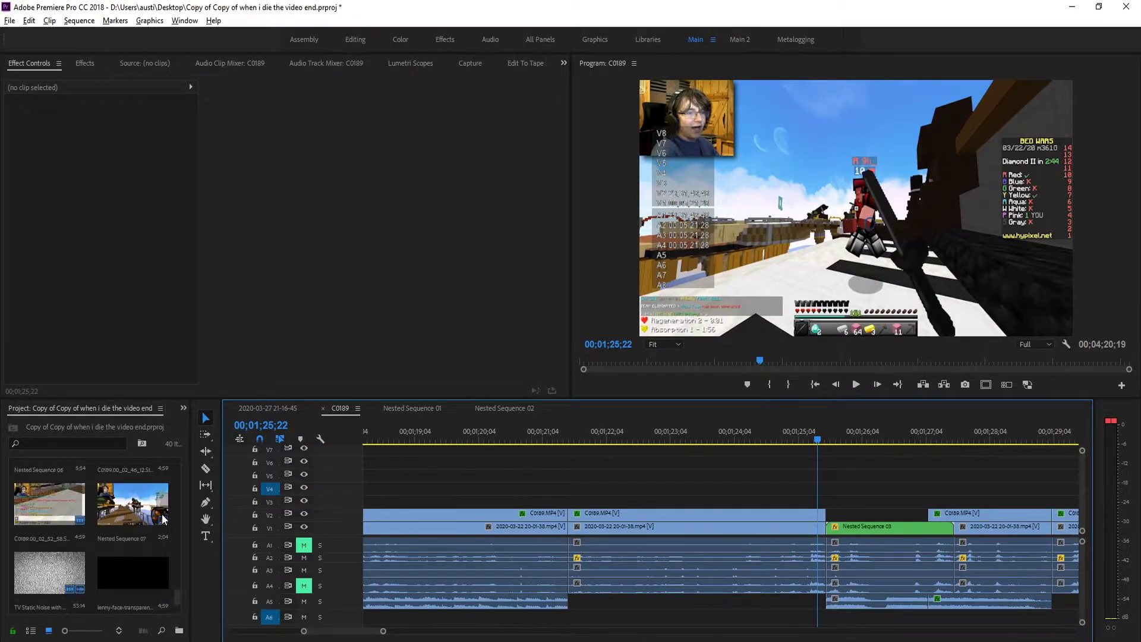
{"action": "scroll", "coordinate": [162, 519], "scroll_direction": "up", "scroll_amount": 3}
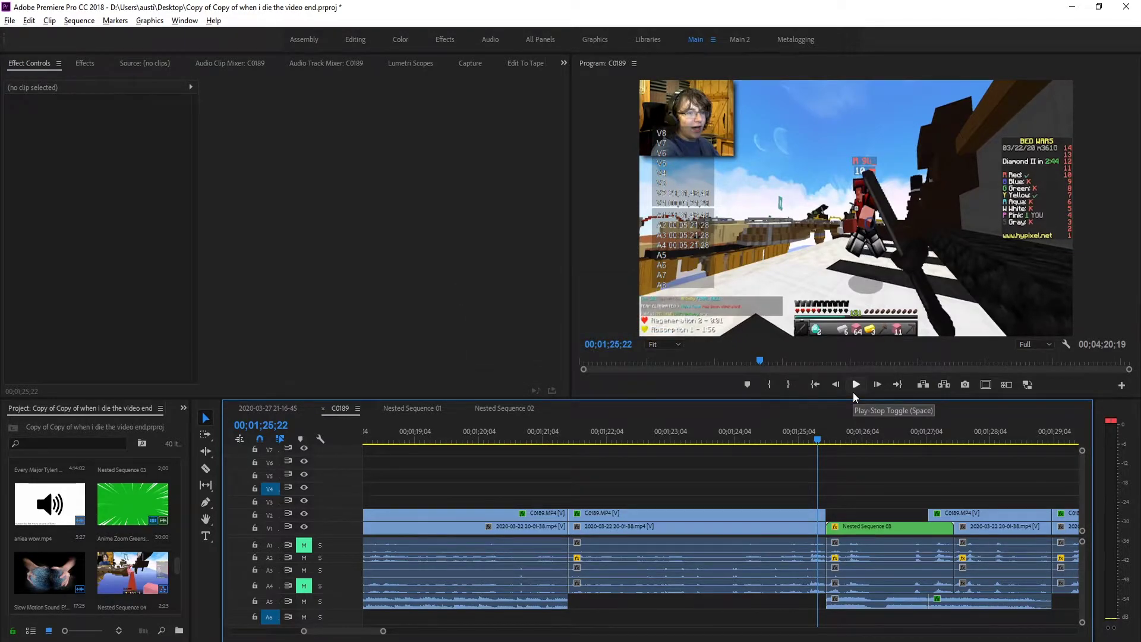
Step: Try repositioning Nested Sequence 03 to 848.6, 381.0 at 00;01;25;40 with its Motion effect
{"action": "left_click", "coordinate": [848, 529]}
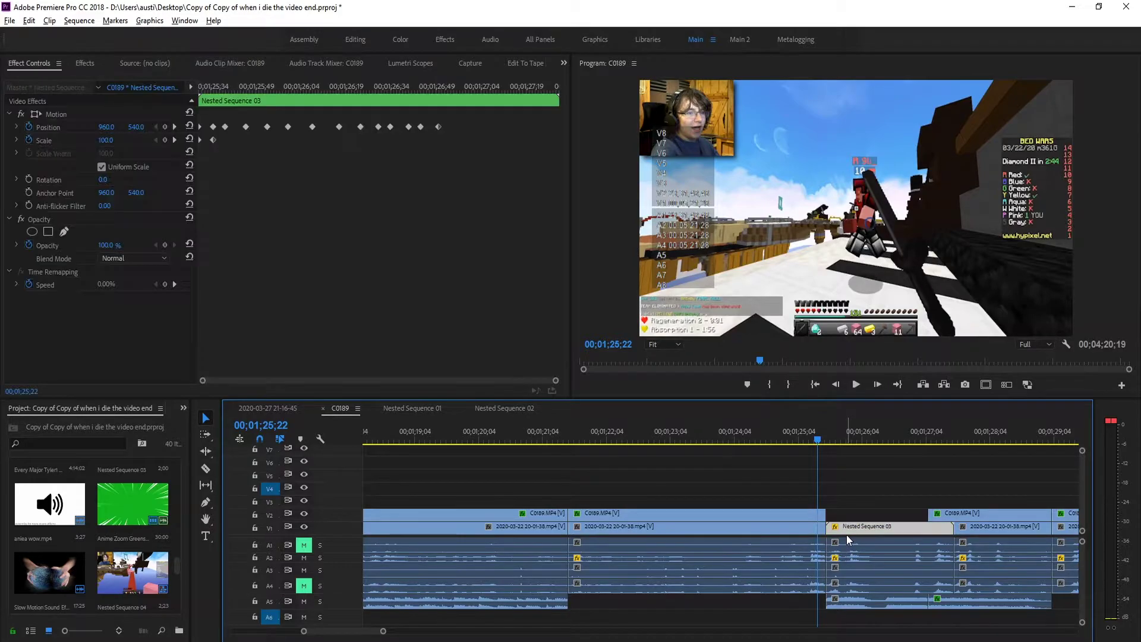
{"action": "mouse_move", "coordinate": [238, 87]}
{"action": "left_mouse_down"}
{"action": "mouse_move", "coordinate": [192, 94]}
{"action": "mouse_move", "coordinate": [233, 92]}
{"action": "left_mouse_up"}
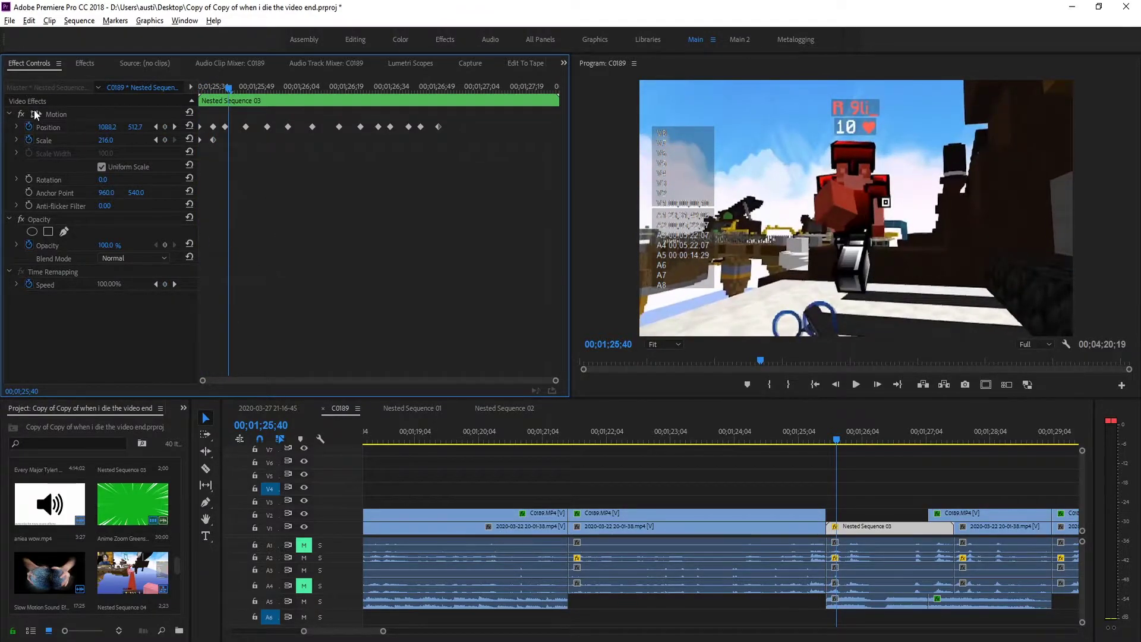
{"action": "left_click", "coordinate": [34, 112]}
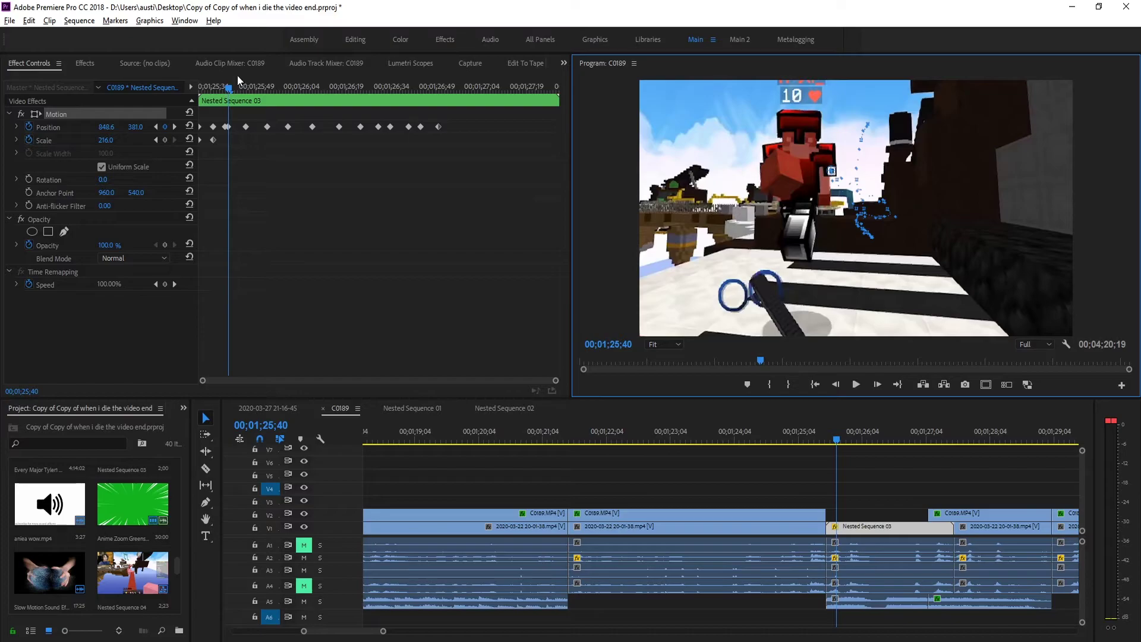
Step: Scrub Nested Sequence 03 through its Position and Scale keyframes to 00;01;27;19 to preview the tracking zoom
{"action": "left_click_drag", "start_coordinate": [237, 75], "coordinate": [204, 134]}
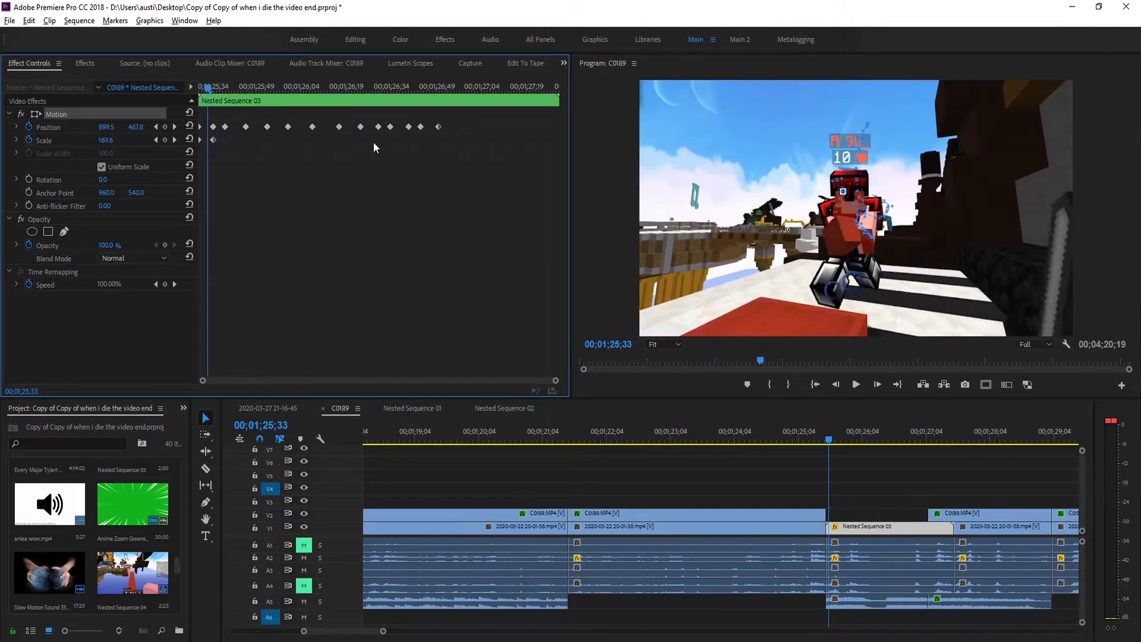
{"action": "left_click_drag", "start_coordinate": [220, 94], "coordinate": [493, 201]}
{"action": "key", "text": "minus"}
{"action": "key", "text": "minus"}
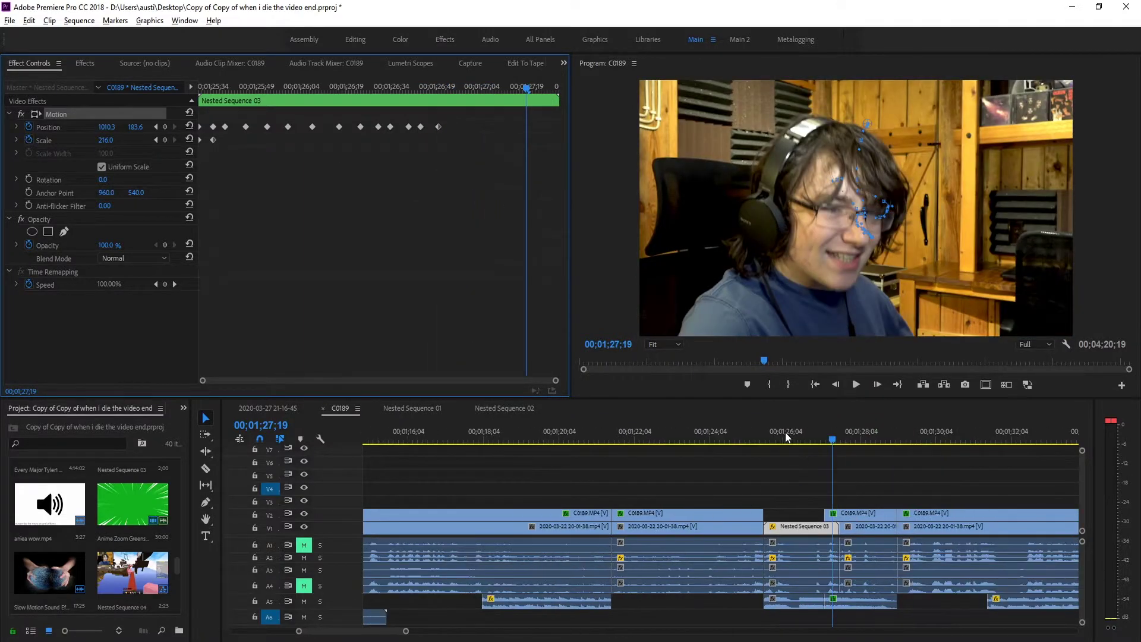
Step: Play the sequence in an enlarged program view from before Nested Sequence 03 through to 00;01;49;39
{"action": "left_click", "coordinate": [758, 430]}
{"action": "left_click", "coordinate": [828, 455]}
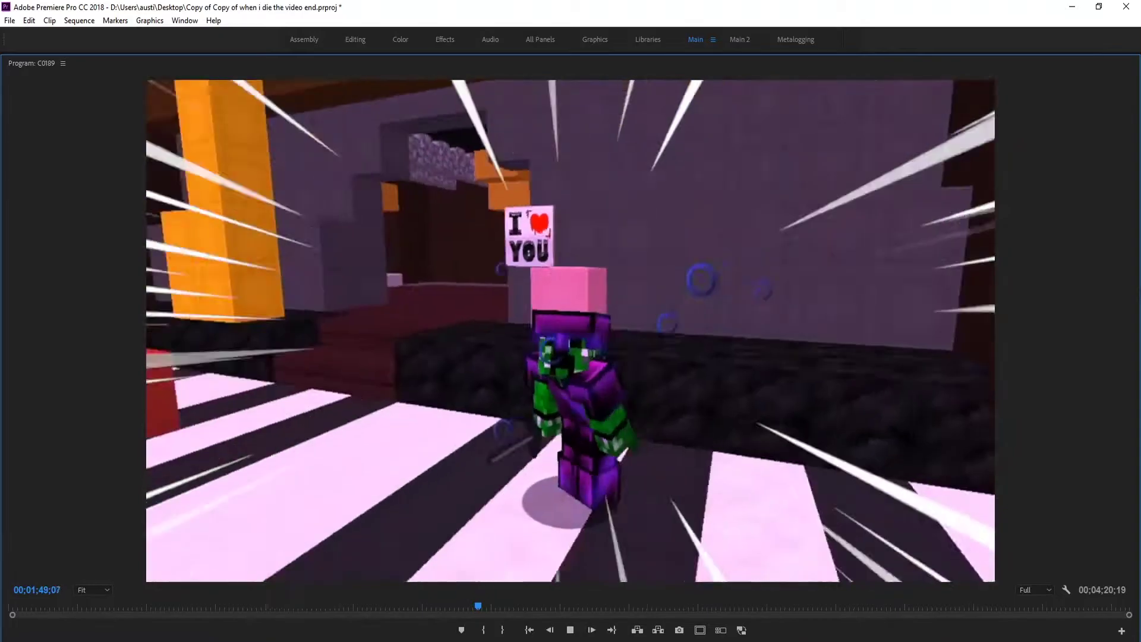
{"action": "key", "text": "space"}
{"action": "key", "text": "grave"}
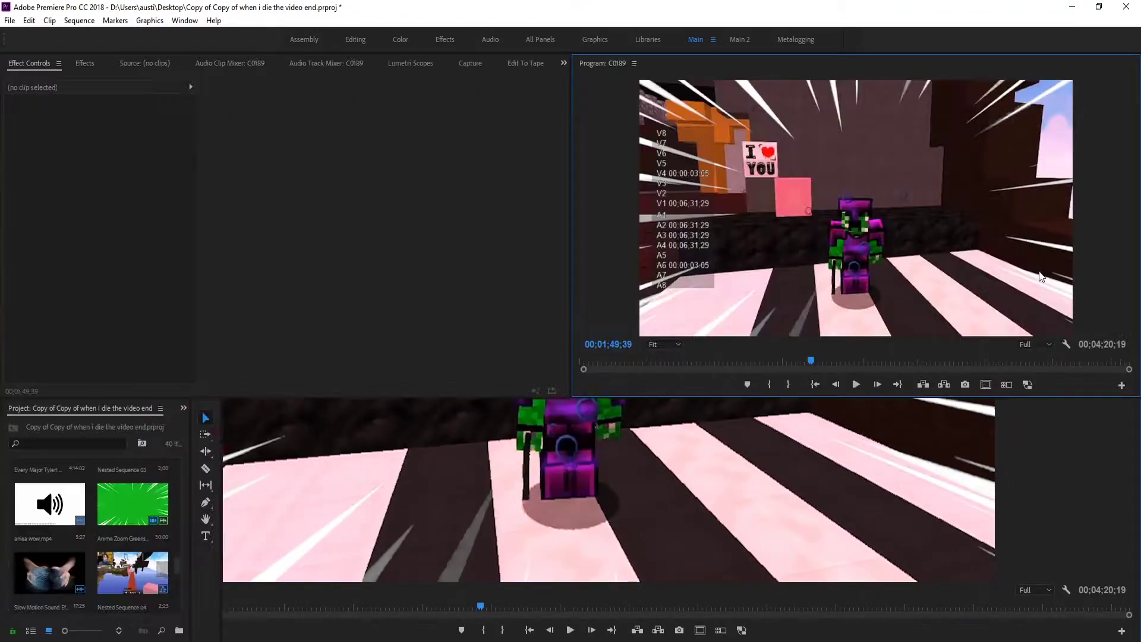
Step: Move back to 00;01;46;28, just before the Anime Zoom Greenscreen clip on V4
{"action": "left_click_drag", "start_coordinate": [715, 425], "coordinate": [751, 424]}
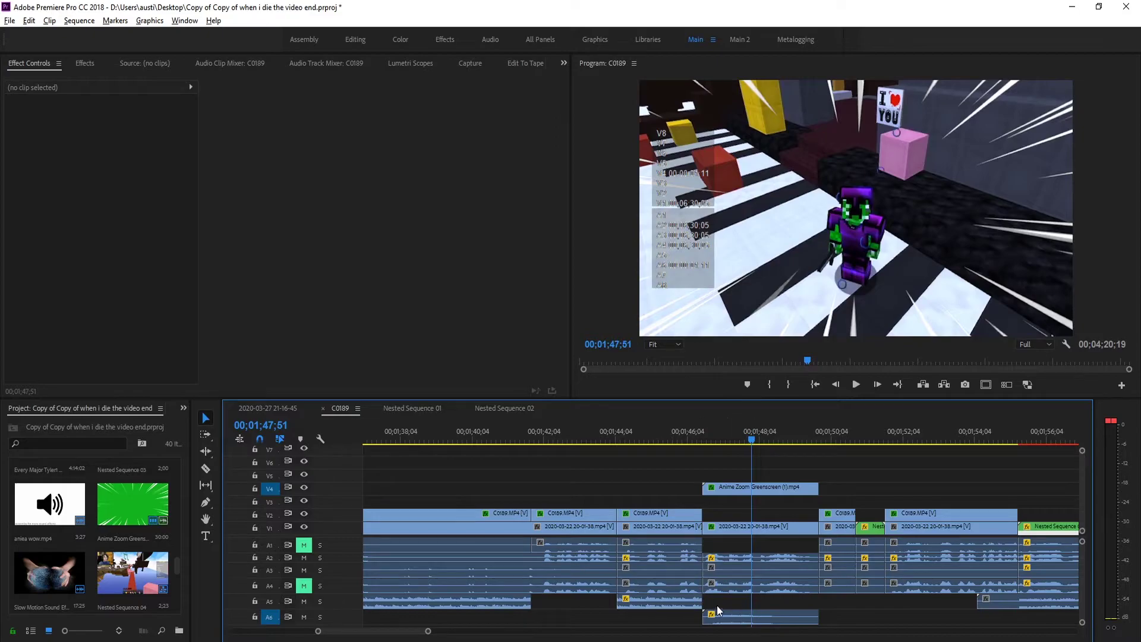
{"action": "scroll", "coordinate": [684, 582], "scroll_direction": "up", "scroll_amount": 5}
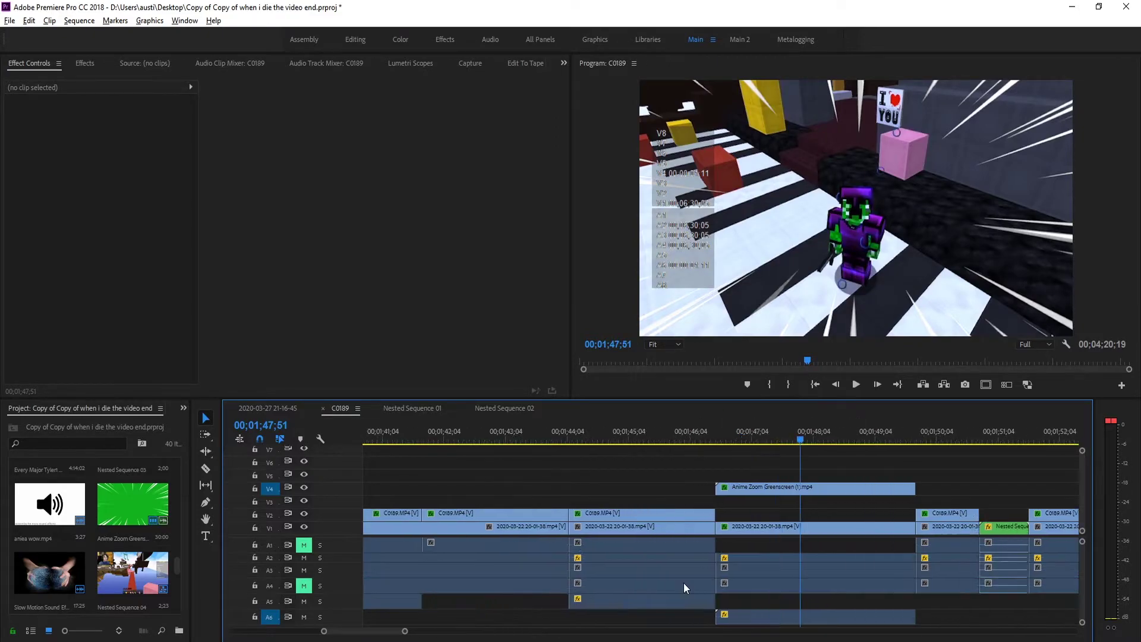
{"action": "left_click", "coordinate": [735, 433]}
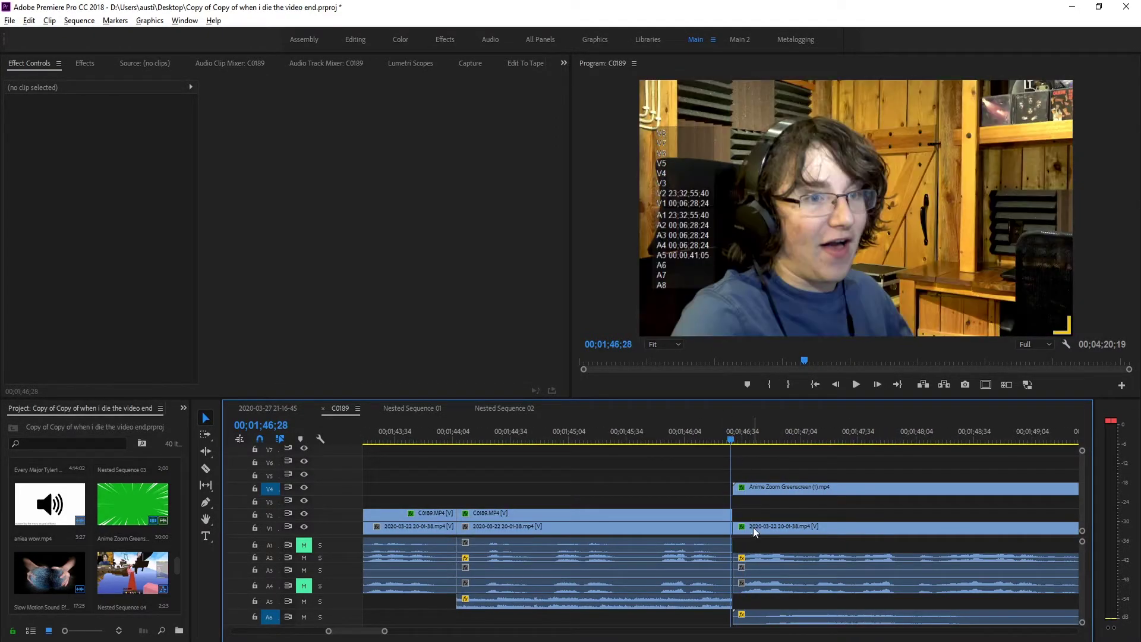
Step: Inspect the Color Wheels keyframes on the V1 gameplay clip under Anime Zoom Greenscreen and play through them from 00;01;46;19 to 00;01;49;39
{"action": "left_click", "coordinate": [754, 527]}
{"action": "scroll", "coordinate": [267, 224], "scroll_direction": "down", "scroll_amount": 7}
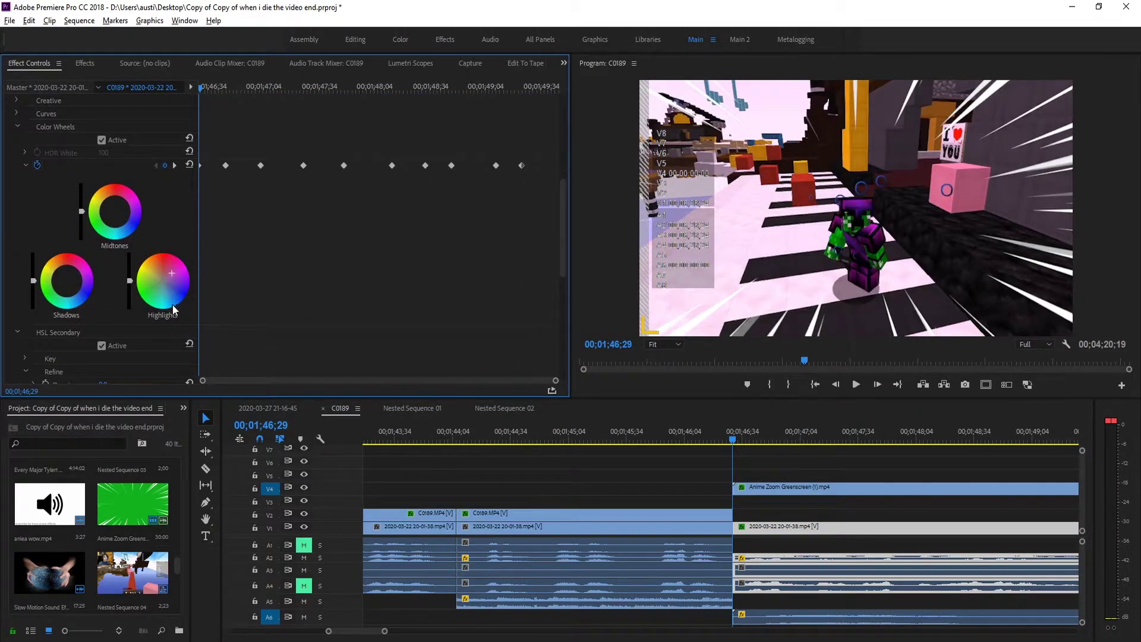
{"action": "mouse_move", "coordinate": [736, 433]}
{"action": "left_mouse_down"}
{"action": "mouse_move", "coordinate": [935, 403]}
{"action": "mouse_move", "coordinate": [798, 433]}
{"action": "mouse_move", "coordinate": [713, 430]}
{"action": "left_mouse_up"}
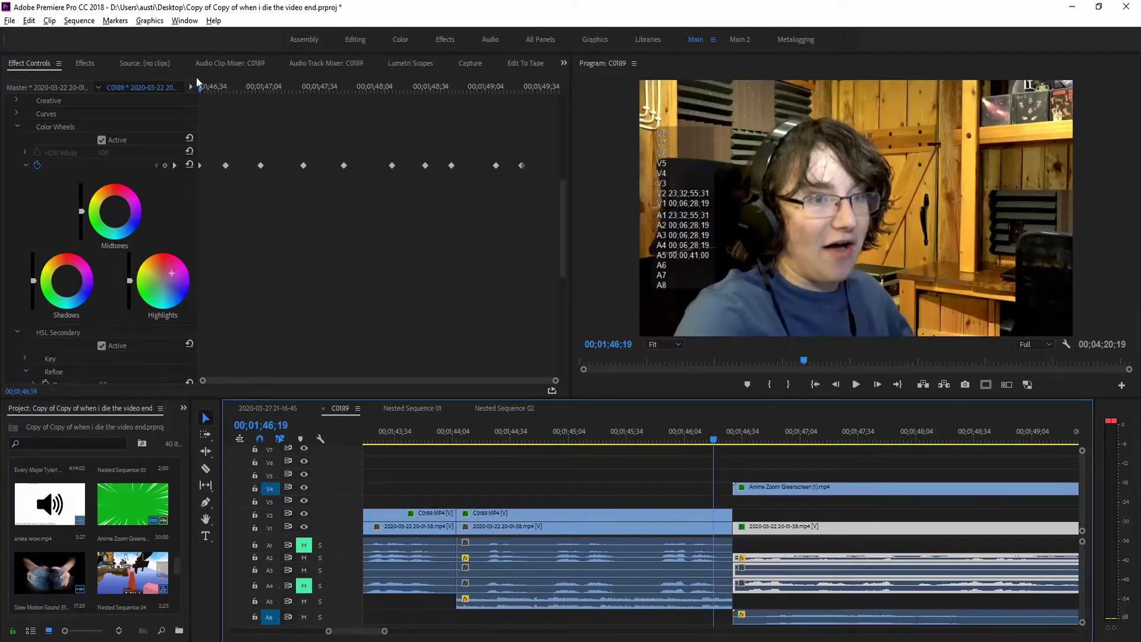
{"action": "key", "text": "space"}
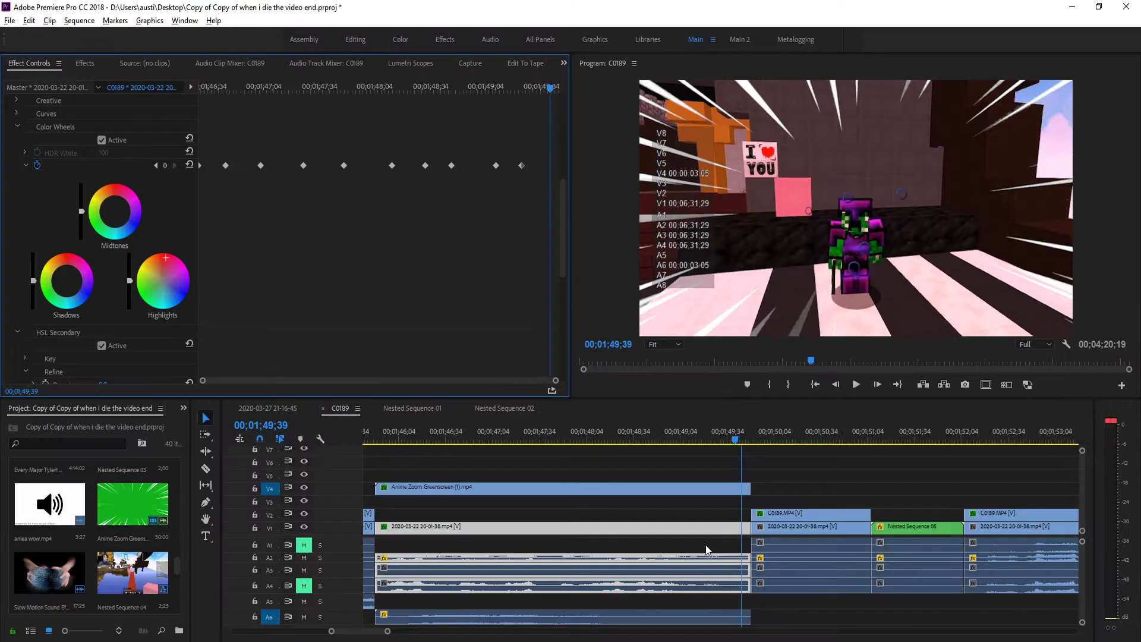
Step: Play the sequence in an enlarged program view past Nested Sequence 04 to 00;02;02;16
{"action": "scroll", "coordinate": [706, 550], "scroll_direction": "down", "scroll_amount": 2}
{"action": "key", "text": "grave"}
{"action": "key", "text": "space"}
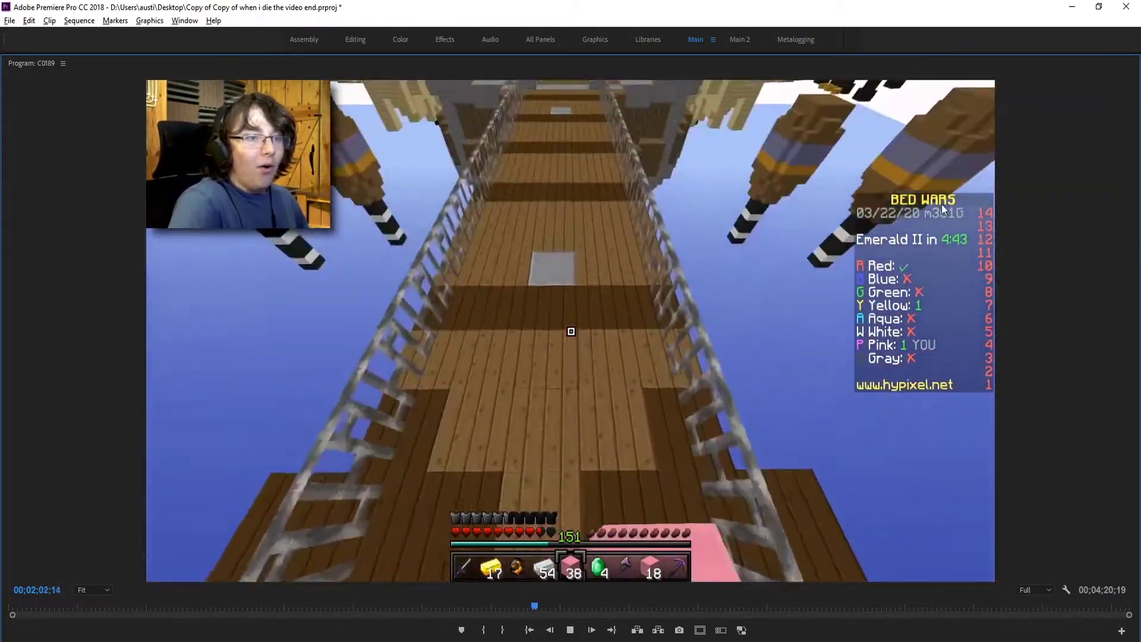
{"action": "key", "text": "space"}
{"action": "key", "text": "grave"}
{"action": "scroll", "coordinate": [830, 487], "scroll_direction": "down", "scroll_amount": 3, "text": "alt"}
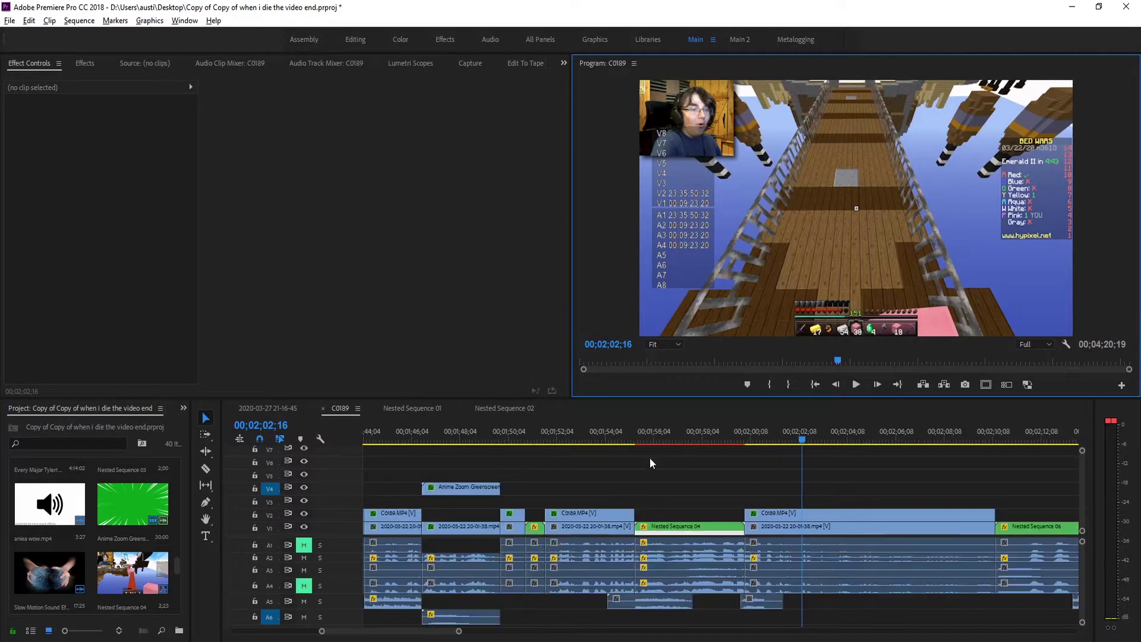
Step: Select the slow motion sound effect on A5 and play it over the start of Nested Sequence 04, returning to 00;01;55;10
{"action": "left_click", "coordinate": [621, 434]}
{"action": "scroll", "coordinate": [680, 565], "scroll_direction": "up", "scroll_amount": 3, "text": "alt"}
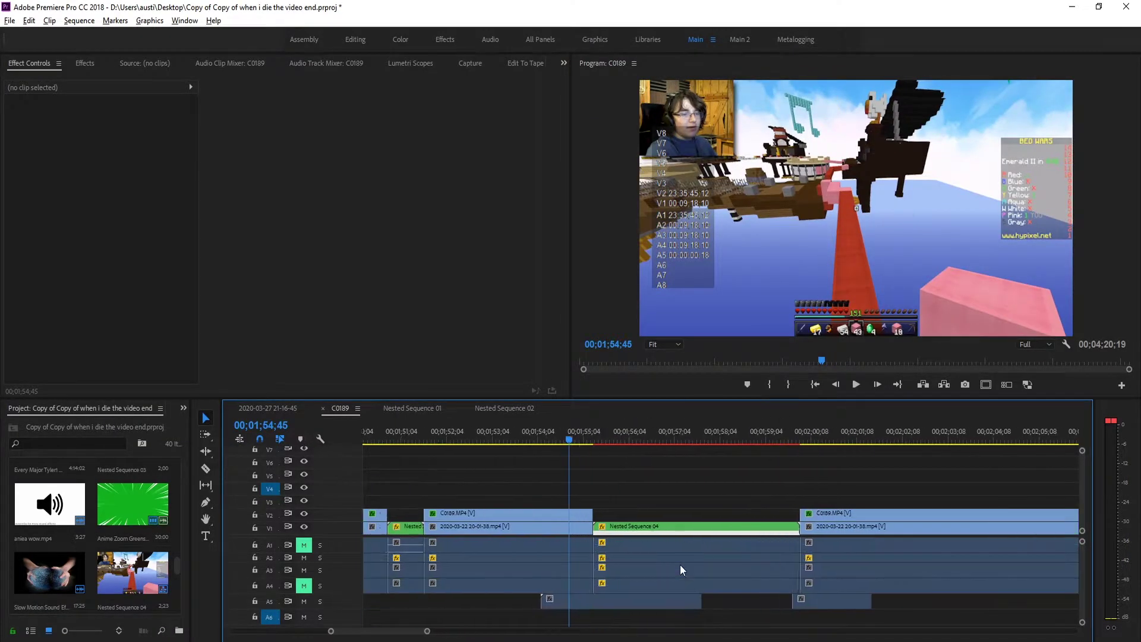
{"action": "left_click_drag", "start_coordinate": [576, 434], "coordinate": [591, 429]}
{"action": "left_click", "coordinate": [587, 604]}
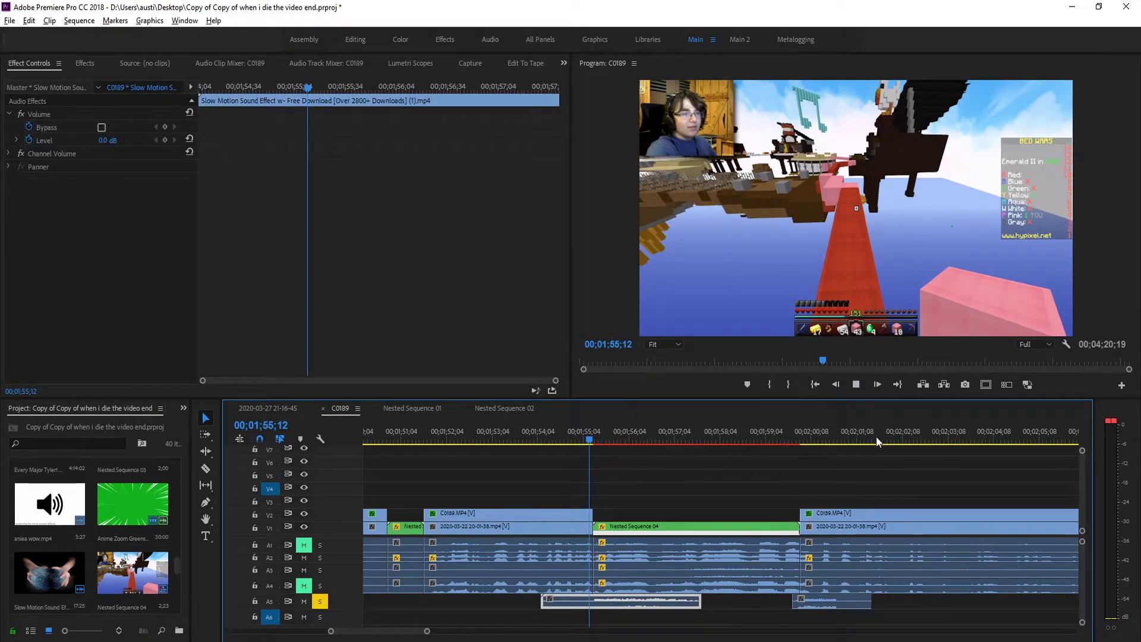
{"action": "key", "text": "space"}
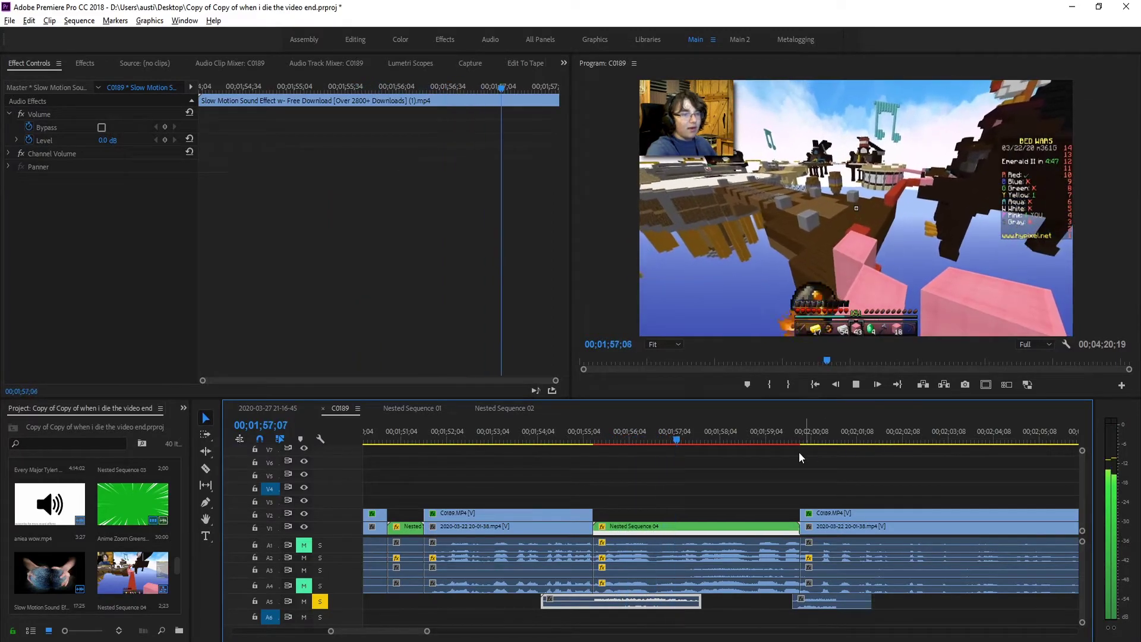
{"action": "key", "text": "space"}
{"action": "left_click_drag", "start_coordinate": [572, 445], "coordinate": [588, 430]}
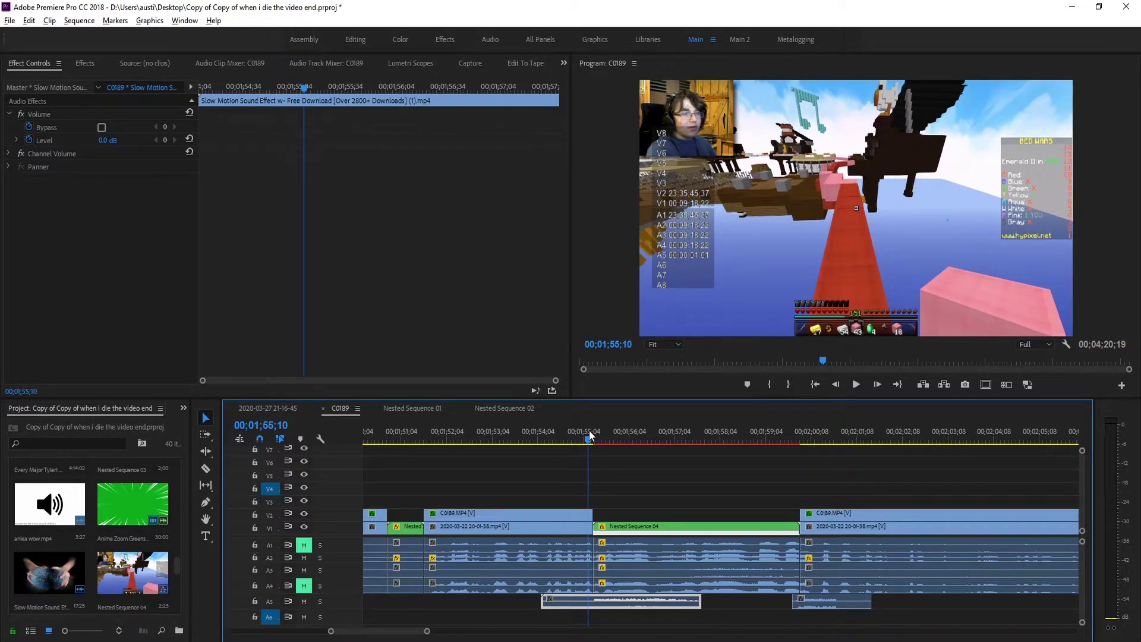
Step: Scrub Nested Sequence 04 through its Time Remapping speed keyframes to its end at 00;01;59;49
{"action": "left_click", "coordinate": [643, 532]}
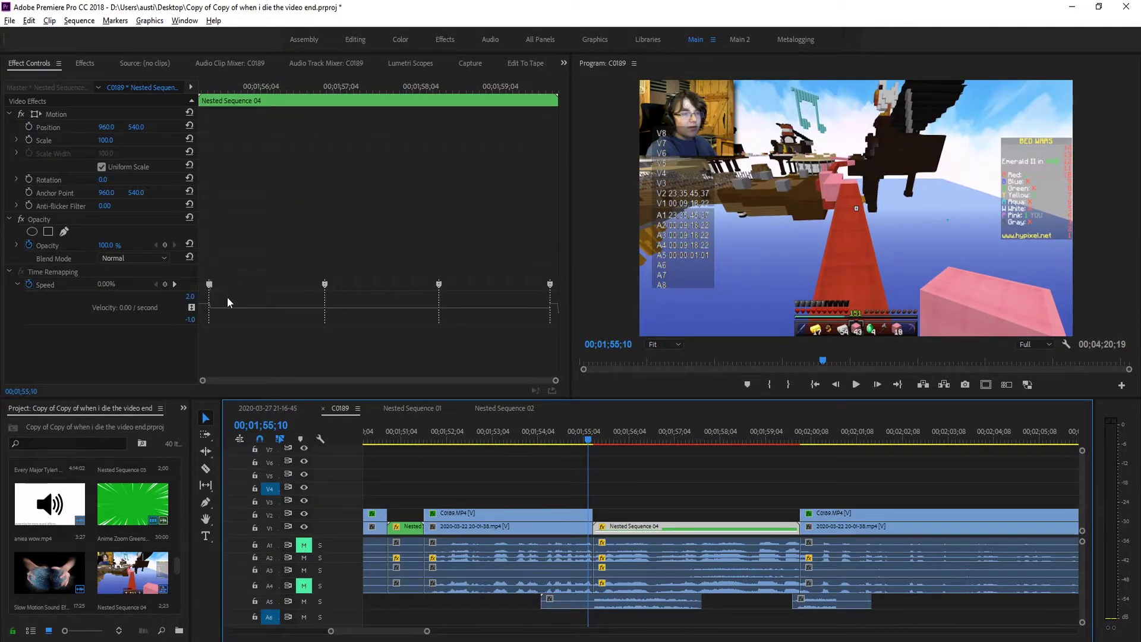
{"action": "left_click", "coordinate": [213, 286]}
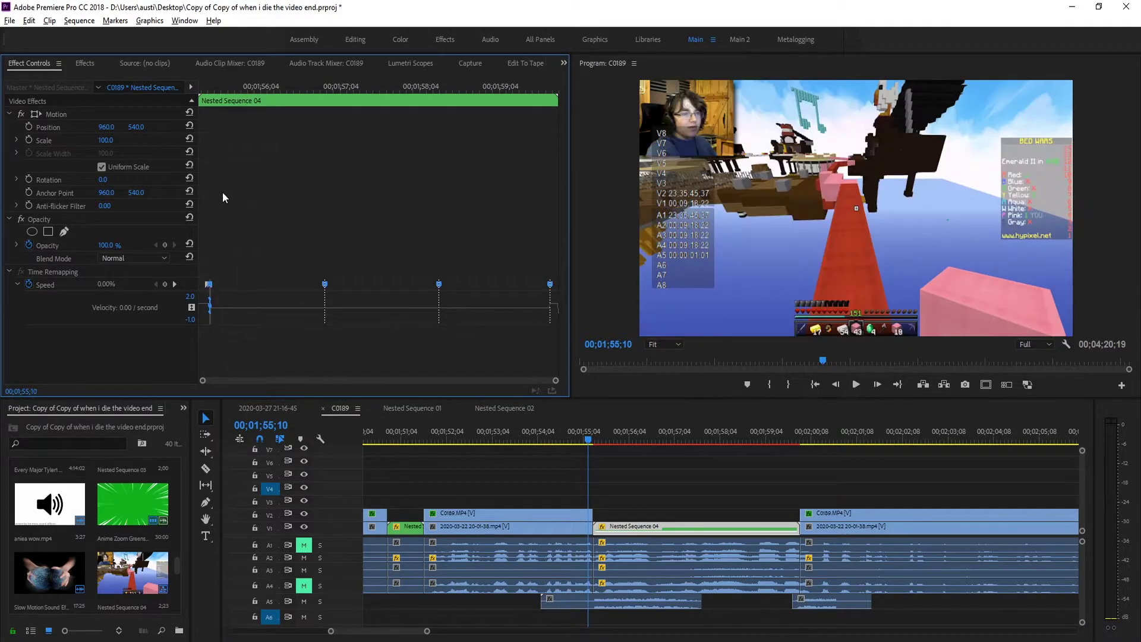
{"action": "left_click_drag", "start_coordinate": [198, 91], "coordinate": [260, 136]}
{"action": "left_click", "coordinate": [653, 481]}
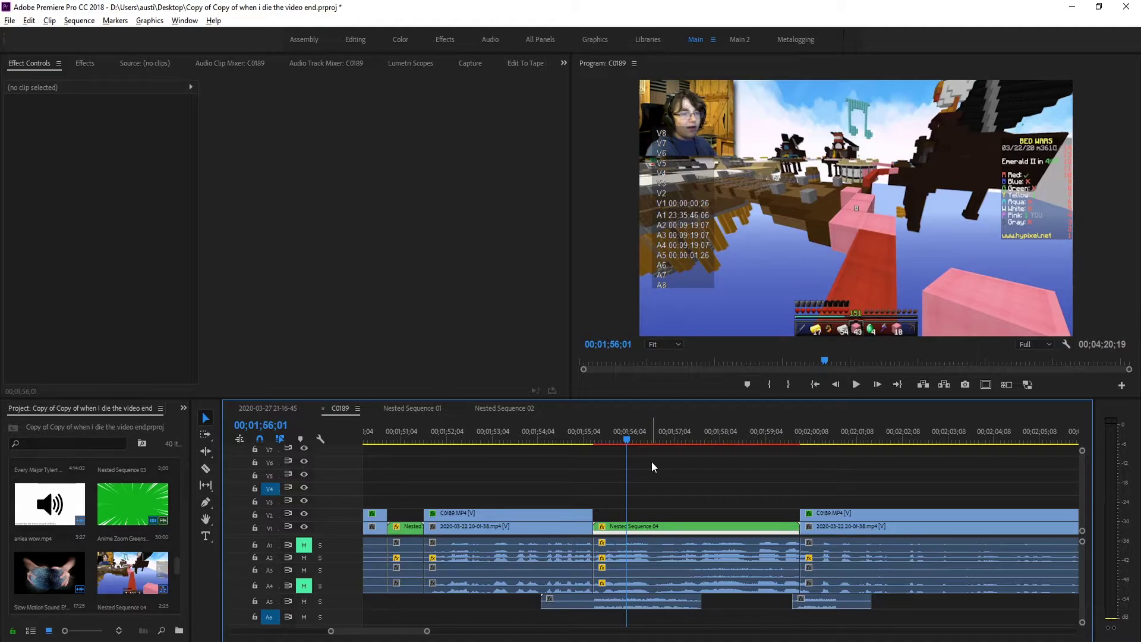
{"action": "left_click", "coordinate": [622, 528]}
{"action": "left_click_drag", "start_coordinate": [255, 88], "coordinate": [567, 87]}
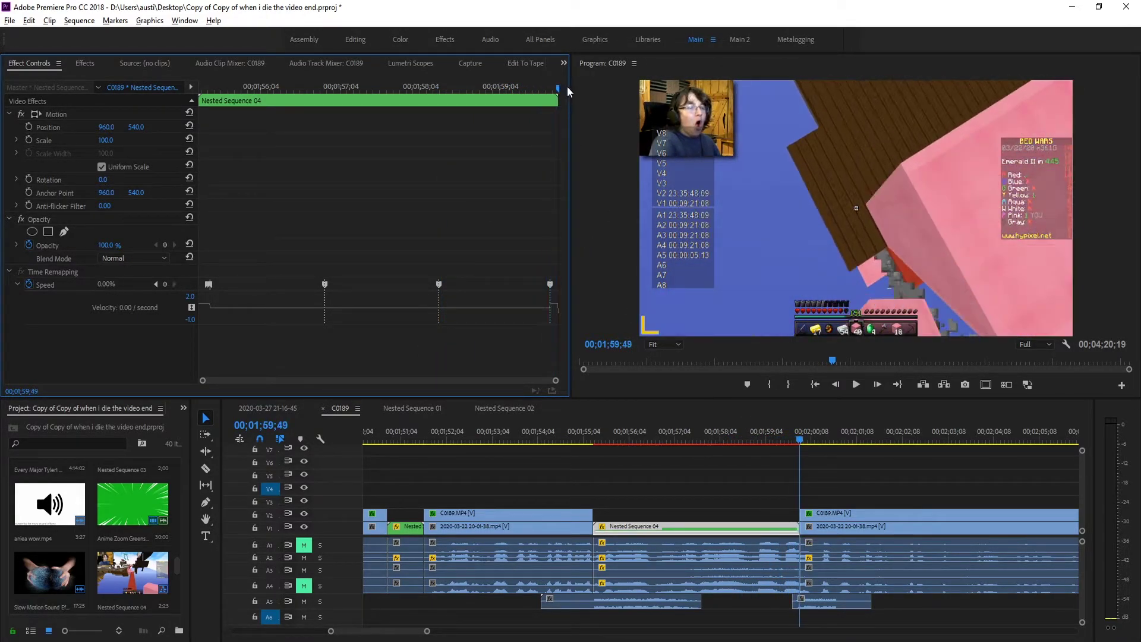
Step: Return to 00;01;55;27 near the start of Nested Sequence 04 to check its Time Remapping speed
{"action": "key", "text": "minus"}
{"action": "key", "text": "minus"}
{"action": "key", "text": "minus"}
{"action": "left_click", "coordinate": [516, 434]}
{"action": "mouse_move", "coordinate": [516, 431]}
{"action": "left_mouse_down"}
{"action": "mouse_move", "coordinate": [526, 432]}
{"action": "mouse_move", "coordinate": [516, 433]}
{"action": "left_mouse_up"}
{"action": "left_click", "coordinate": [519, 432]}
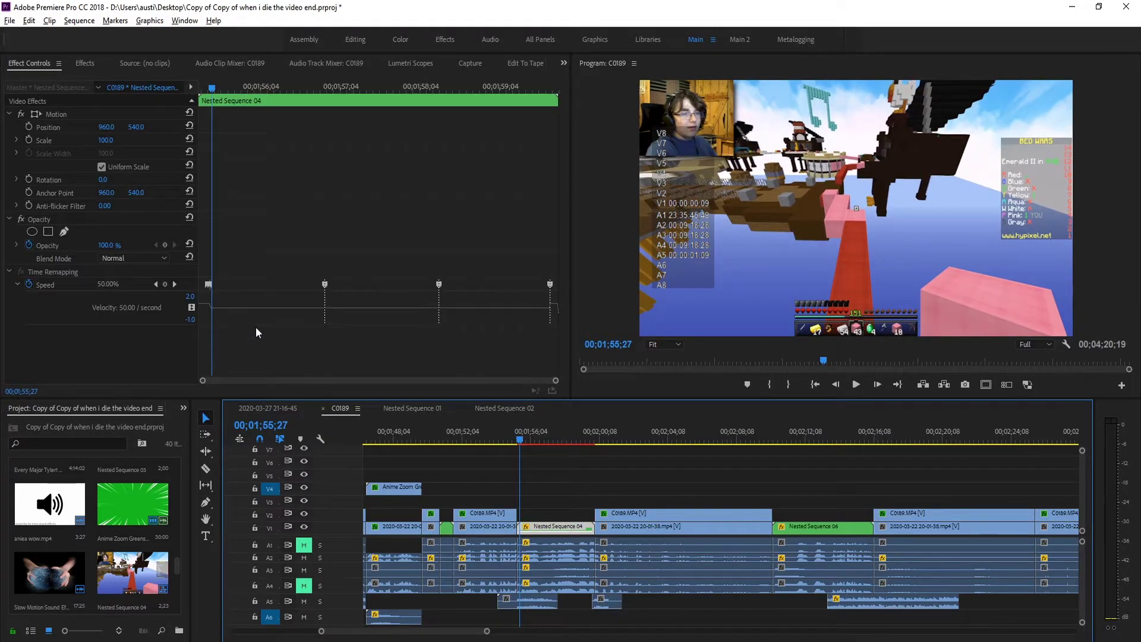
Step: Play the section following Nested Sequence 04 in an enlarged program view through to 00;02;10;25
{"action": "left_click", "coordinate": [597, 442]}
{"action": "key", "text": "space"}
{"action": "key", "text": "grave"}
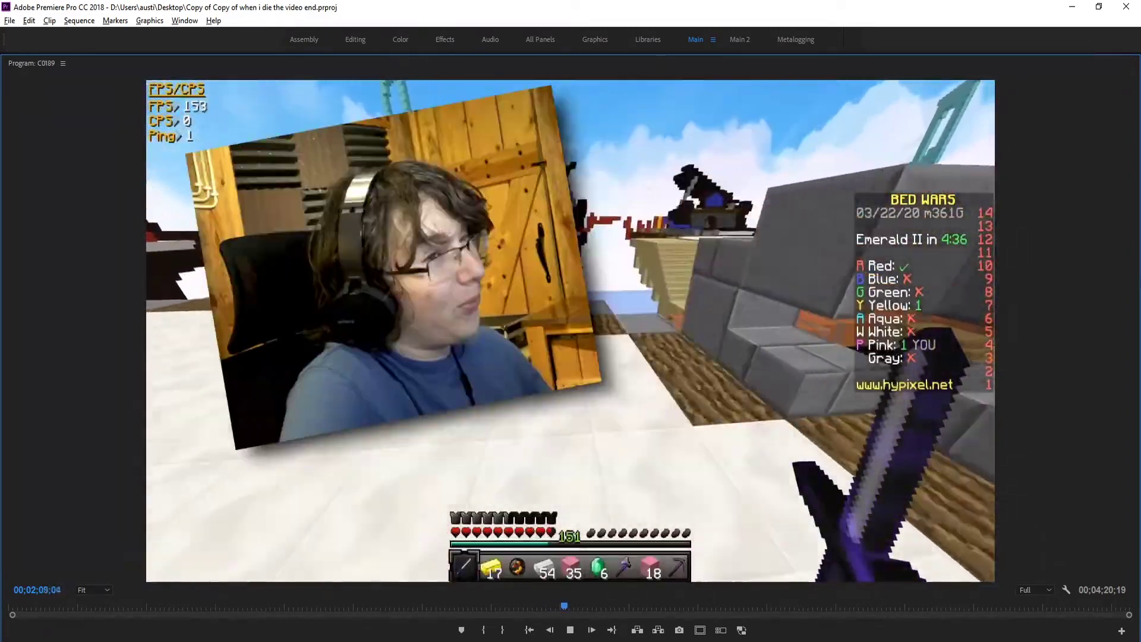
{"action": "key", "text": "space"}
{"action": "key", "text": "grave"}
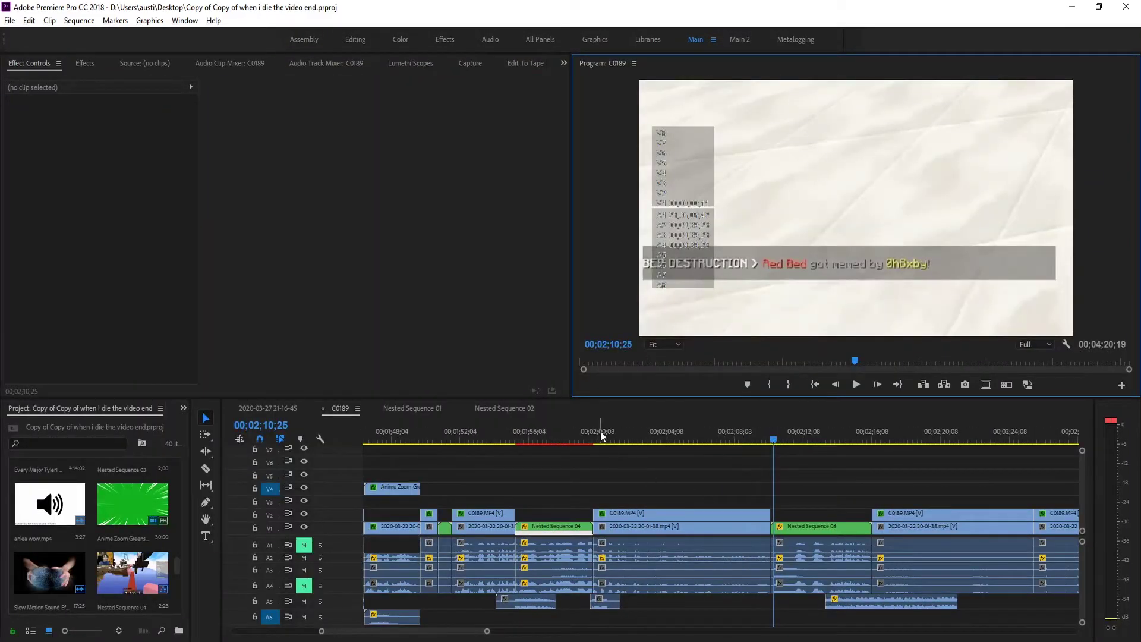
Step: Inspect the Position, Scale and Rotation keyframes of the C0189.MP4 webcam clip following Nested Sequence 04, moving to 00;02;02;18
{"action": "left_click_drag", "start_coordinate": [600, 431], "coordinate": [589, 429]}
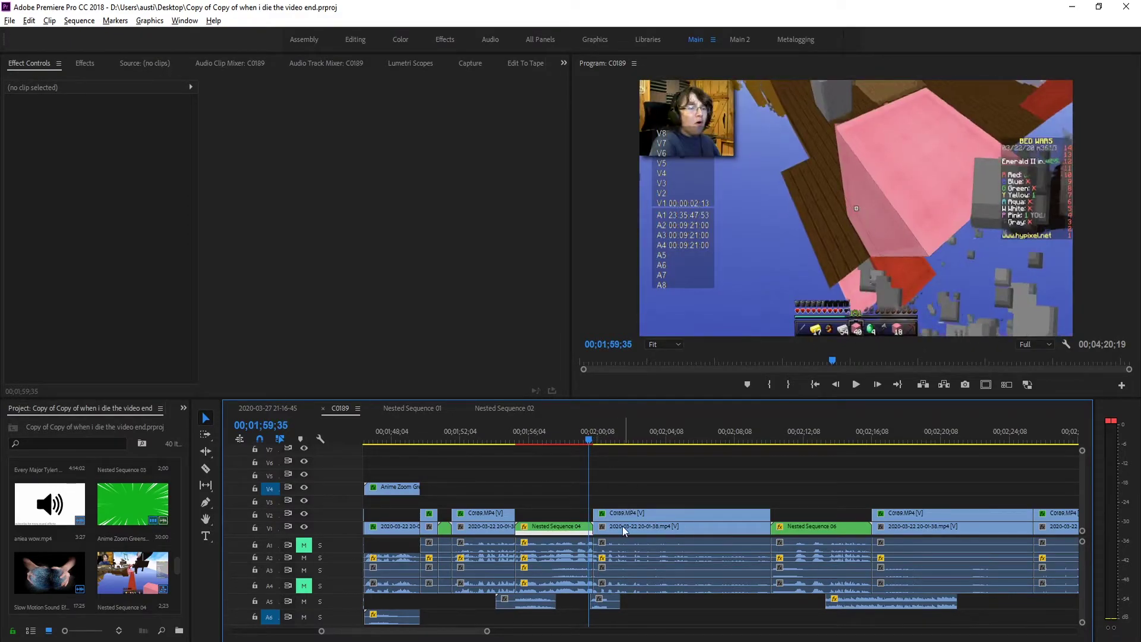
{"action": "left_click", "coordinate": [621, 515]}
{"action": "left_click", "coordinate": [598, 436]}
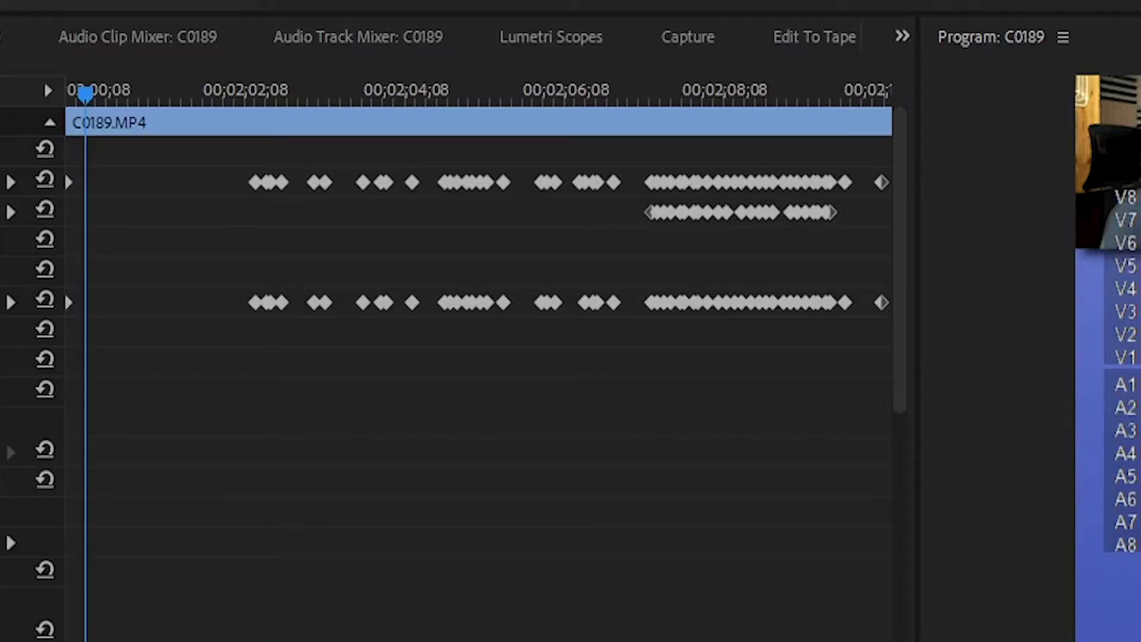
{"action": "left_click_drag", "start_coordinate": [269, 304], "coordinate": [314, 160]}
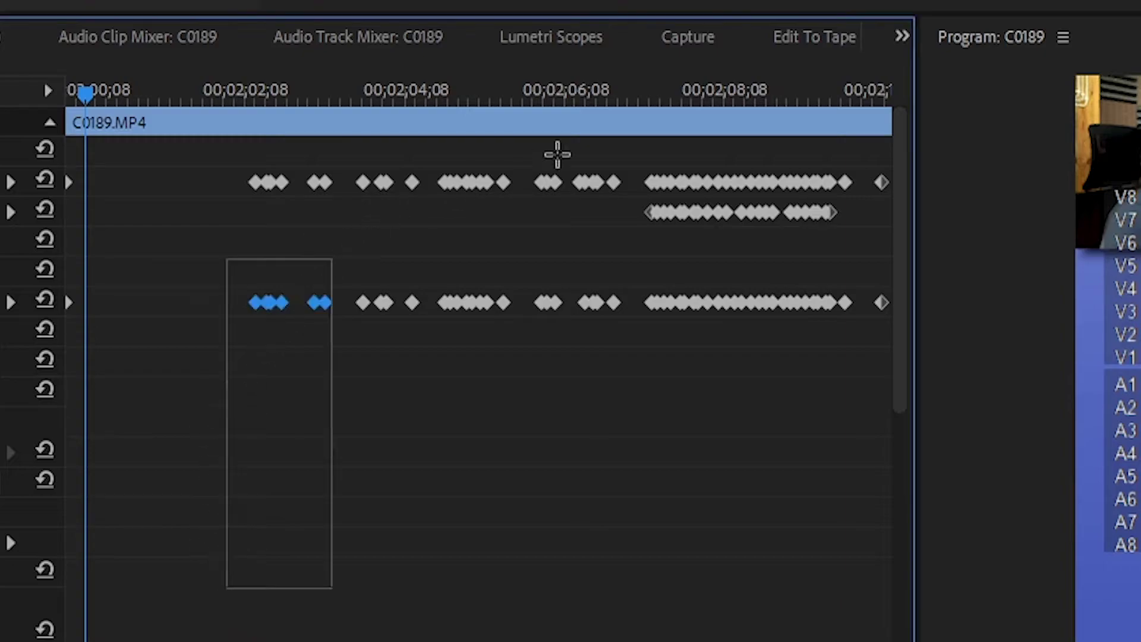
{"action": "left_click_drag", "start_coordinate": [537, 161], "coordinate": [874, 89]}
{"action": "left_click", "coordinate": [607, 598]}
{"action": "left_click", "coordinate": [245, 83]}
{"action": "left_click_drag", "start_coordinate": [246, 78], "coordinate": [257, 74]}
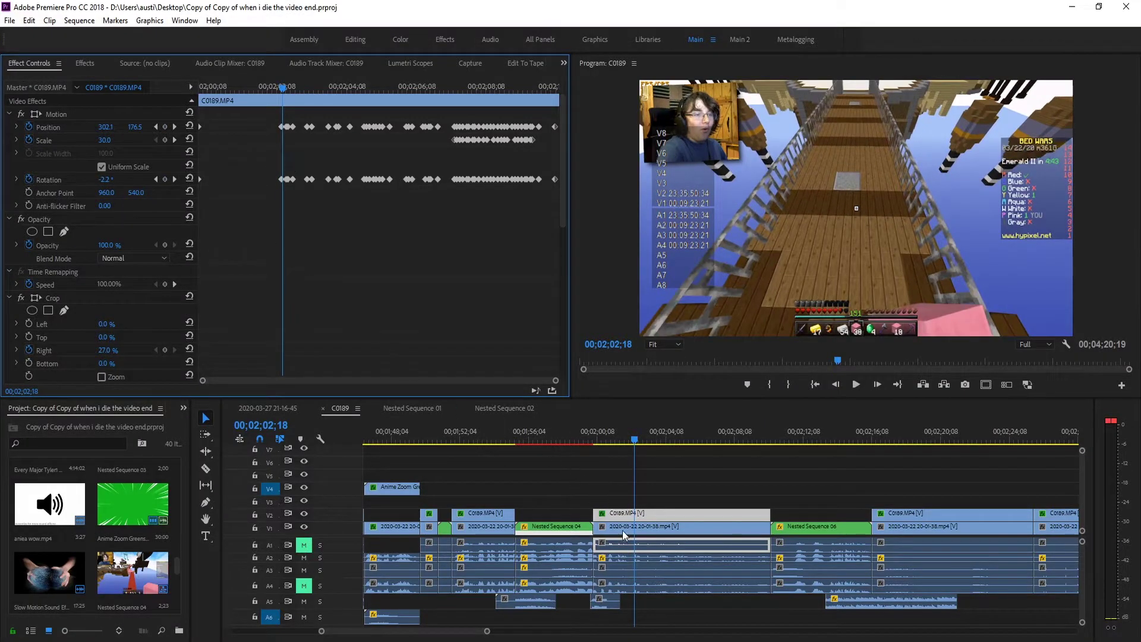
Step: Scrub the webcam clip's first Position and Rotation keyframes closely from 00;02;02;17 to 00;02;02;38
{"action": "scroll", "coordinate": [621, 530], "scroll_direction": "up", "scroll_amount": 4}
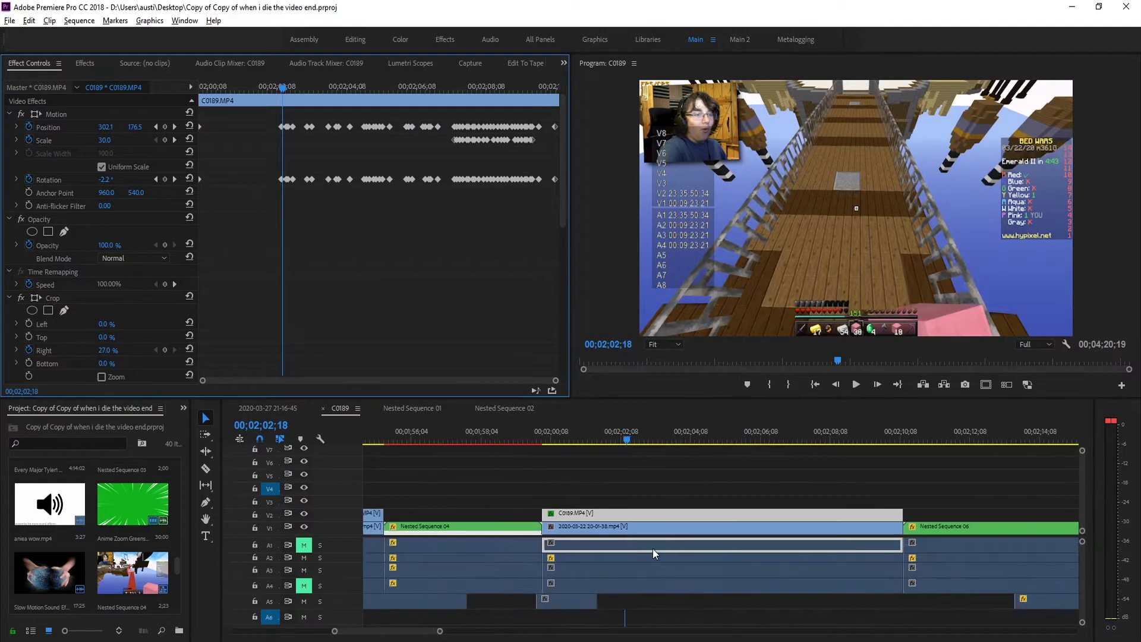
{"action": "scroll", "coordinate": [647, 548], "scroll_direction": "up", "scroll_amount": 2}
{"action": "scroll", "coordinate": [482, 529], "scroll_direction": "up", "scroll_amount": 5}
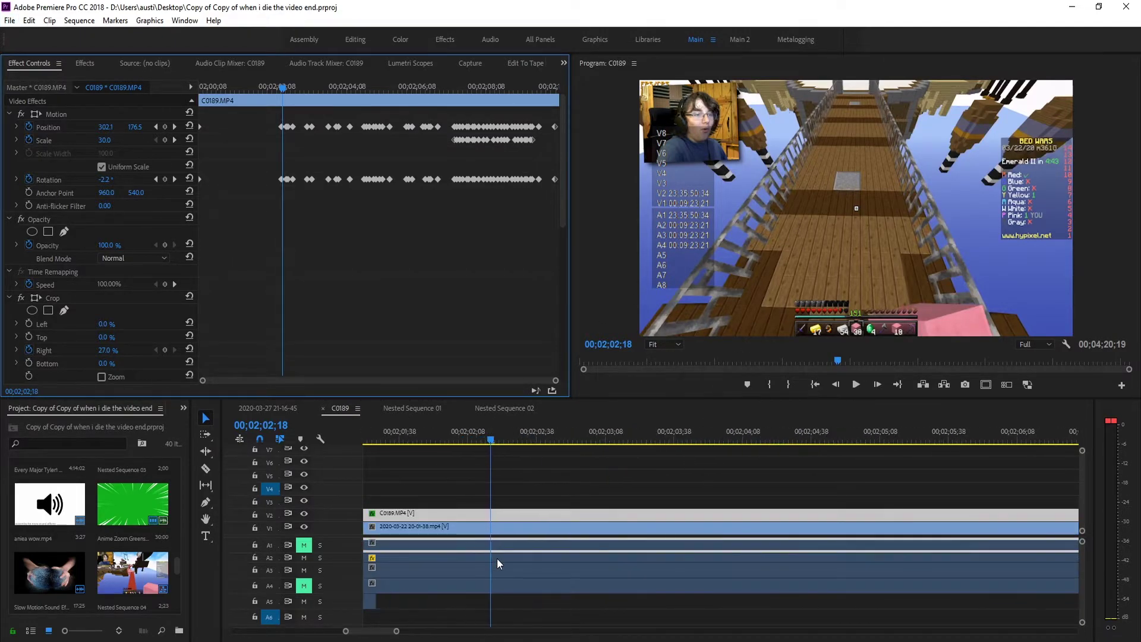
{"action": "left_click", "coordinate": [517, 439]}
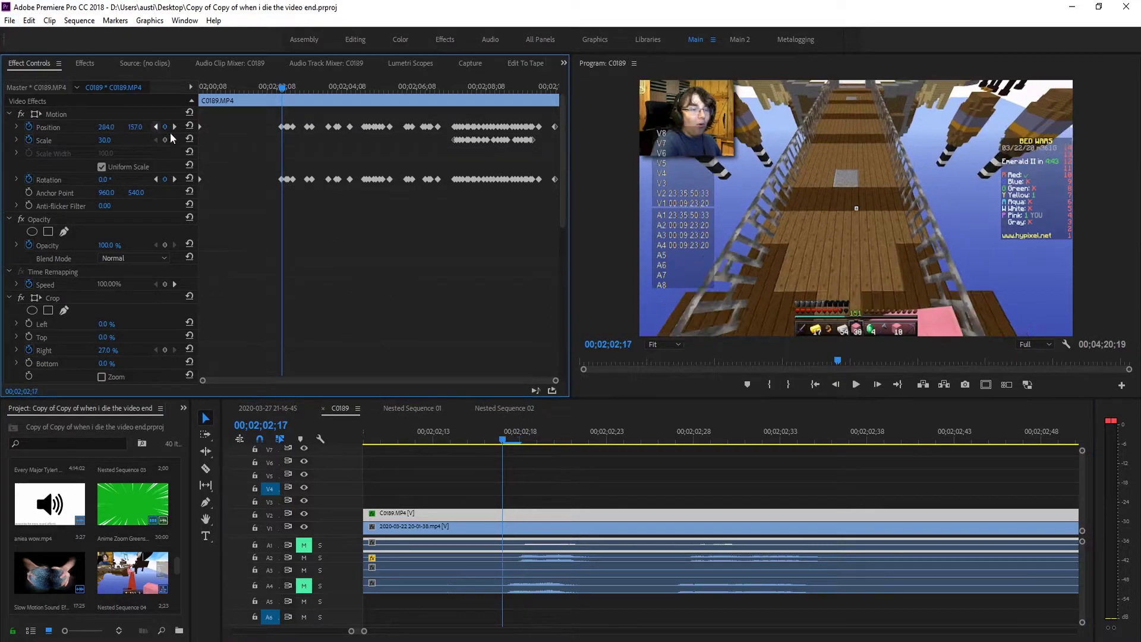
{"action": "left_click", "coordinate": [554, 440]}
{"action": "left_click_drag", "start_coordinate": [562, 455], "coordinate": [866, 469]}
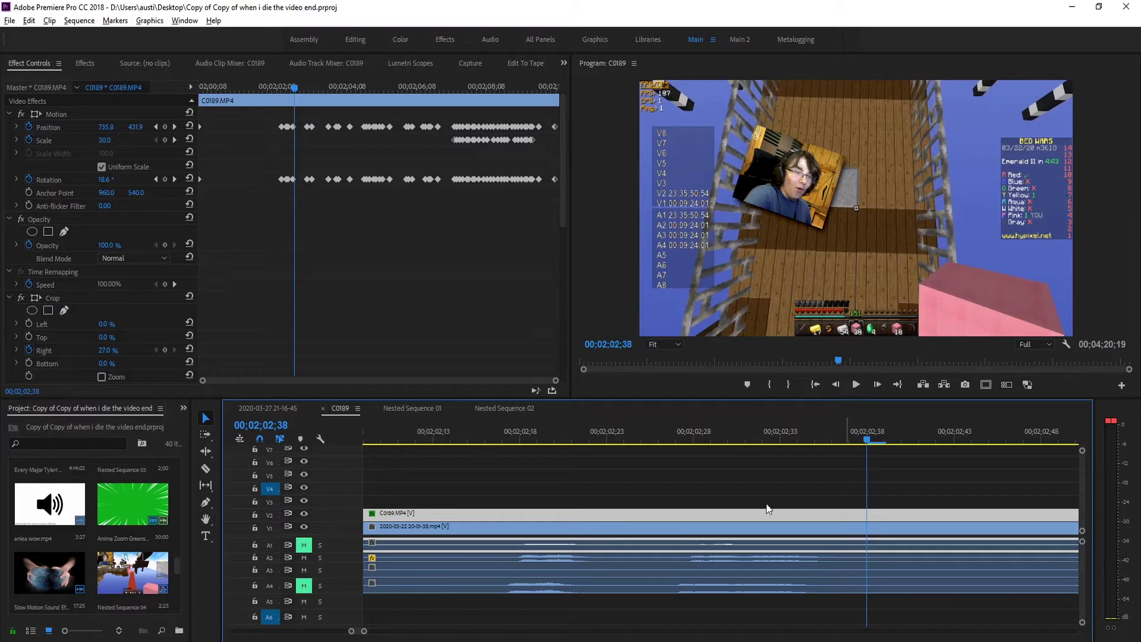
Step: Scrub the remaining webcam movement keyframes to 00;02;07;05, just before the Scale keyframes begin
{"action": "scroll", "coordinate": [713, 516], "scroll_direction": "down", "scroll_amount": 4}
{"action": "scroll", "coordinate": [761, 506], "scroll_direction": "up", "scroll_amount": 1}
{"action": "left_click_drag", "start_coordinate": [702, 433], "coordinate": [964, 474]}
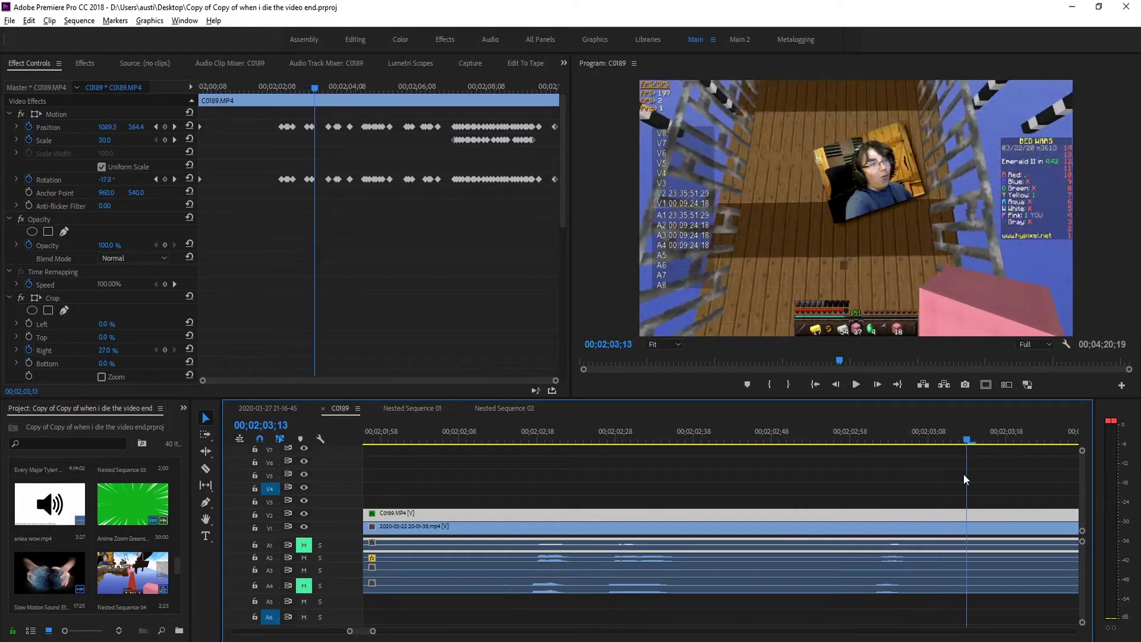
{"action": "scroll", "coordinate": [537, 538], "scroll_direction": "down", "scroll_amount": 3}
{"action": "left_click_drag", "start_coordinate": [712, 438], "coordinate": [681, 452]}
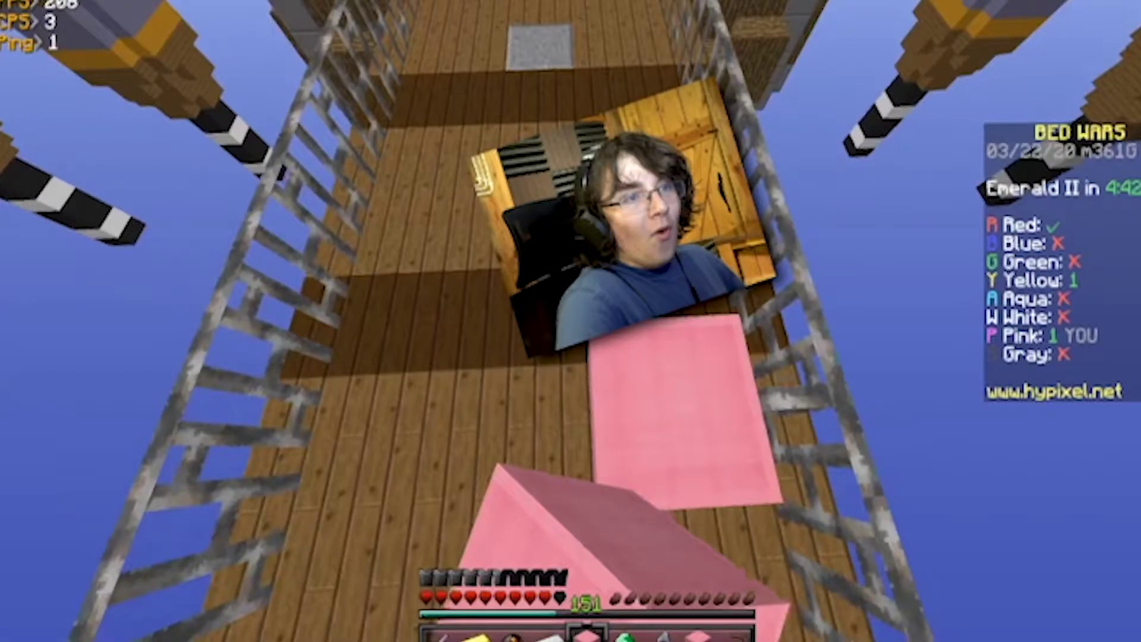
{"action": "left_click_drag", "start_coordinate": [681, 434], "coordinate": [1058, 422]}
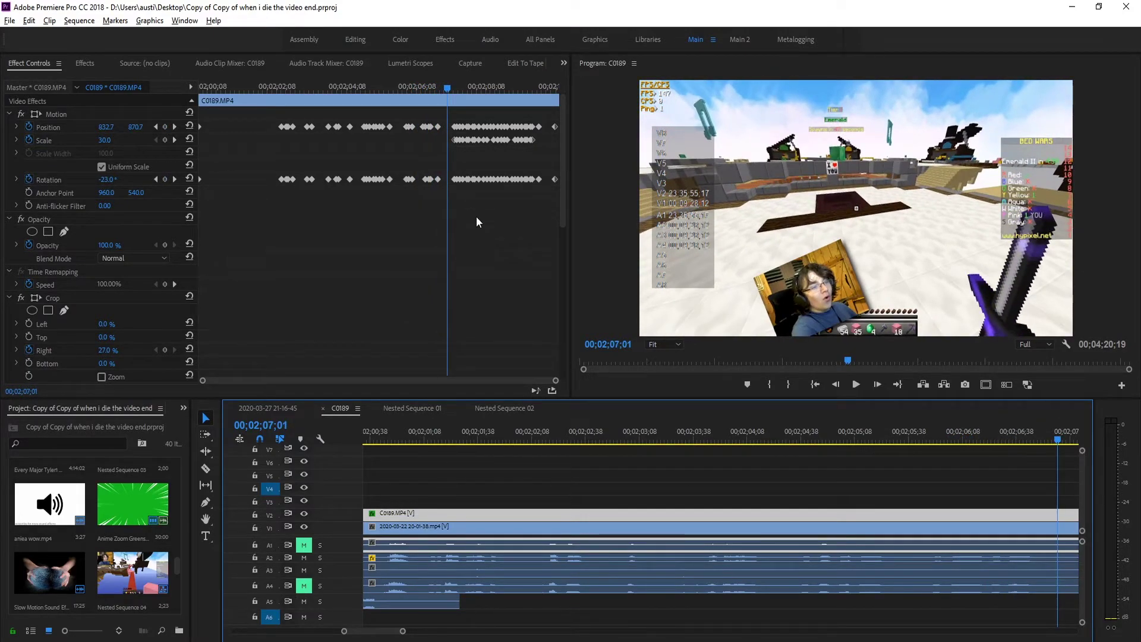
{"action": "left_click_drag", "start_coordinate": [447, 86], "coordinate": [451, 83]}
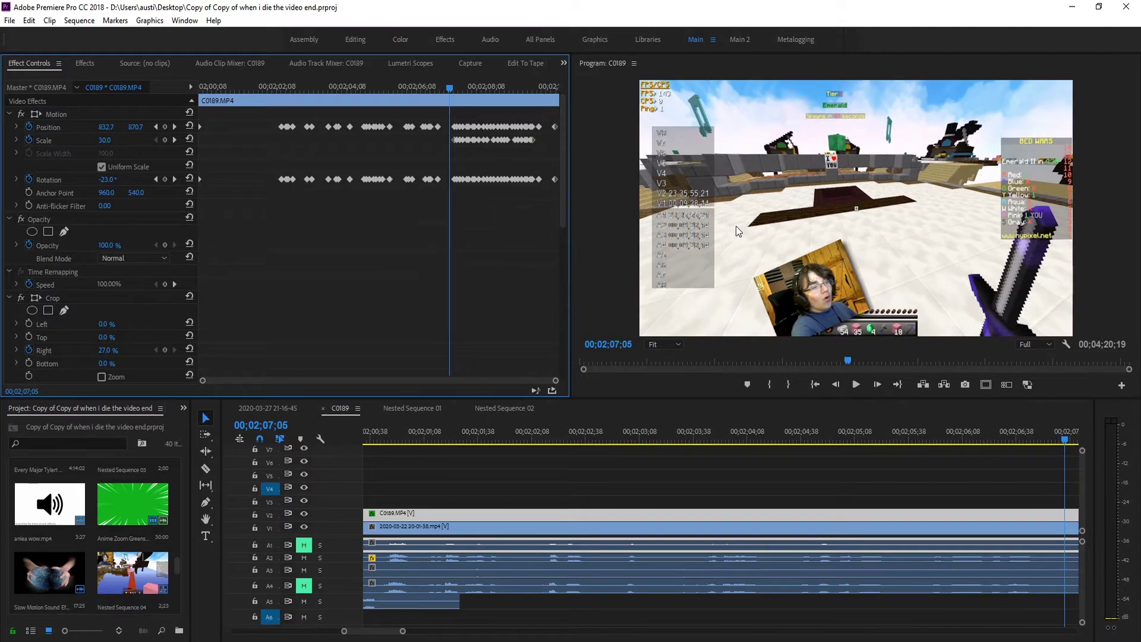
Step: Play the webcam's scaling and rotating animation from 00;02;07;05 in an enlarged program view up to Nested Sequence 06
{"action": "key", "text": "space"}
{"action": "key", "text": "grave"}
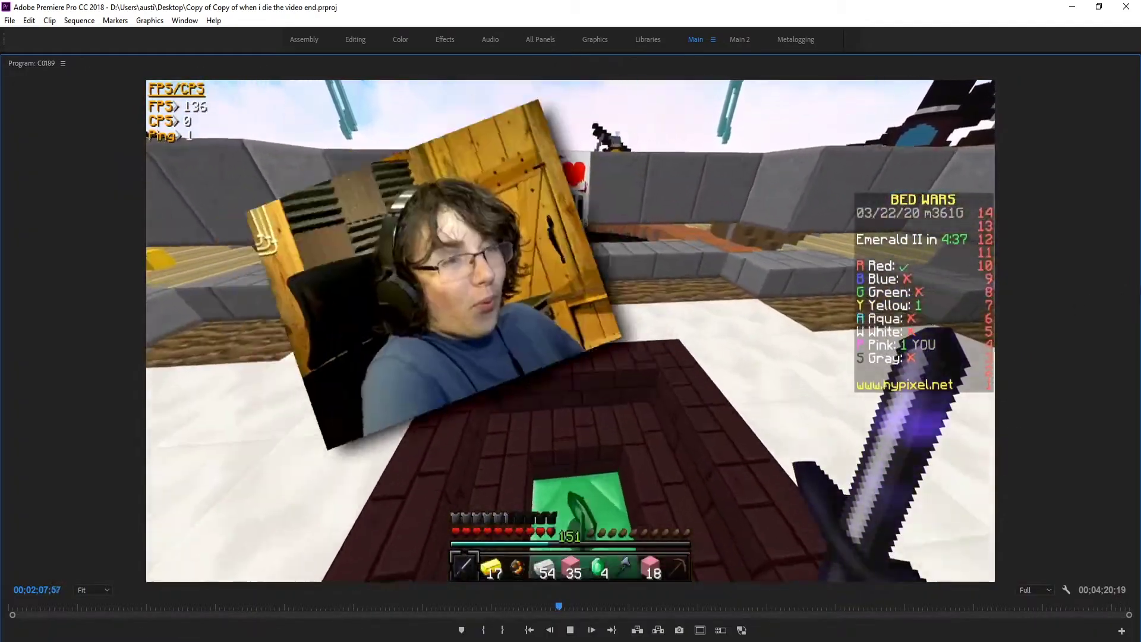
{"action": "key", "text": "ctrl+grave"}
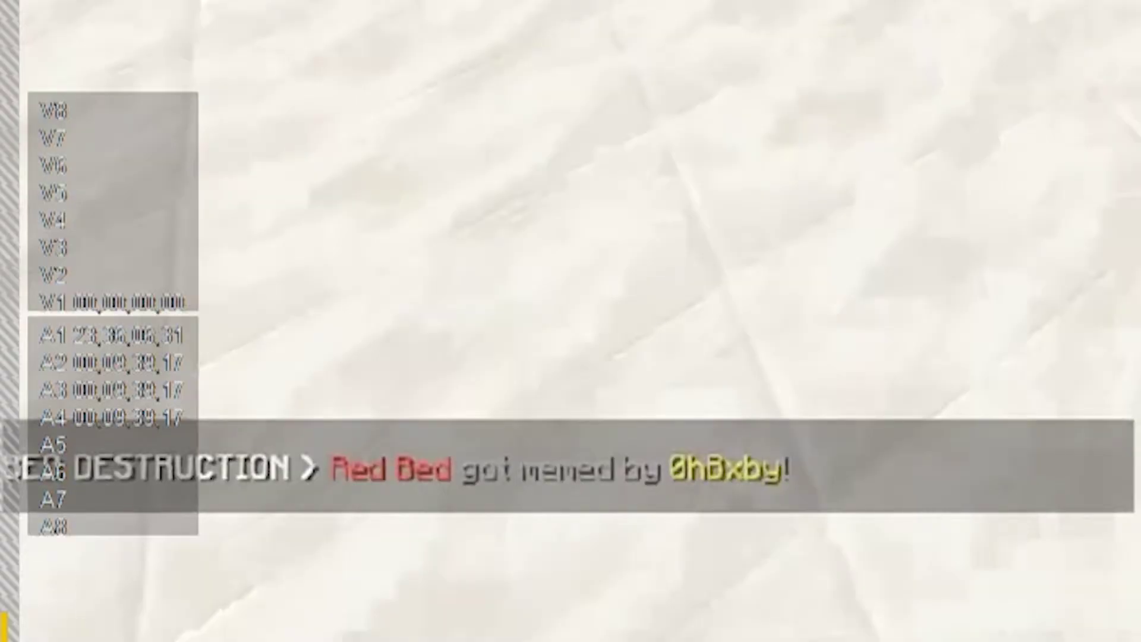
{"action": "key", "text": "Escape"}
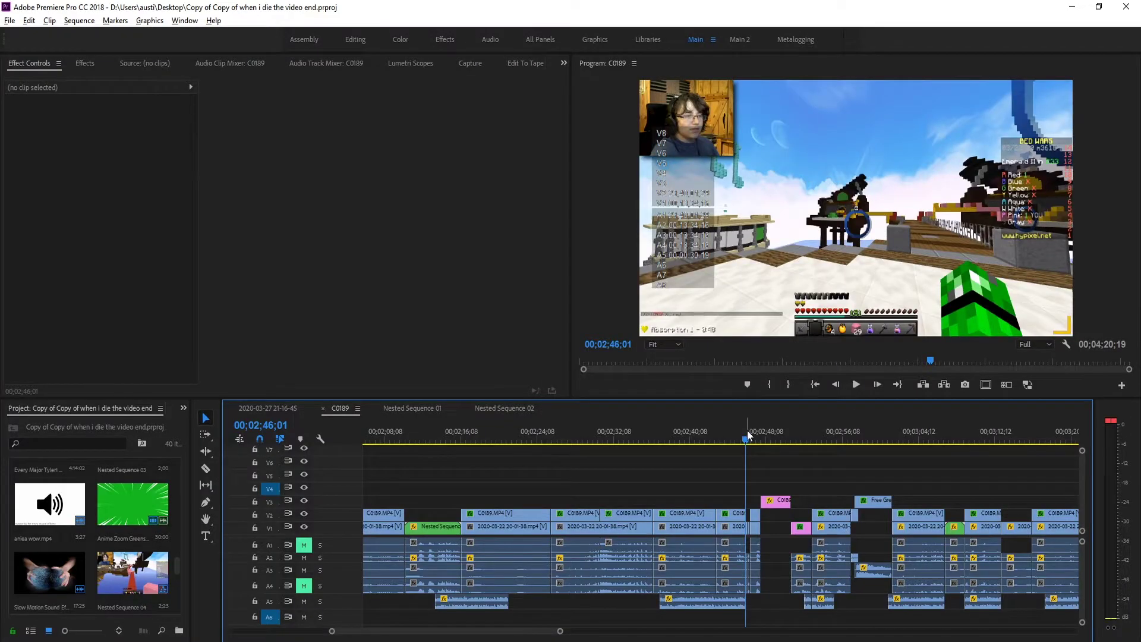
Step: Preview the short cuts from 00;02;46;01 to the V3 still image at 00;02;47;51 and show the audio clip on A7 beneath it
{"action": "key", "text": "ctrl+z"}
{"action": "key", "text": "ctrl+z"}
{"action": "key", "text": "ctrl+z"}
{"action": "key", "text": "ctrl+z"}
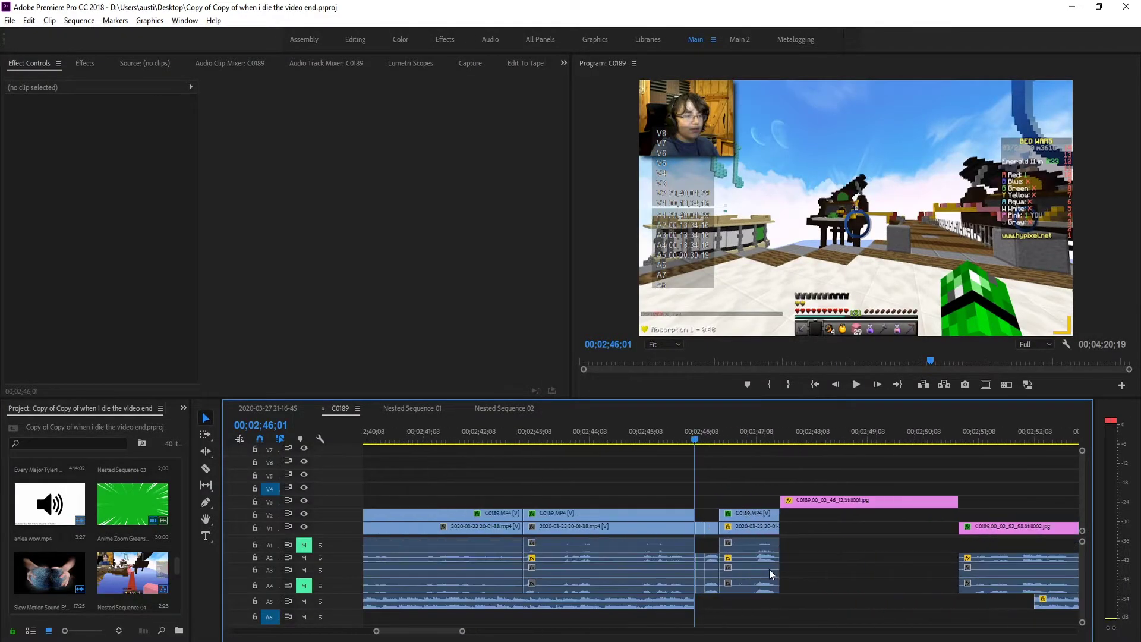
{"action": "key", "text": "space"}
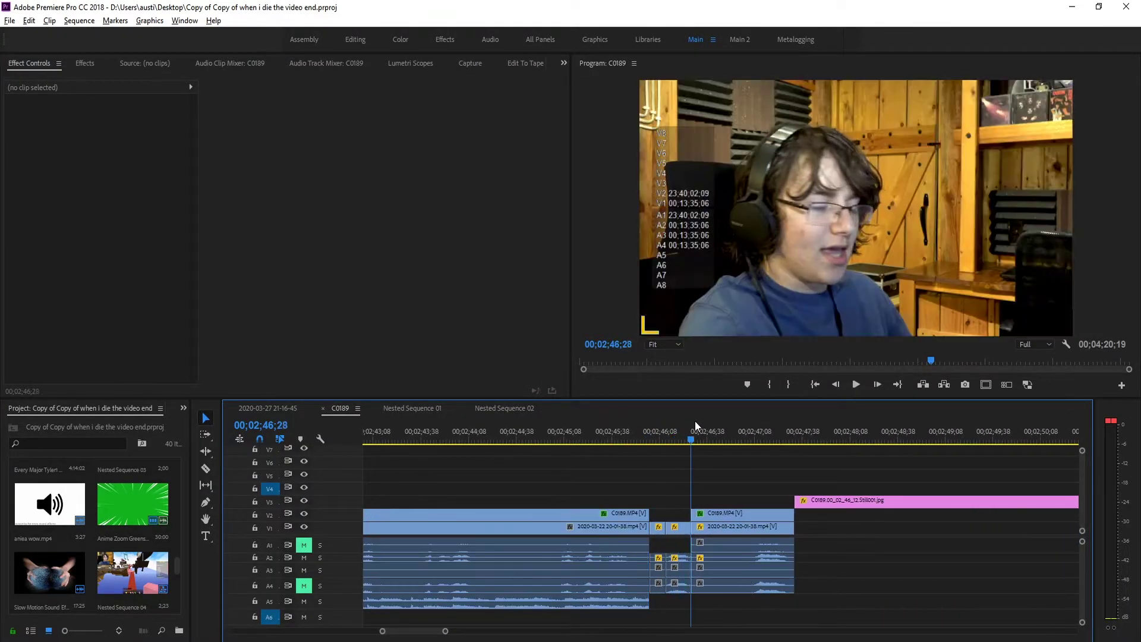
{"action": "left_click_drag", "start_coordinate": [726, 416], "coordinate": [824, 420]}
{"action": "scroll", "coordinate": [711, 471], "scroll_direction": "down", "scroll_amount": 4}
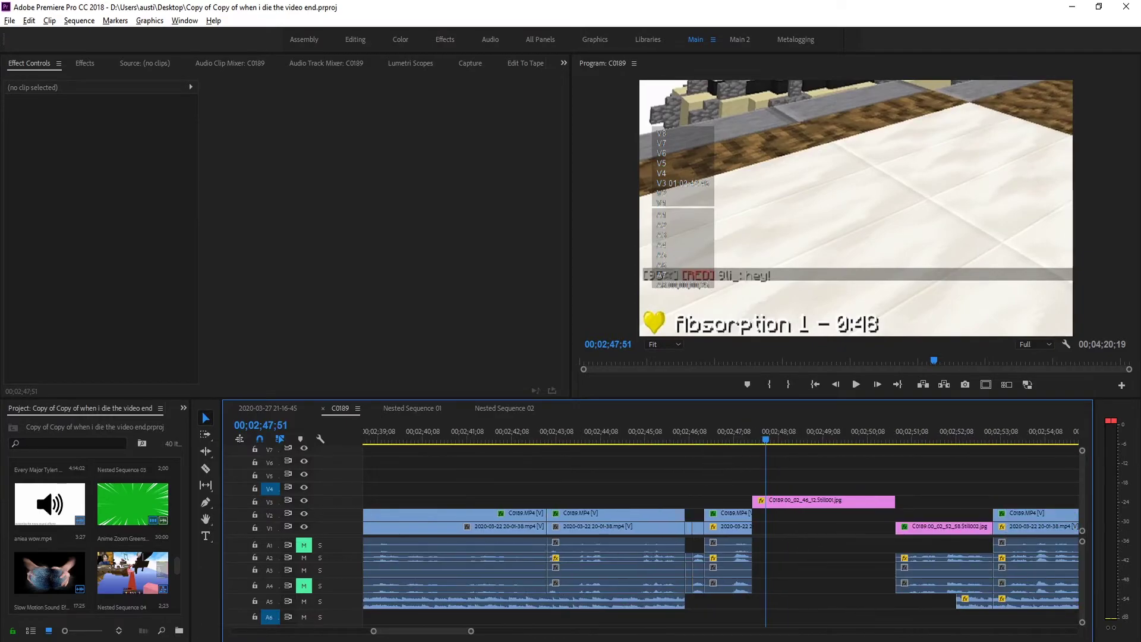
{"action": "scroll", "coordinate": [1081, 574], "scroll_direction": "down", "scroll_amount": 3}
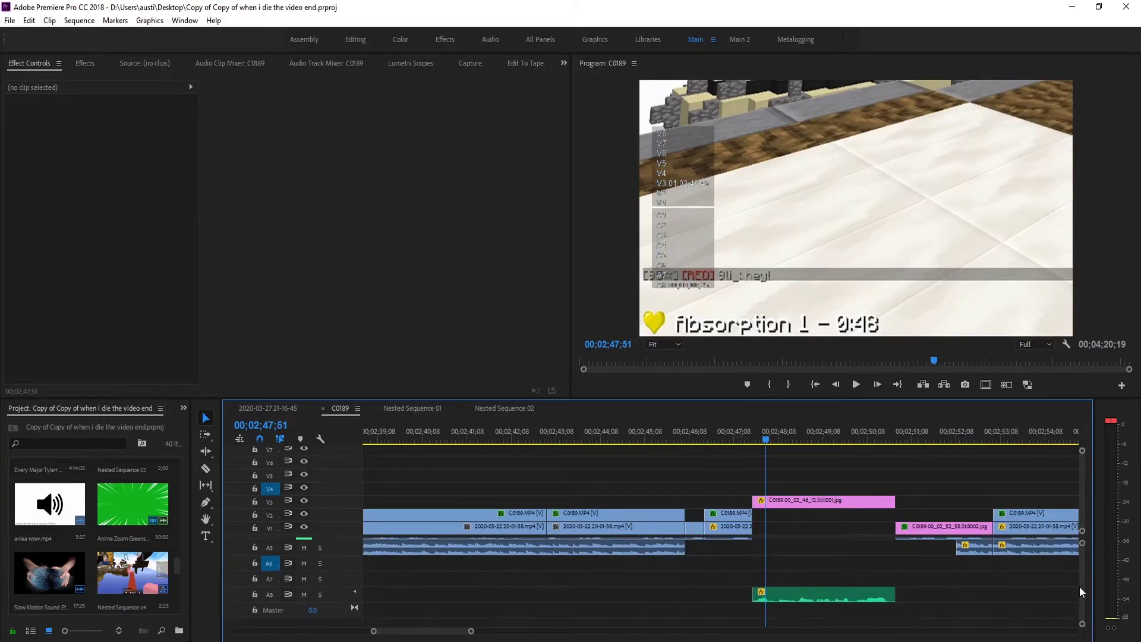
Step: Set the volume level of nervous hey.wav to 6.0 dB and play the clip from its start at 00;02;47;33
{"action": "right_click", "coordinate": [771, 598]}
{"action": "left_click_drag", "start_coordinate": [205, 88], "coordinate": [166, 99]}
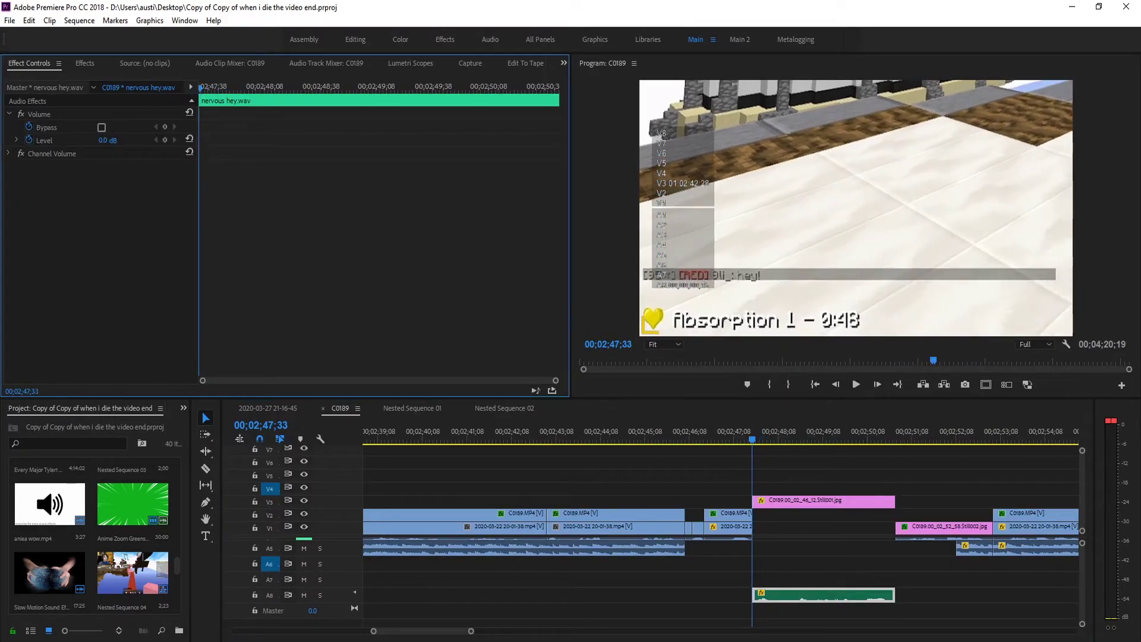
{"action": "left_click_drag", "start_coordinate": [754, 434], "coordinate": [751, 431]}
{"action": "key", "text": "space"}
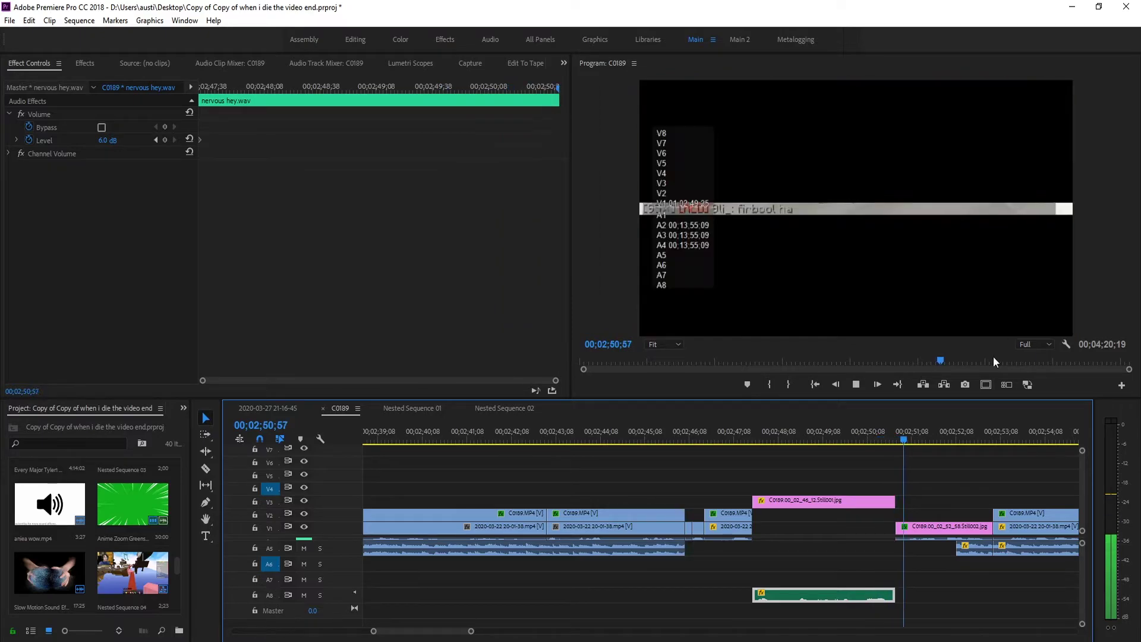
{"action": "key", "text": "space"}
Step: Examine the cropped chat still on V1 enlarged at 00;02;50;52, and scrub through the selected still to 00;02;51;48
{"action": "scroll", "coordinate": [528, 503], "scroll_direction": "down", "scroll_amount": 3}
{"action": "scroll", "coordinate": [746, 524], "scroll_direction": "up", "scroll_amount": 2}
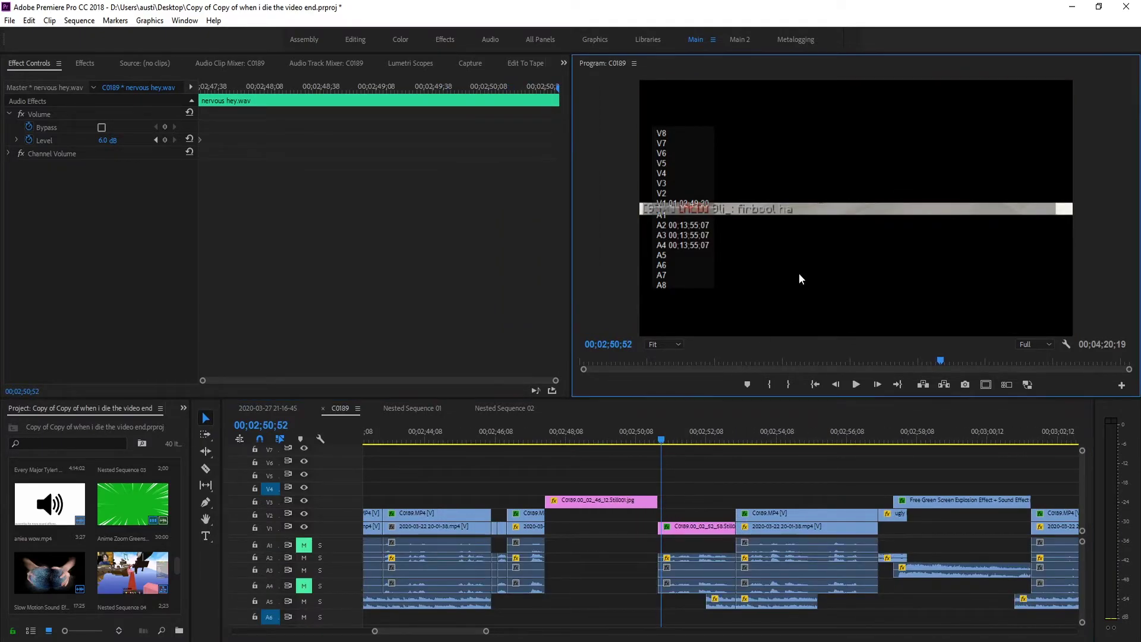
{"action": "key", "text": "grave"}
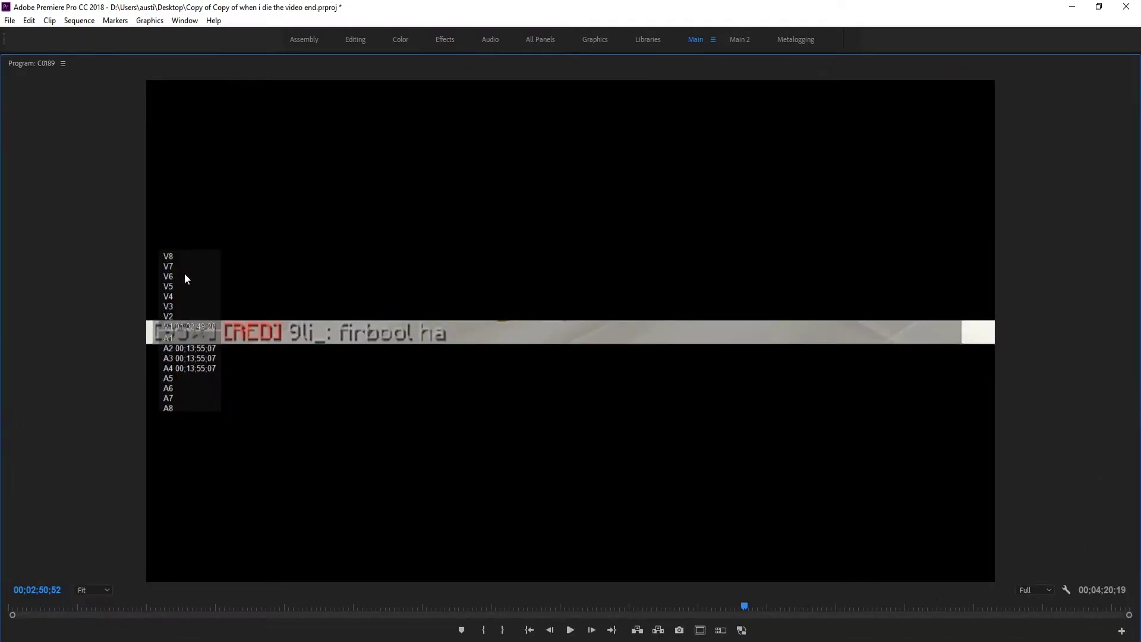
{"action": "key", "text": "grave"}
{"action": "left_click", "coordinate": [690, 529]}
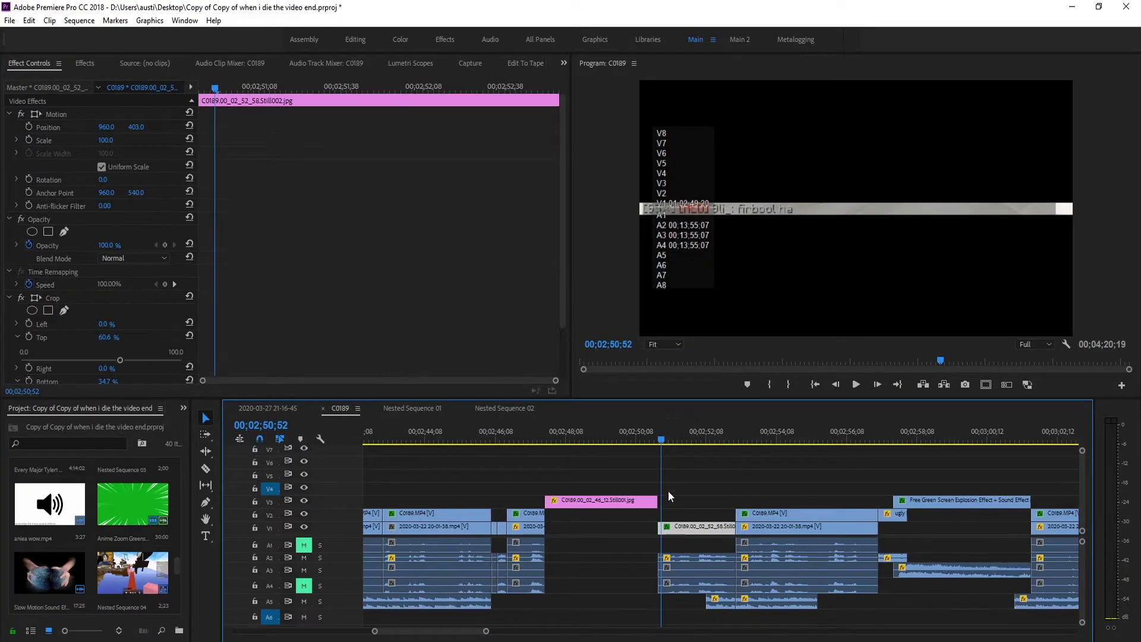
{"action": "left_click_drag", "start_coordinate": [237, 94], "coordinate": [369, 179]}
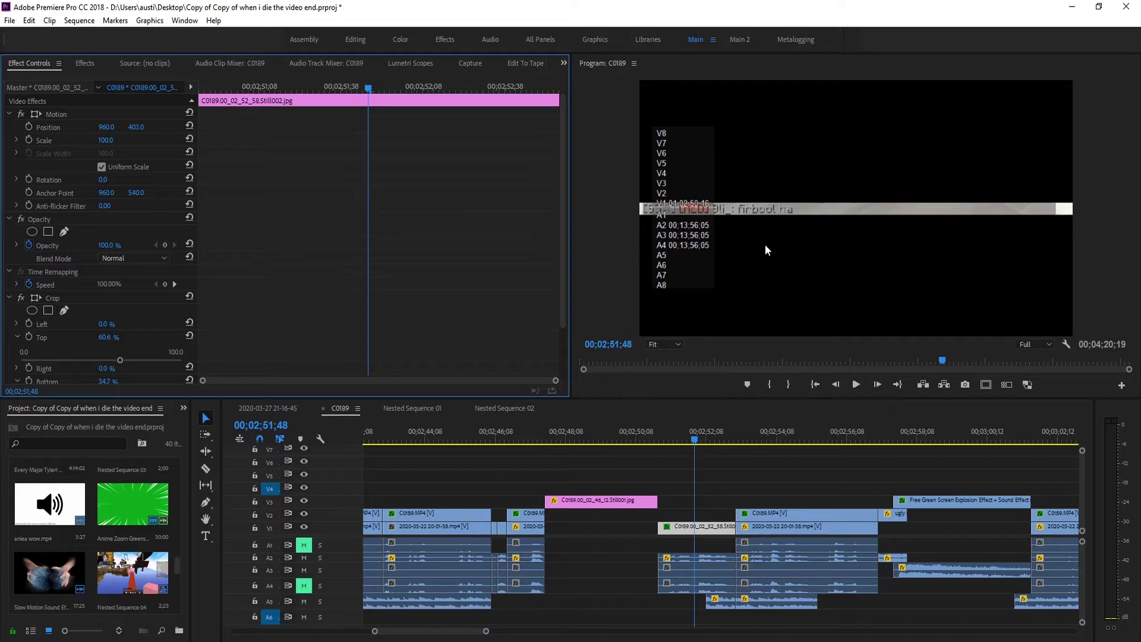
Step: Export the frame at 00;02;51;48 as a JPEG still imported into the project, and try it on V5, removing it from the timeline again
{"action": "left_click", "coordinate": [965, 384]}
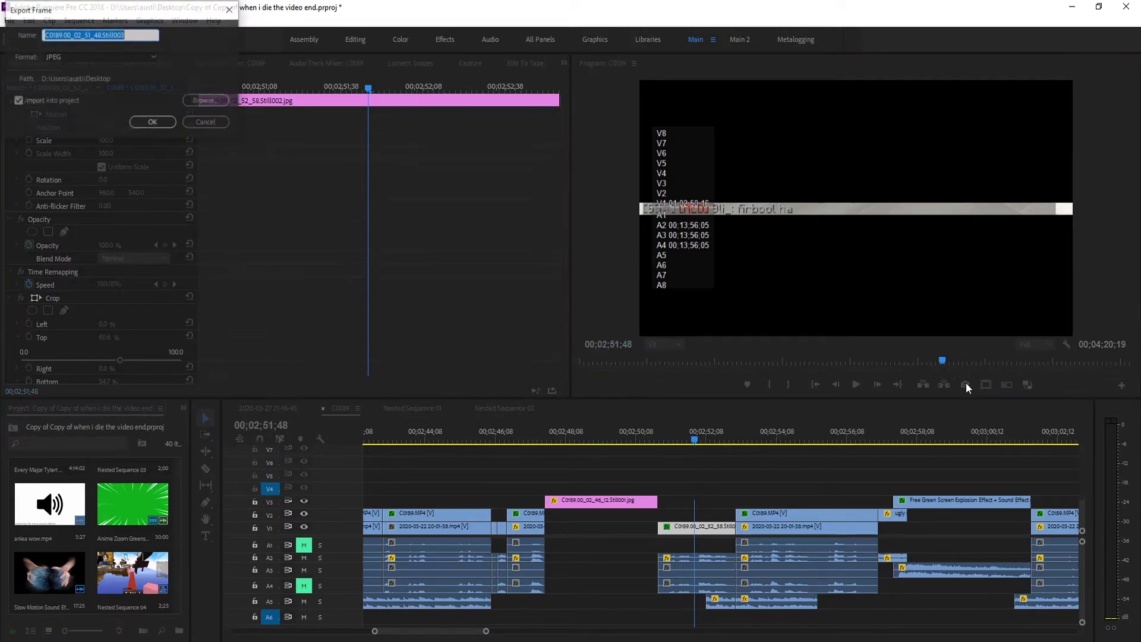
{"action": "left_click", "coordinate": [159, 116]}
{"action": "left_click_drag", "start_coordinate": [113, 549], "coordinate": [545, 476]}
{"action": "left_click_drag", "start_coordinate": [599, 432], "coordinate": [667, 437]}
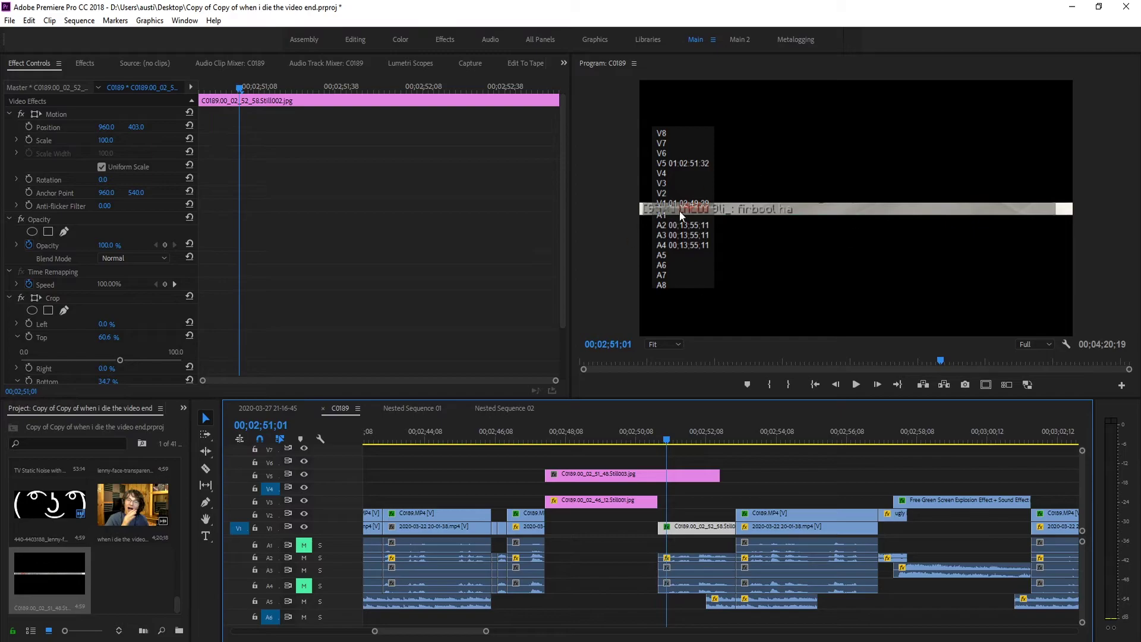
{"action": "left_click", "coordinate": [683, 478]}
{"action": "key", "text": "Delete"}
Step: Set the Crop effect's Top value of the chat still on V1 to 0.0% and adjust its Bottom crop
{"action": "left_click", "coordinate": [688, 530]}
{"action": "left_click", "coordinate": [133, 109]}
{"action": "key", "text": "Up"}
{"action": "scroll", "coordinate": [396, 198], "scroll_direction": "down", "scroll_amount": 3}
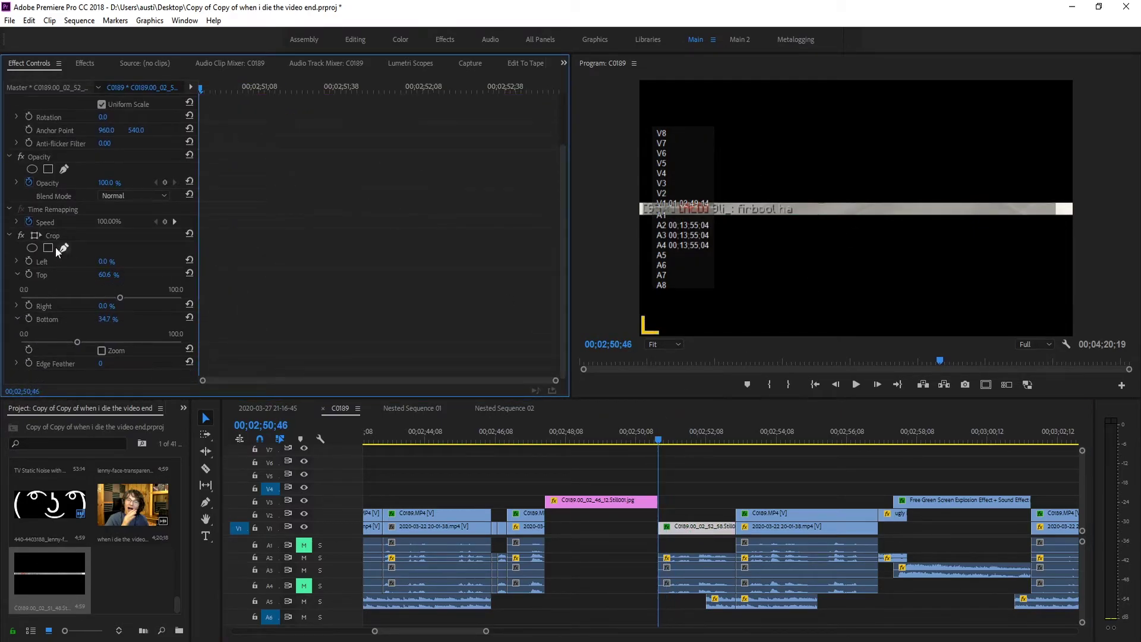
{"action": "left_click_drag", "start_coordinate": [120, 298], "coordinate": [20, 297]}
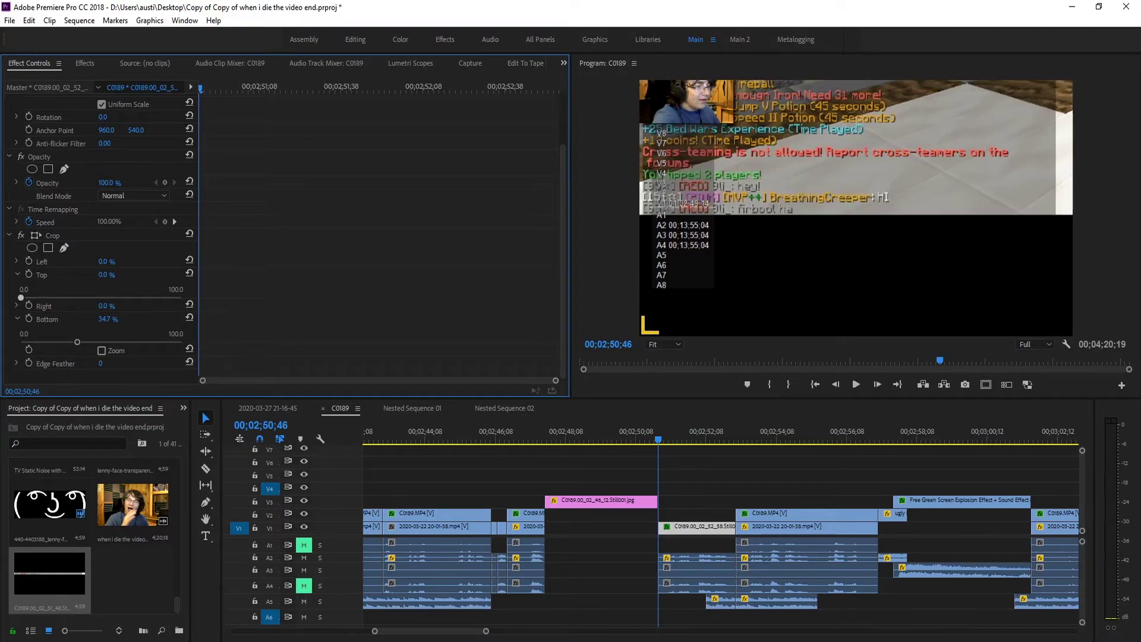
{"action": "left_click_drag", "start_coordinate": [72, 343], "coordinate": [142, 324]}
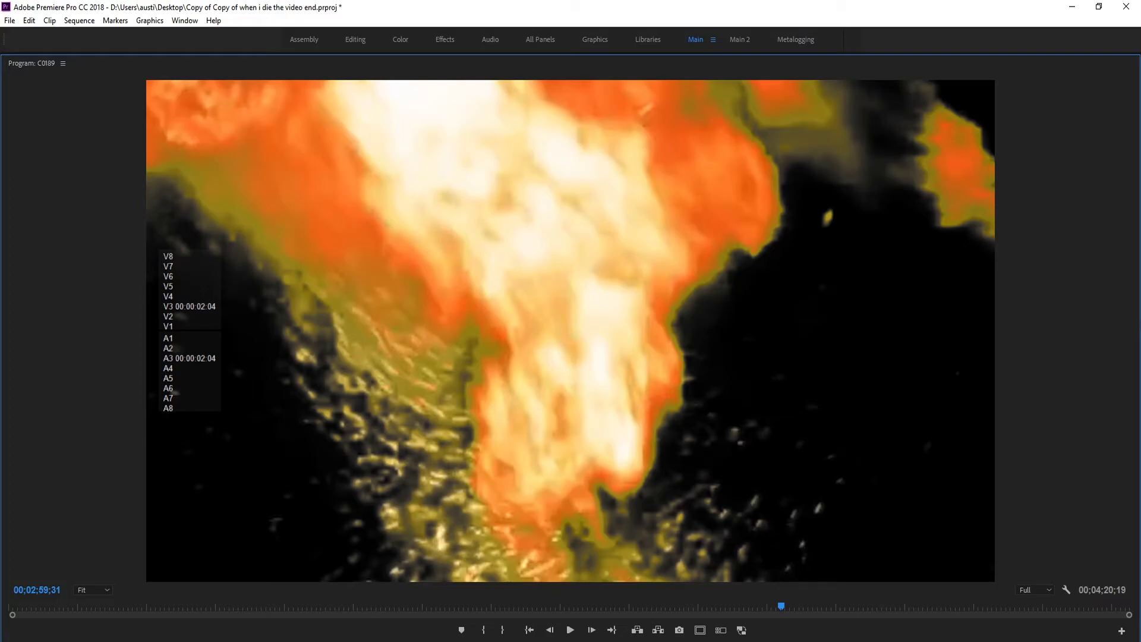
Step: Scrub the green screen explosion clip on V3 to 00;03;01;04 in the normal workspace layout
{"action": "key", "text": "grave"}
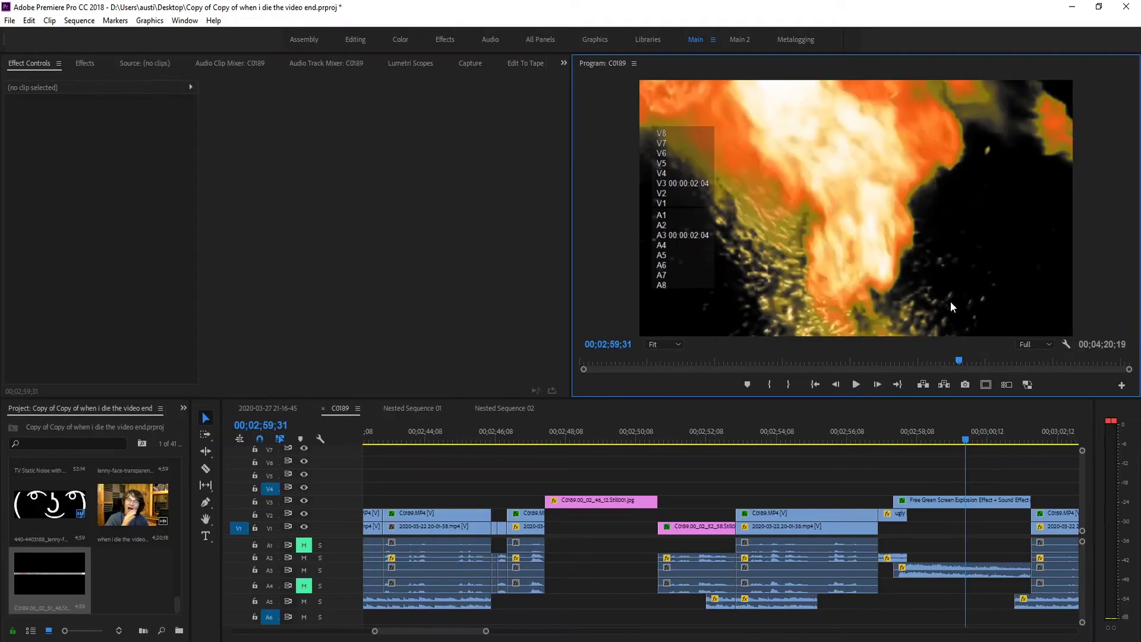
{"action": "left_click", "coordinate": [914, 430]}
{"action": "left_click_drag", "start_coordinate": [915, 427], "coordinate": [968, 410]}
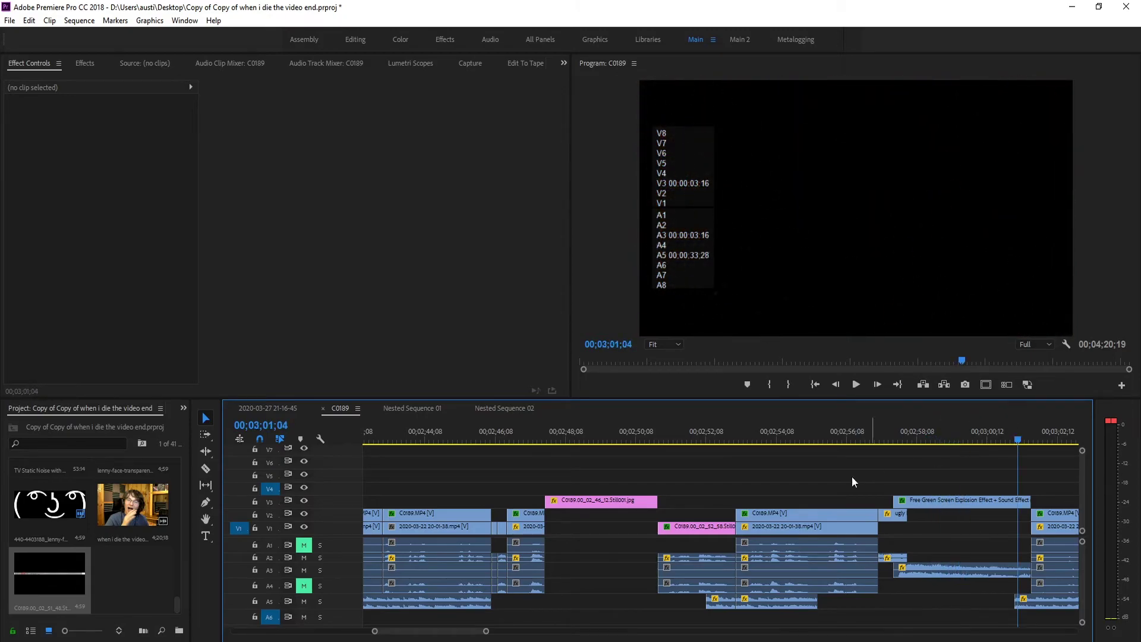
Step: Play the video's ending into the TV static up to 00;04;03;58 in an enlarged program view
{"action": "key", "text": "minus"}
{"action": "key", "text": "minus"}
{"action": "key", "text": "minus"}
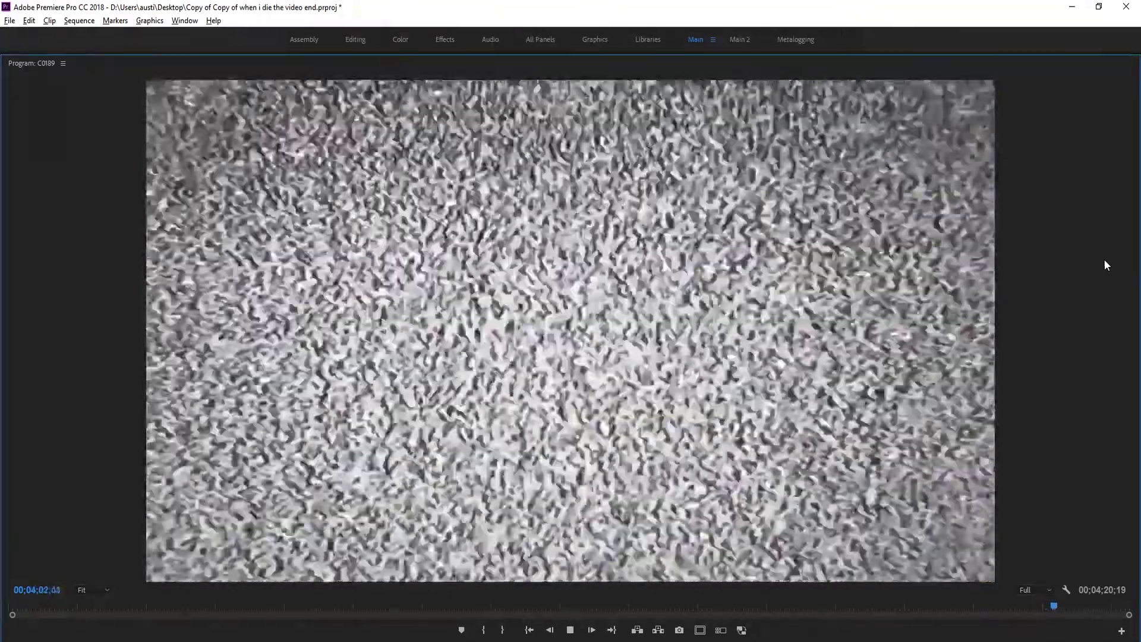
{"action": "key", "text": "space"}
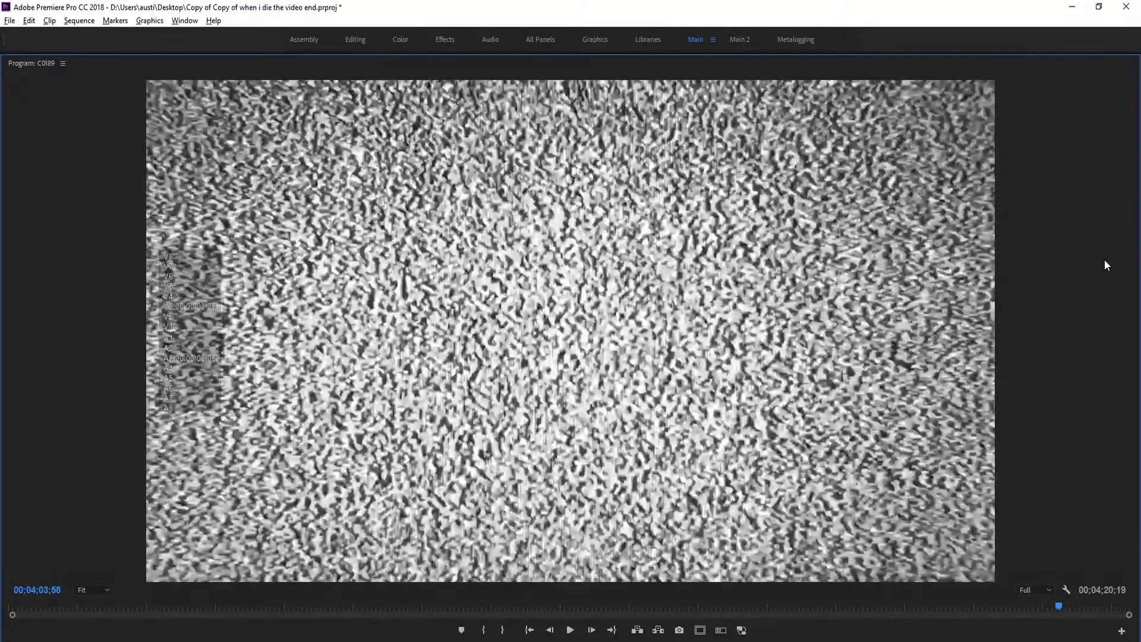
Step: Scrub the TV static clips on V3 to 00;04;19;39, near the short V4 clip at the sequence's end
{"action": "key", "text": "grave"}
{"action": "key", "text": "equal"}
{"action": "key", "text": "equal"}
{"action": "key", "text": "equal"}
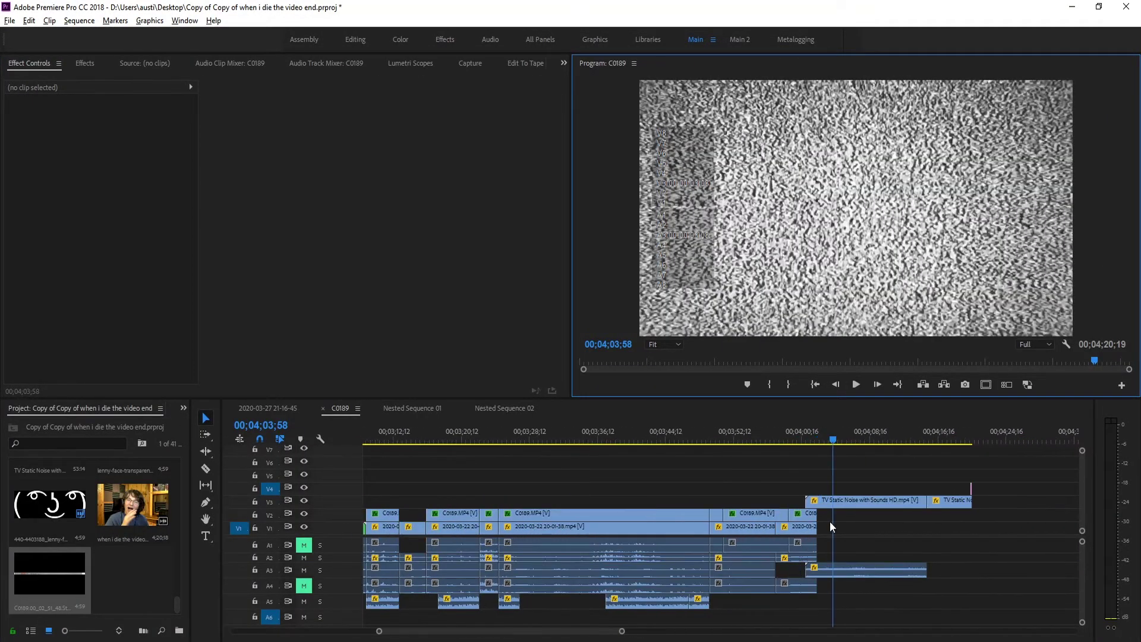
{"action": "left_click_drag", "start_coordinate": [825, 434], "coordinate": [842, 409]}
{"action": "scroll", "coordinate": [677, 463], "scroll_direction": "down", "scroll_amount": 2}
{"action": "left_click", "coordinate": [773, 425]}
{"action": "scroll", "coordinate": [841, 514], "scroll_direction": "up", "scroll_amount": 8}
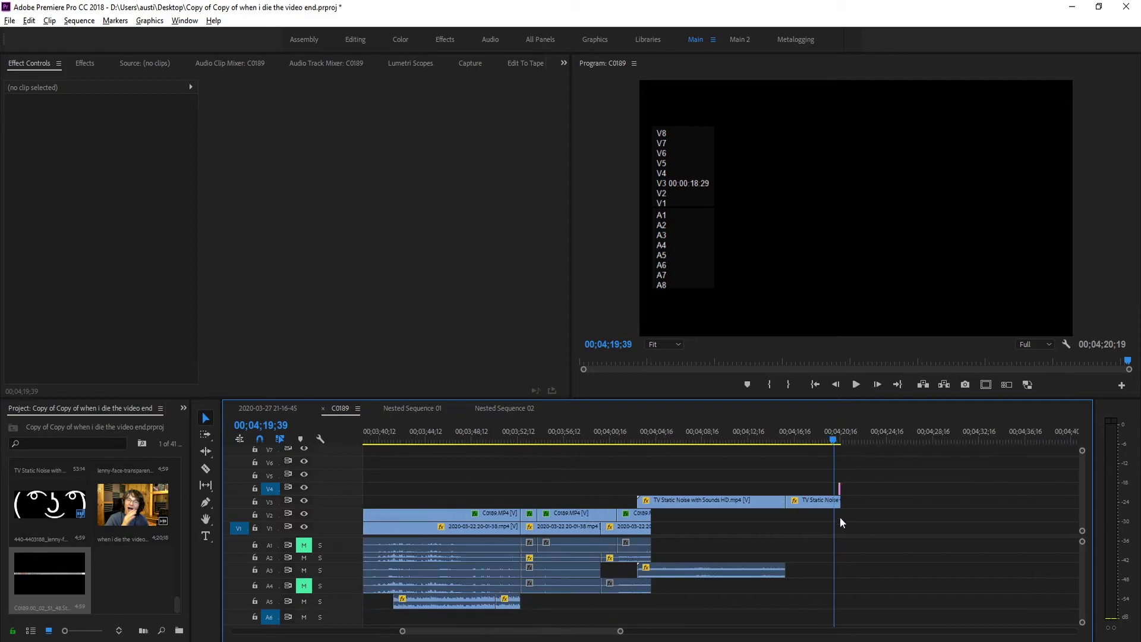